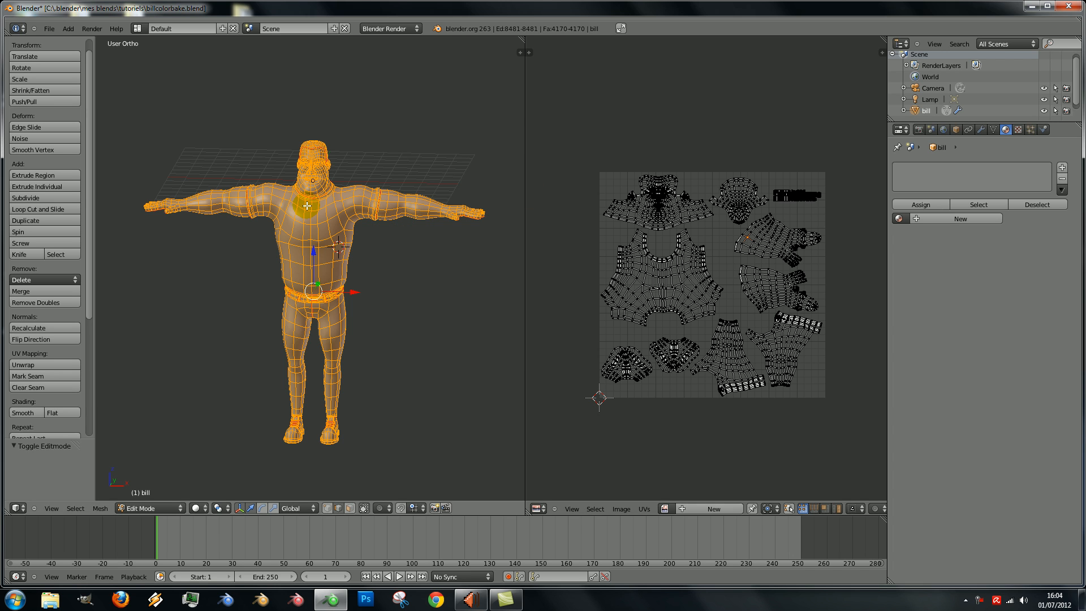
Open the render settings and examine the character mesh as a whole
left_click(917, 129)
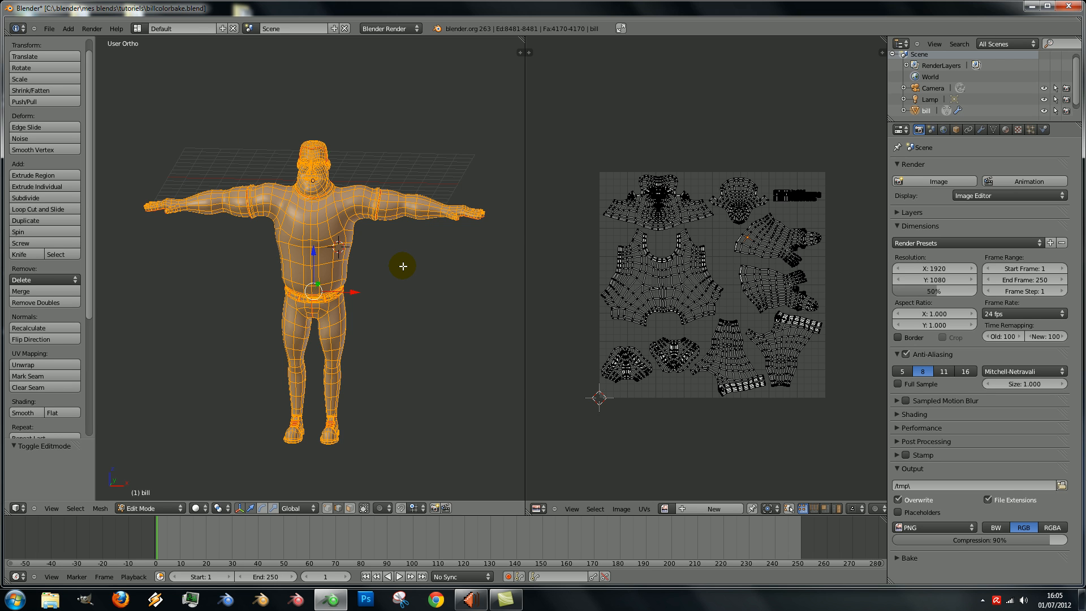
scroll(311, 173, "down", 3)
scroll(340, 226, "up", 3)
mouse_move(358, 259)
middle_mouse_down()
mouse_move(383, 261)
mouse_move(345, 268)
middle_mouse_up()
scroll(345, 268, "up", 3)
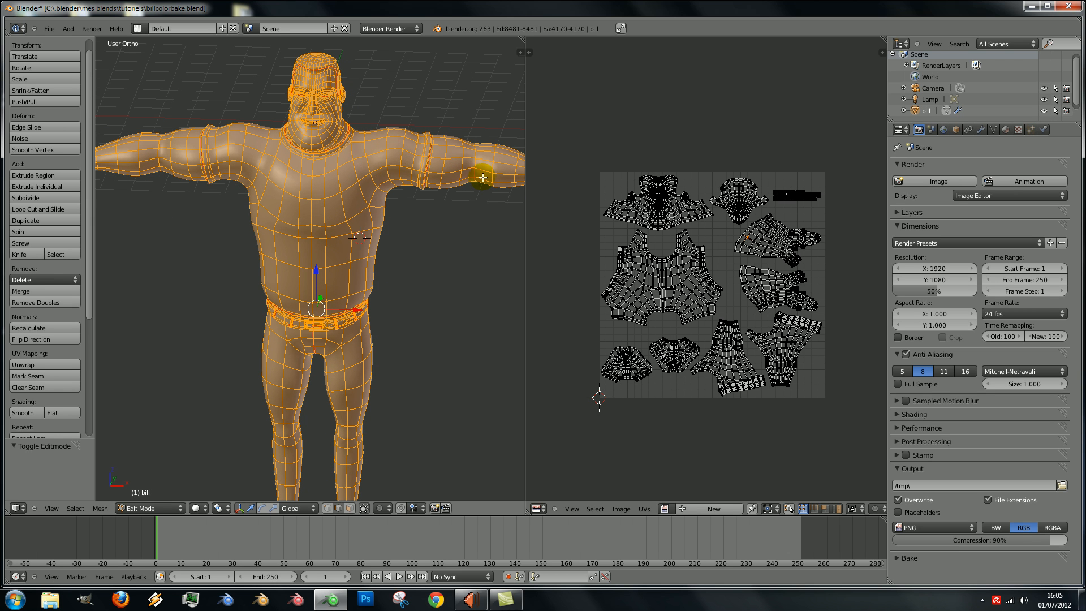
scroll(355, 386, "down", 4)
scroll(354, 386, "up", 2)
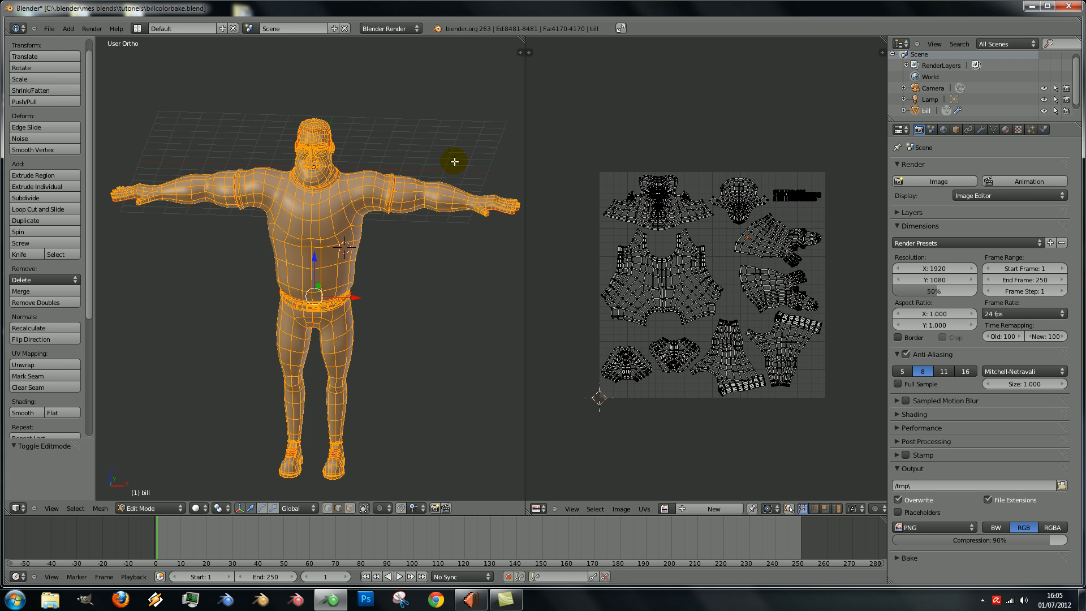
Open the character's material settings and examine the mesh's head, torso and arms
left_click(1006, 131)
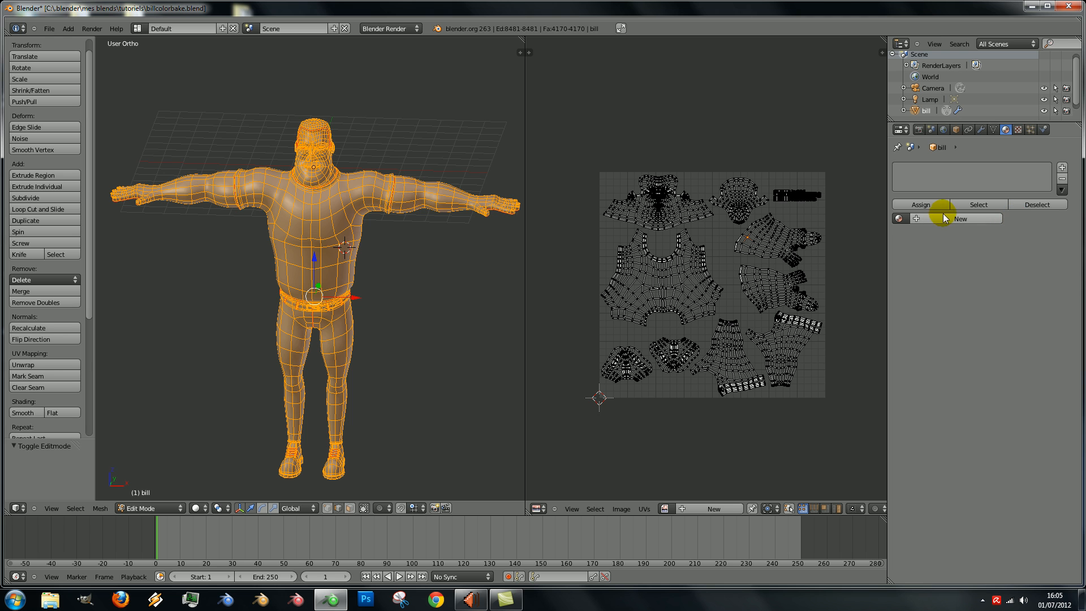
scroll(314, 257, "down", 2)
scroll(314, 261, "up", 2)
middle_click_drag(331, 261, 303, 252)
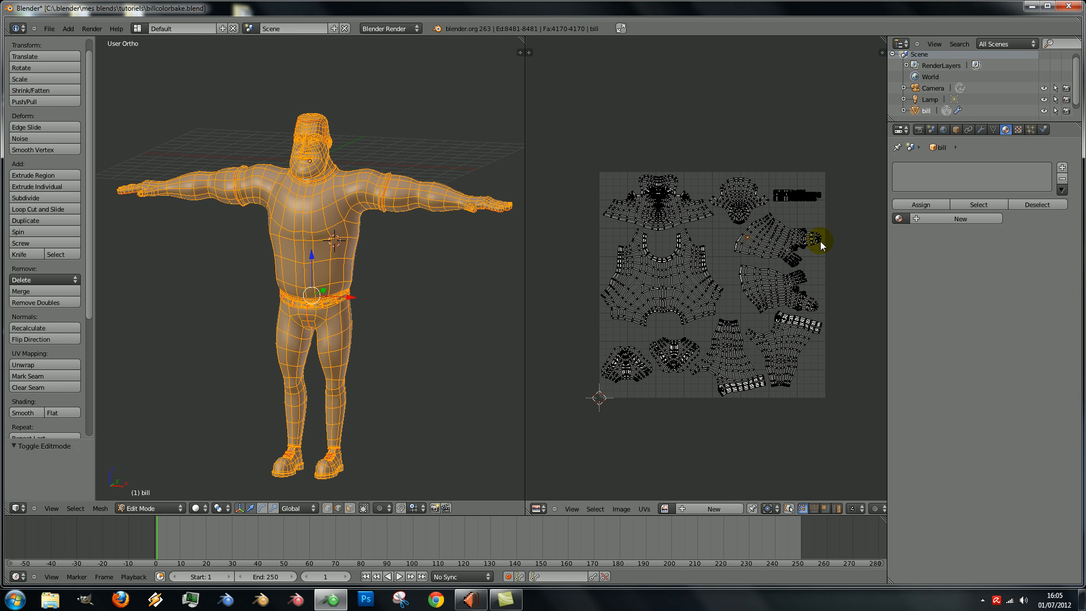
scroll(300, 242, "down", 2)
scroll(289, 240, "up", 3)
middle_click_drag(288, 239, 322, 206)
scroll(329, 163, "down", 1)
scroll(329, 163, "up", 2)
middle_click_drag(343, 141, 350, 160)
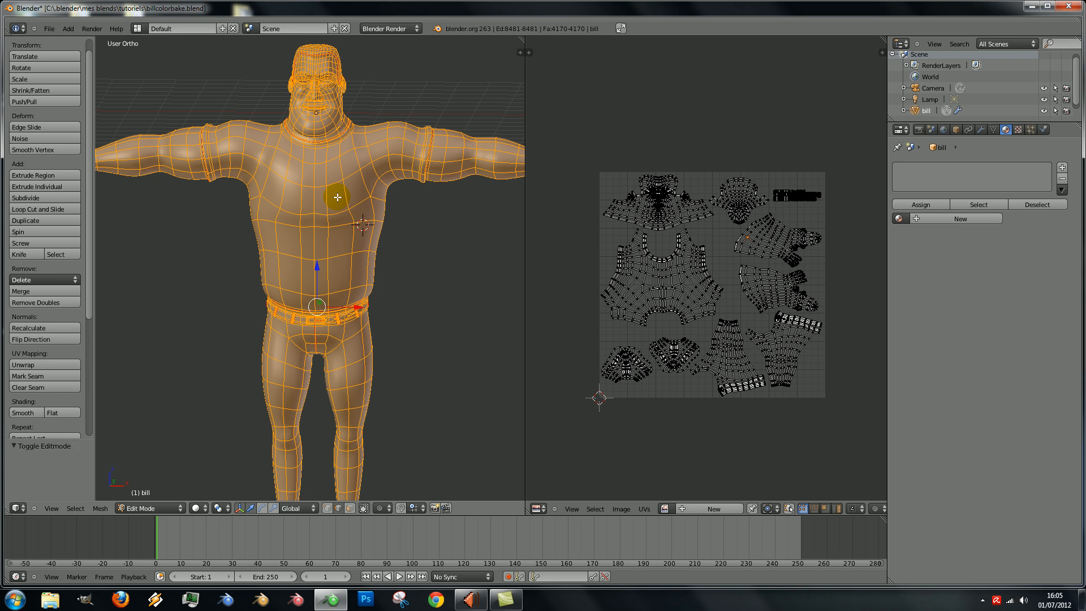
scroll(383, 315, "down", 2)
middle_click_drag(383, 314, 385, 278, "shift")
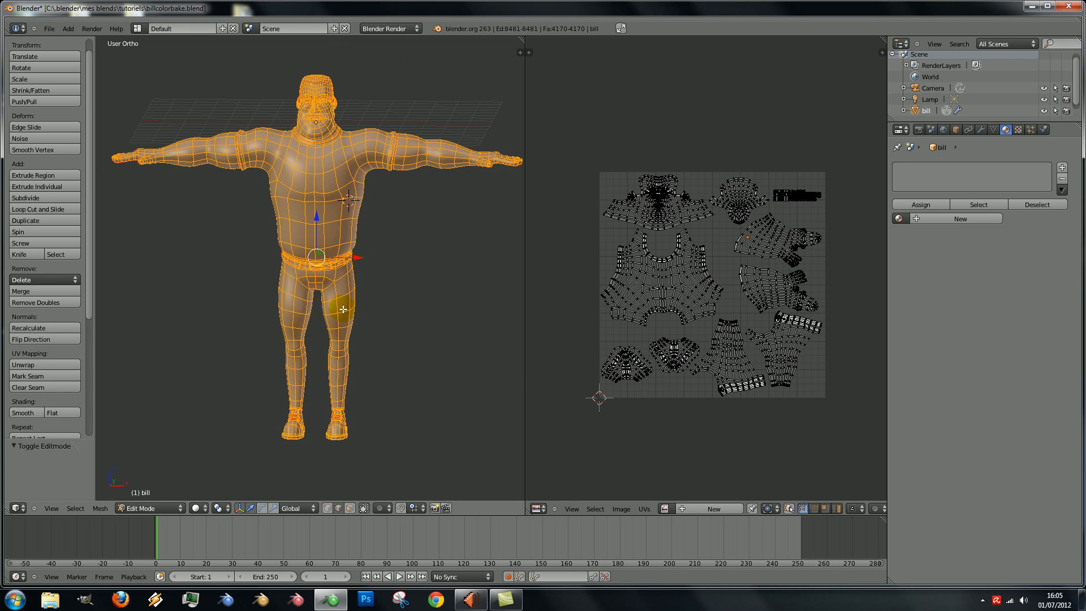
Examine the character's belt, trousers and laced shoes up close, and return to the torso
middle_click_drag(345, 413, 344, 426)
scroll(316, 340, "up", 10)
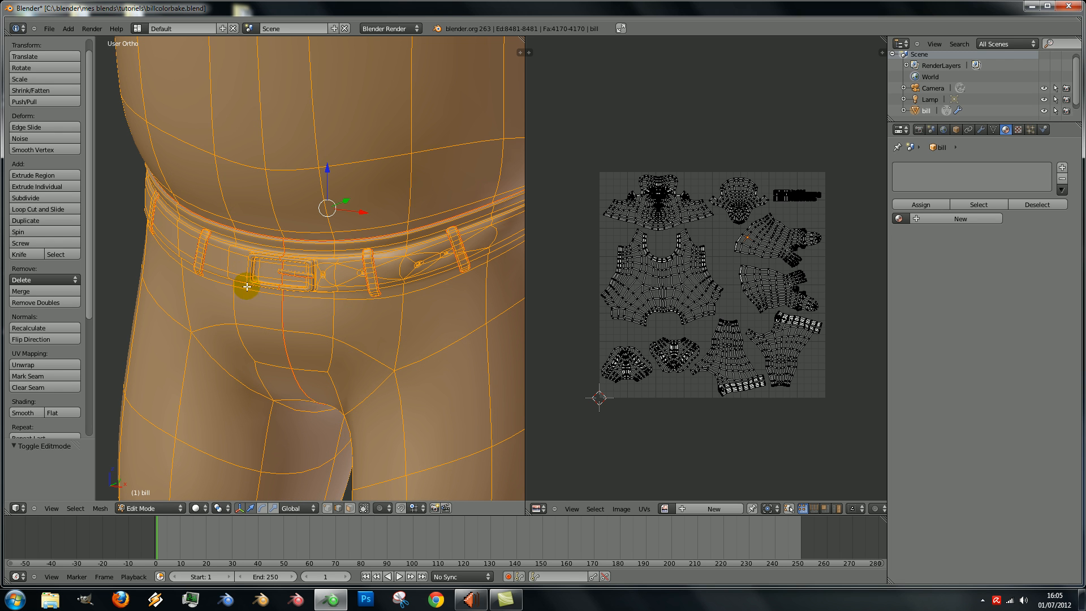
scroll(347, 308, "down", 6)
scroll(359, 291, "down", 3)
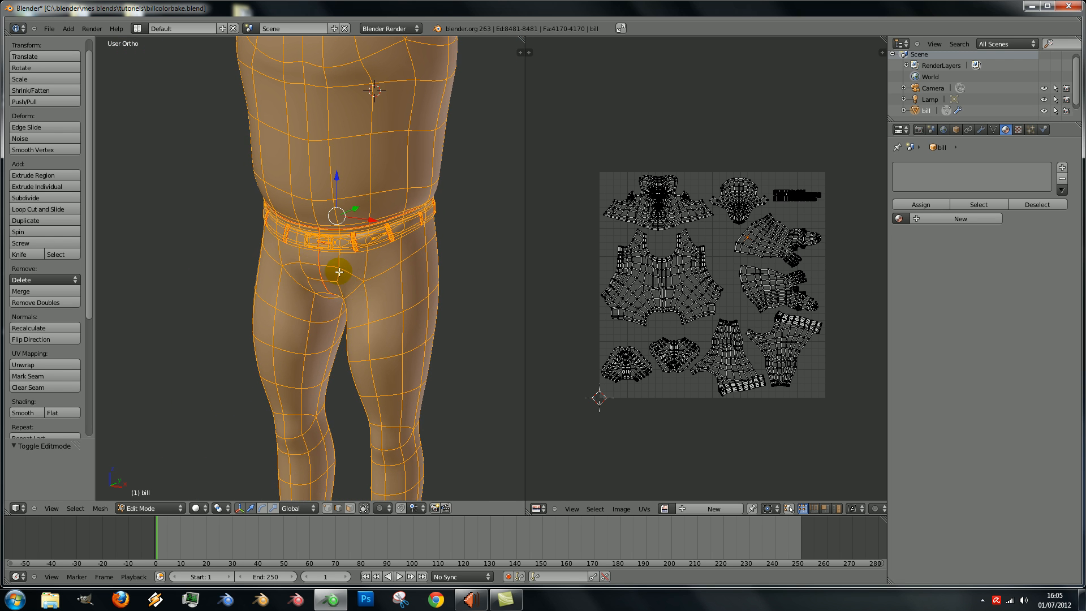
scroll(351, 334, "up", 8)
middle_click_drag(373, 357, 360, 196, "shift")
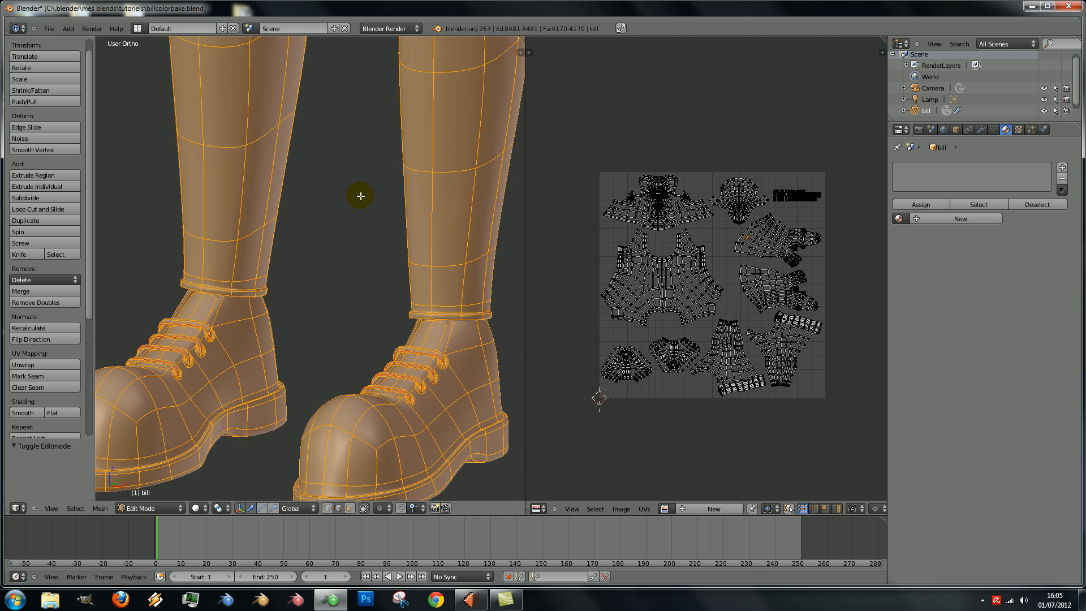
middle_click_drag(371, 380, 367, 390)
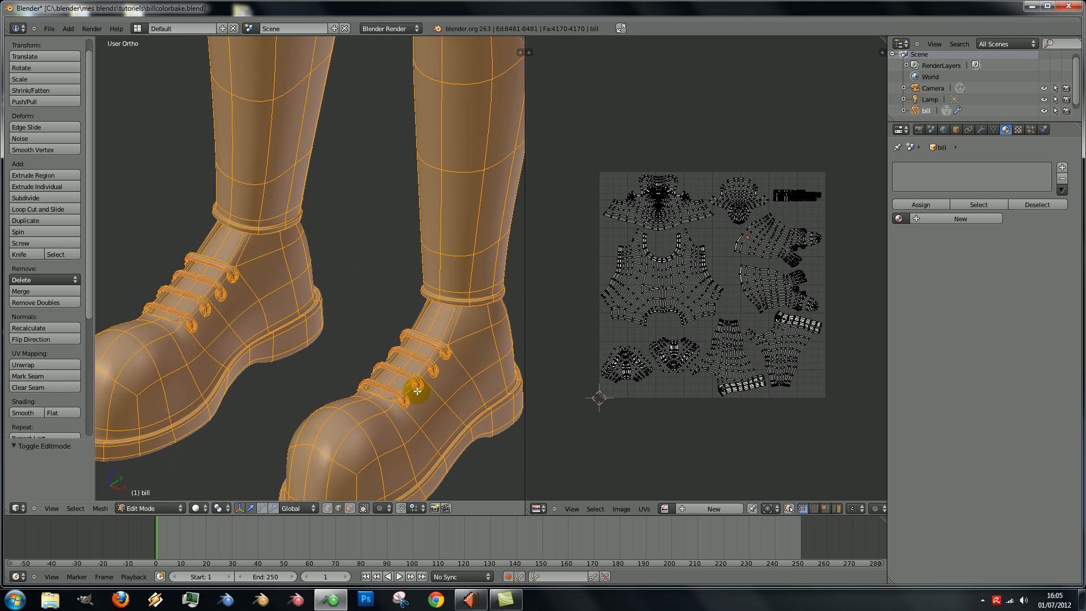
scroll(368, 357, "down", 7)
middle_click_drag(331, 326, 352, 349)
scroll(439, 274, "up", 5)
scroll(449, 363, "down", 5)
middle_click_drag(370, 357, 369, 417)
middle_click_drag(359, 339, 402, 322)
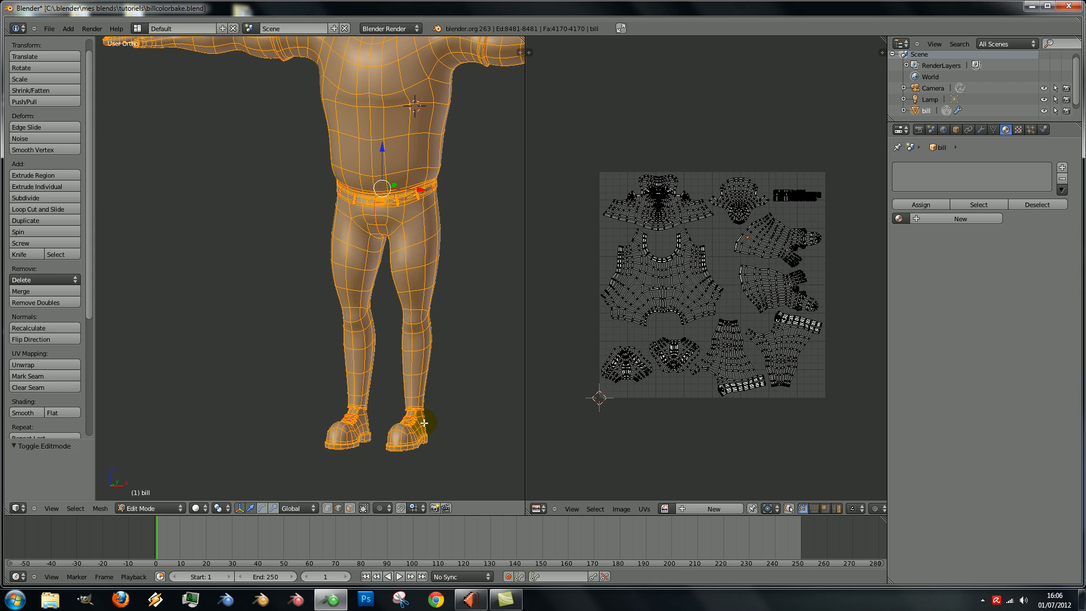
scroll(375, 388, "down", 3)
scroll(357, 342, "up", 3)
middle_click_drag(368, 347, 303, 429, "shift")
middle_click_drag(351, 275, 350, 300)
Create the first material on the bill mesh and name it peau
left_click(954, 219)
double_click(947, 218)
type("peau")
key("Return")
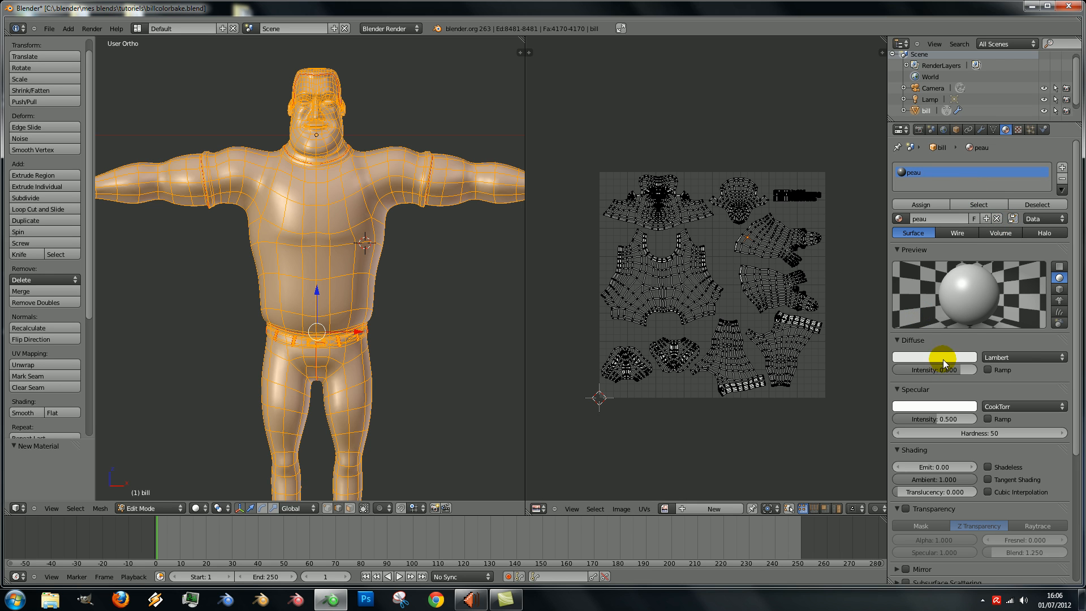
Give the peau material a skin-tone diffuse colour of R 0.883, G 0.462, B 0.338 with a diffuse intensity of 1.000
left_click(941, 359)
mouse_move(907, 260)
left_mouse_down()
mouse_move(901, 277)
mouse_move(911, 272)
left_mouse_up()
left_click(965, 210)
left_click(912, 270)
left_click_drag(911, 270, 911, 273)
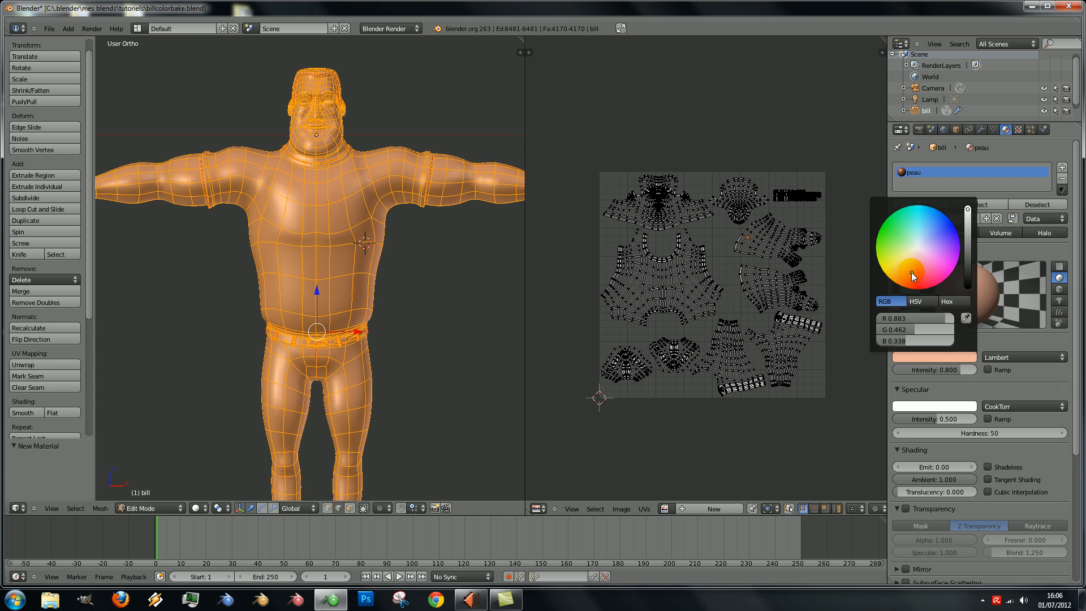
left_click_drag(956, 373, 987, 371)
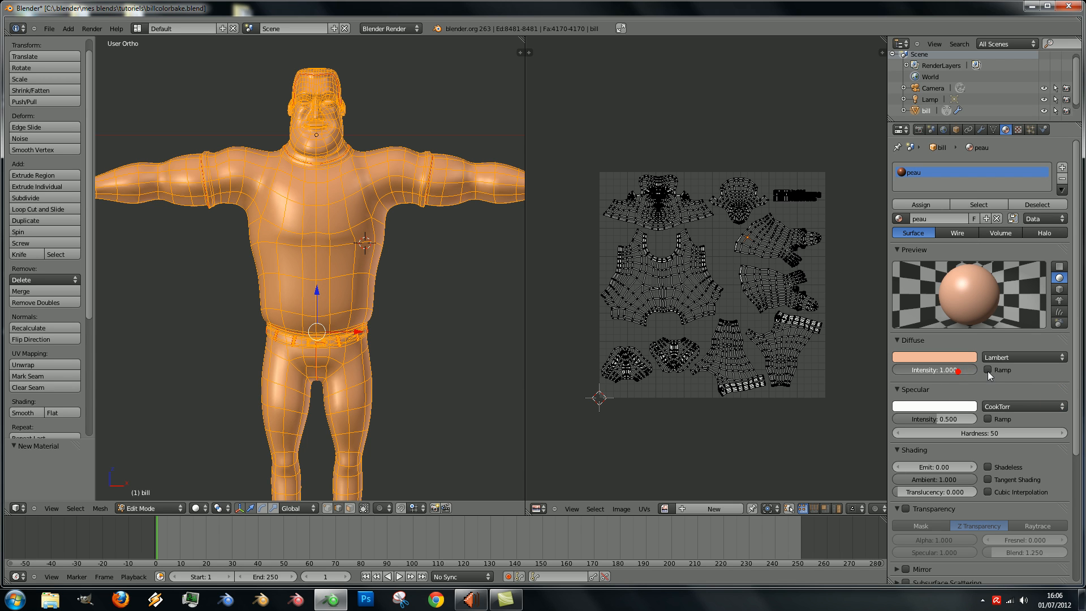
Add a second material slot with a new material named tshirt and open its diffuse colour
left_click(1062, 167)
left_click(960, 219)
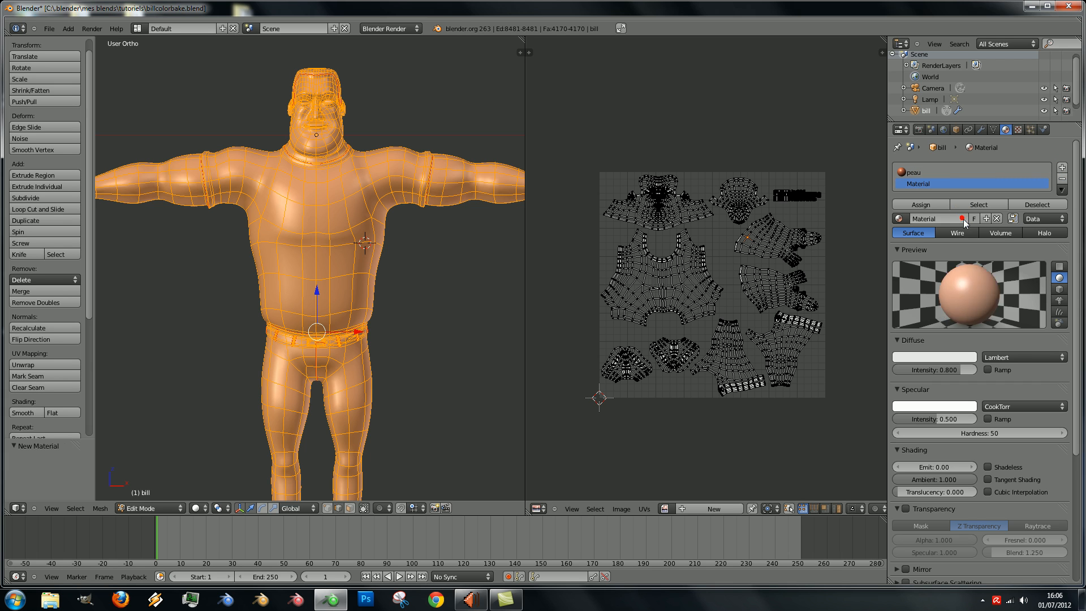
type("tshirt")
key("Return")
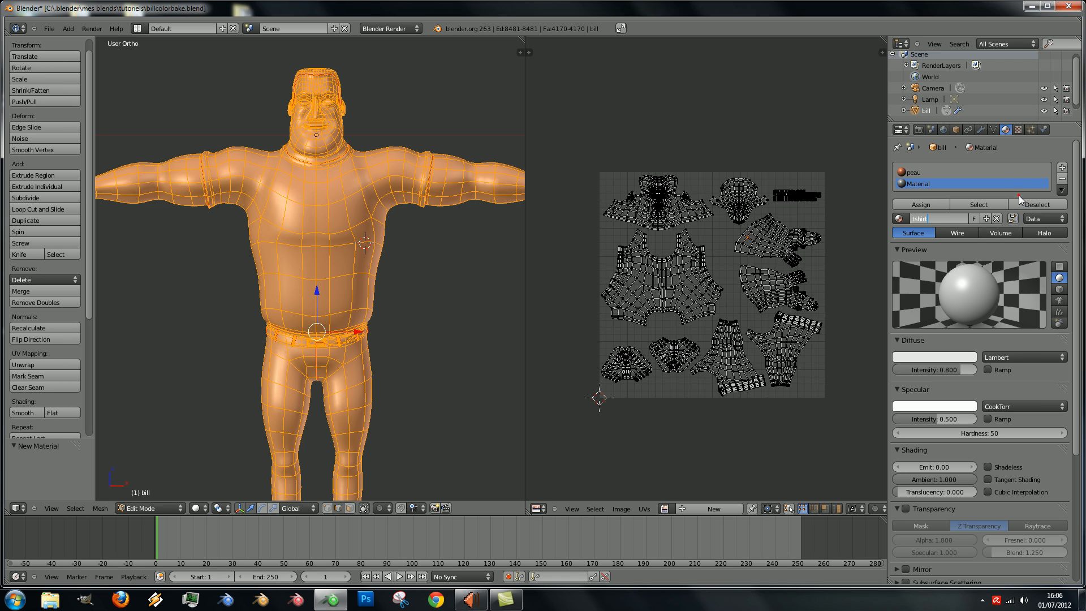
left_click(957, 359)
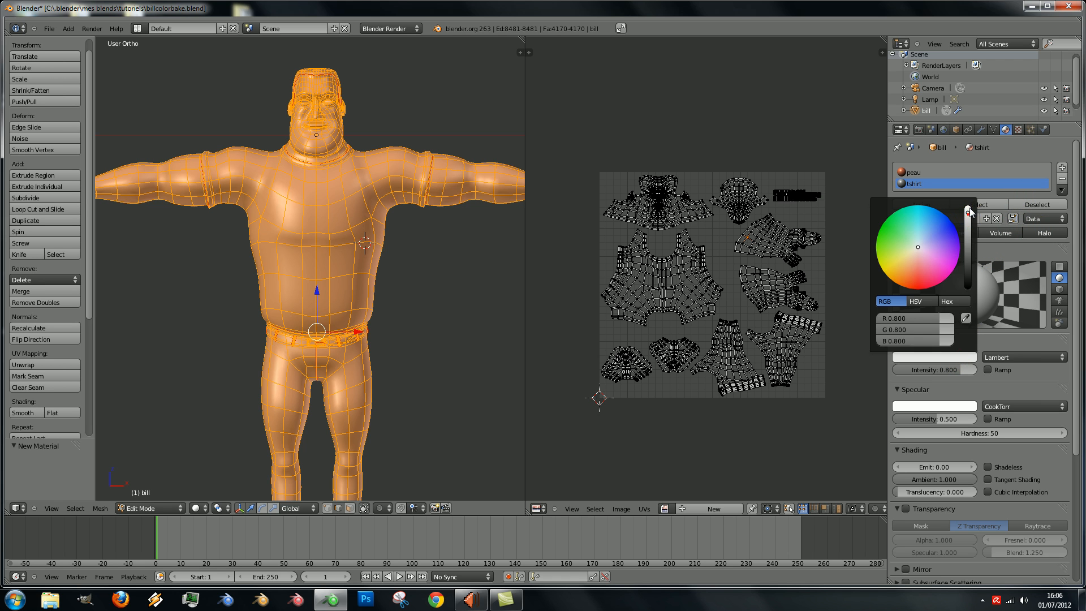
Add a third material slot with a new material named cheveux
left_click(1059, 166)
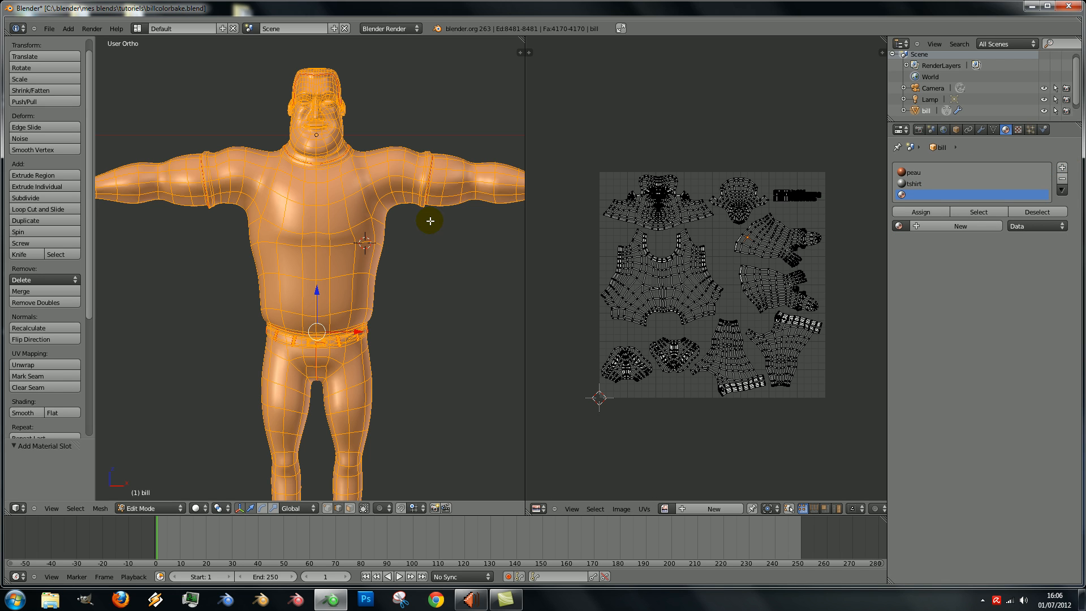
left_click(949, 225)
left_click(936, 228)
type("che")
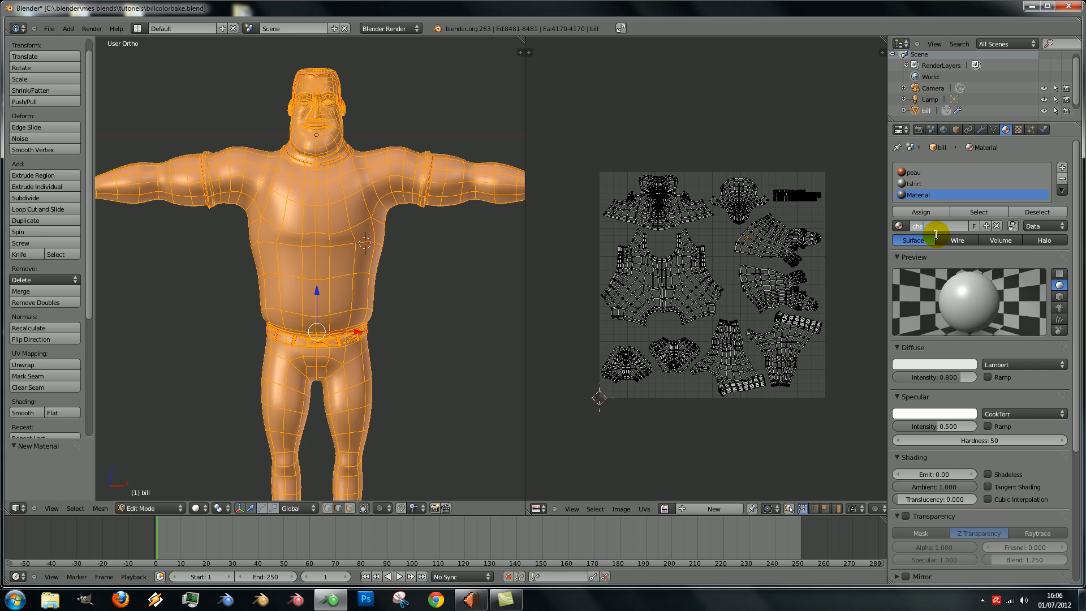
type("veux")
left_click(984, 256)
Set the cheveux material's diffuse colour to golden yellow and its diffuse intensity to 1.000
left_click(950, 364)
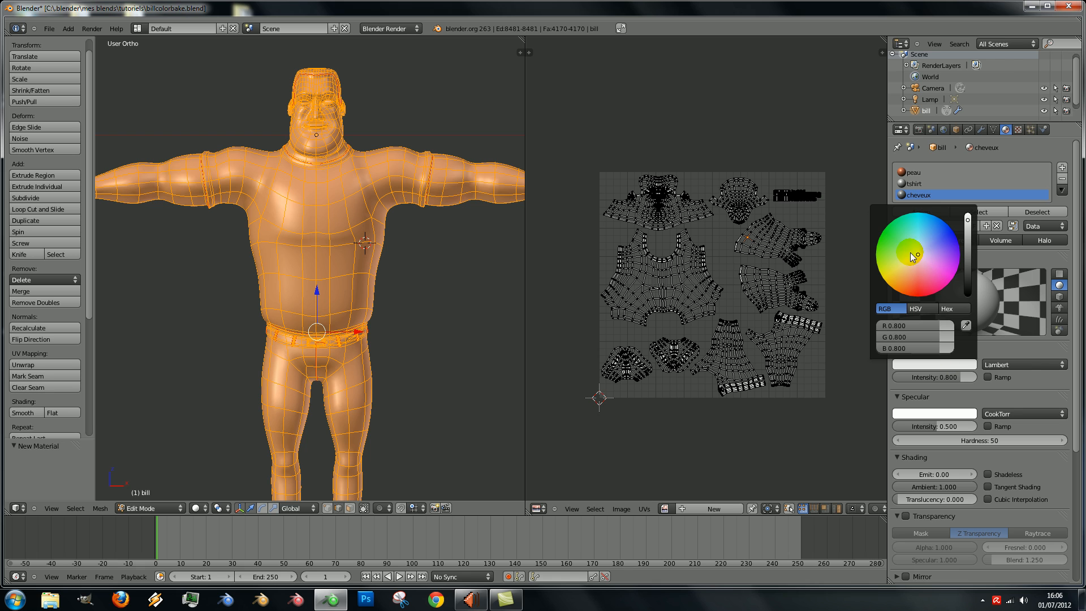
left_click_drag(914, 256, 894, 280)
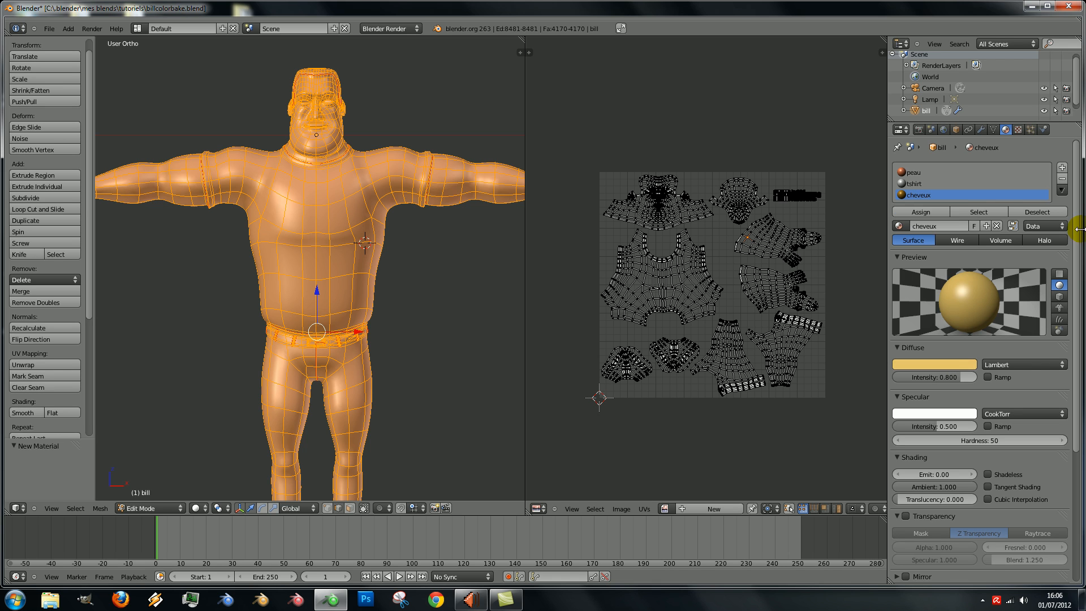
left_click_drag(957, 377, 998, 377)
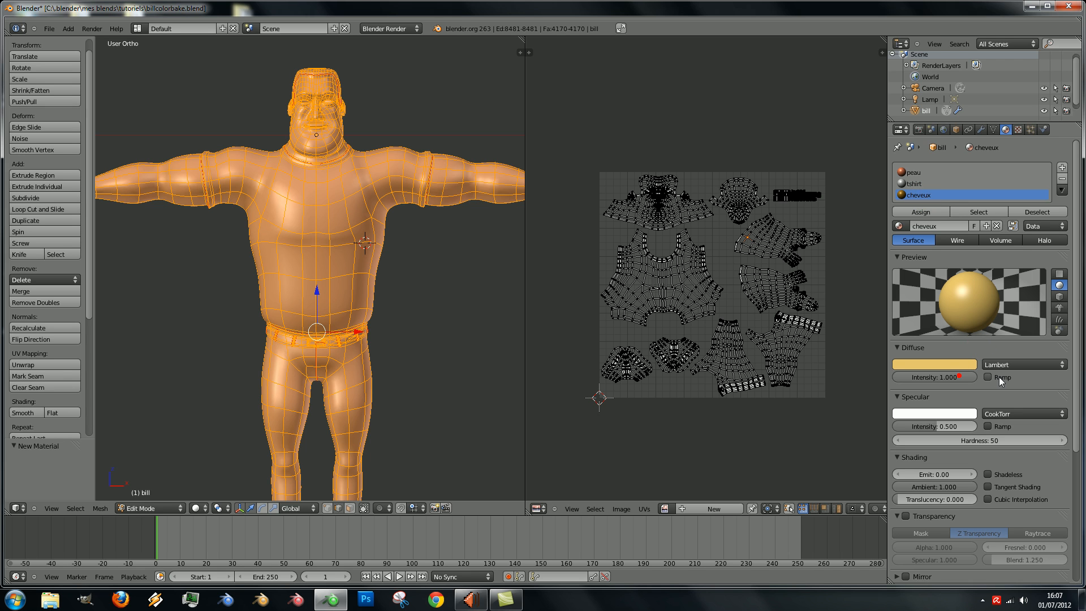
Add a fourth material slot with a new material named jean and give it a dark blue diffuse colour
left_click(1061, 168)
left_click(941, 236)
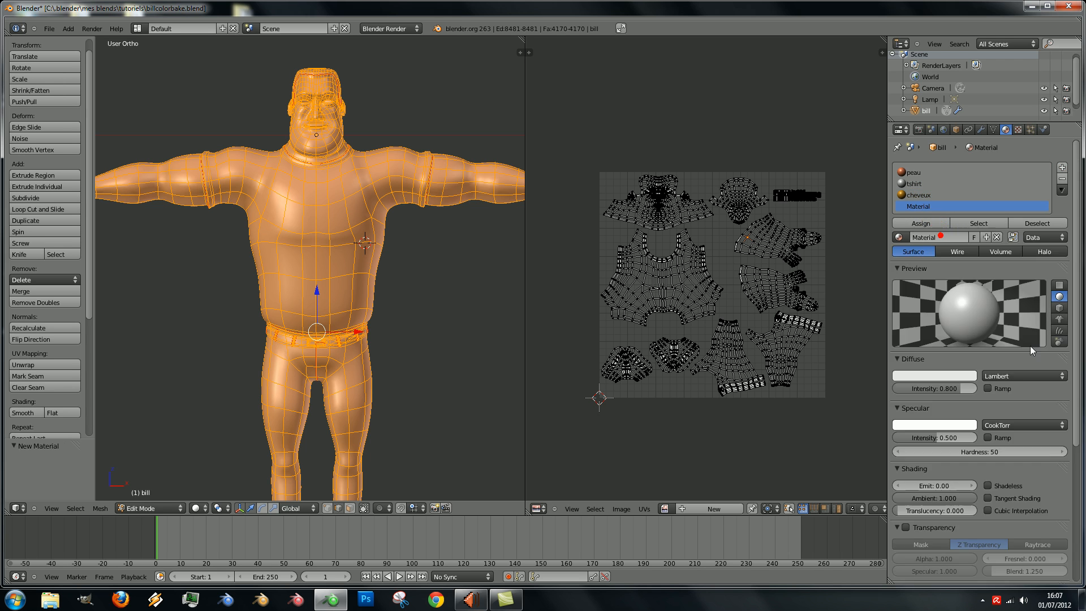
key("BackSpace")
type("jean")
left_click(972, 206)
left_click(948, 376)
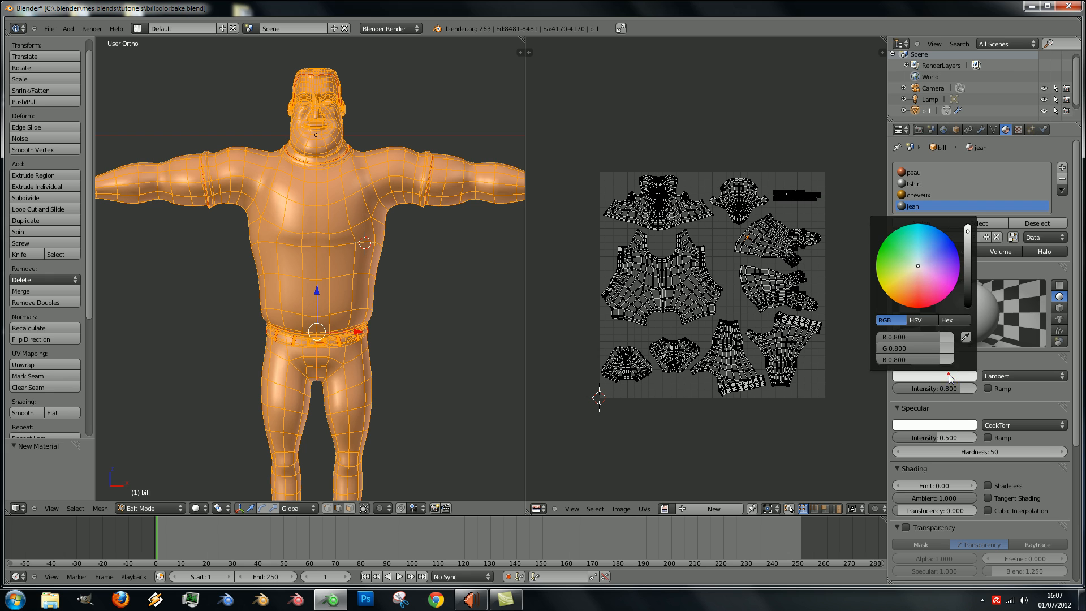
left_click_drag(919, 265, 968, 261)
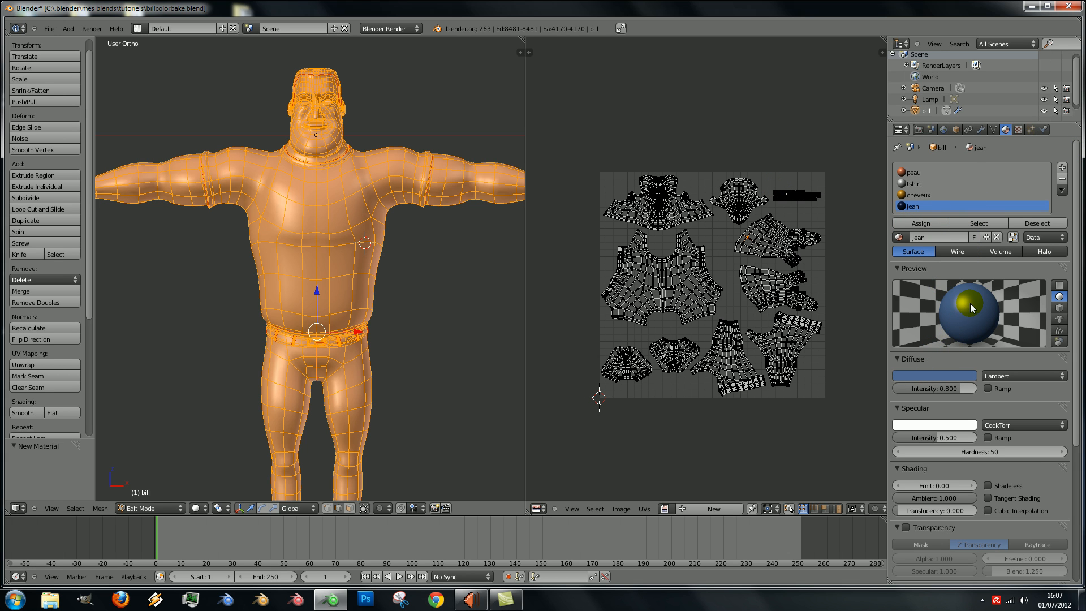
Add a fifth material named cuir1 with a brown diffuse colour of about R 0.25, G 0.13, B 0.08
left_click(1061, 170)
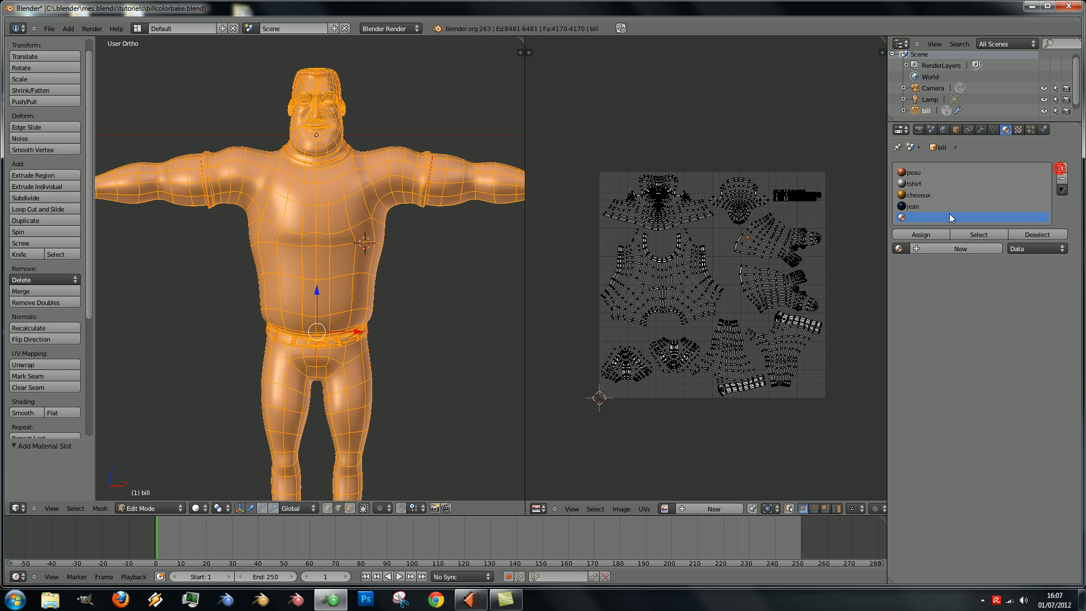
left_click(944, 248)
left_click(937, 248)
type("cuir")
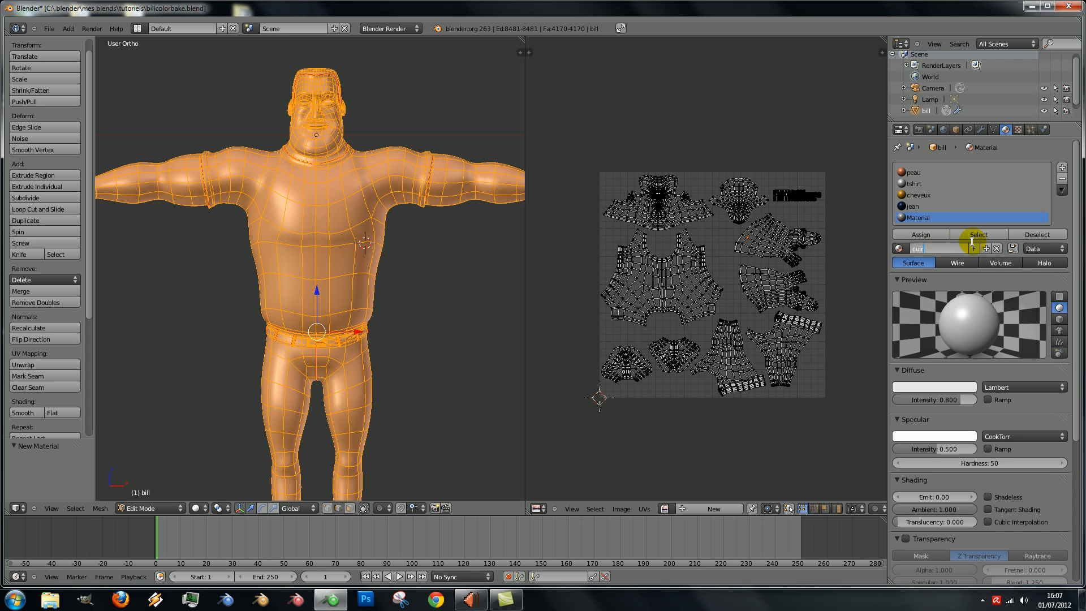
type("1")
left_click(935, 214)
left_click(926, 385)
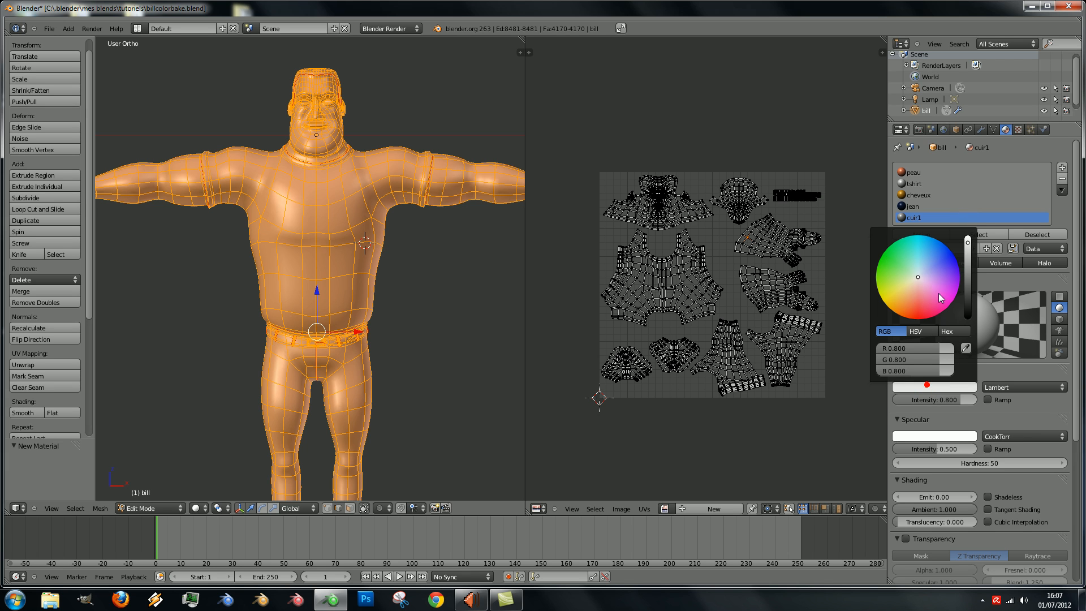
left_click_drag(918, 279, 908, 305)
left_click_drag(968, 268, 966, 273)
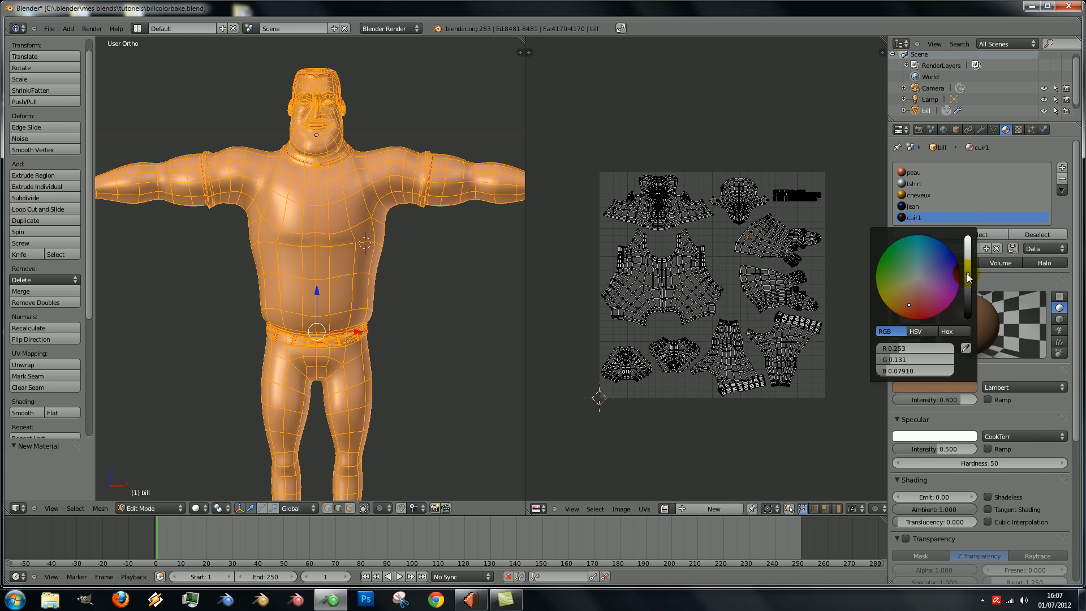
Add a sixth material named cuir2 and give it a very dark brown diffuse colour
left_click(1061, 168)
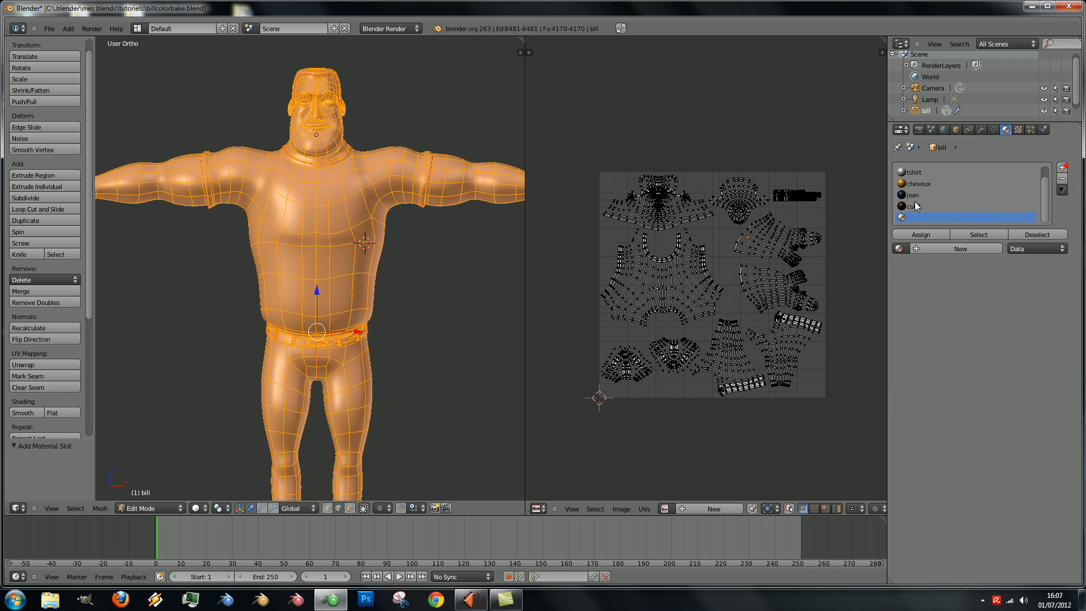
left_click(947, 251)
left_click(939, 250)
type("c")
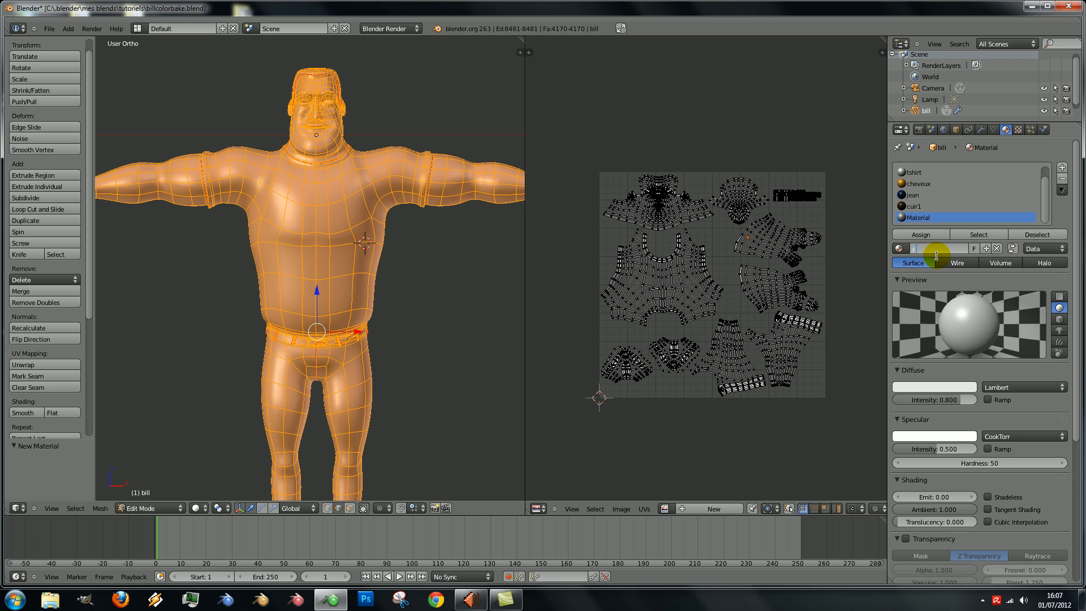
type("uir2")
key("Return")
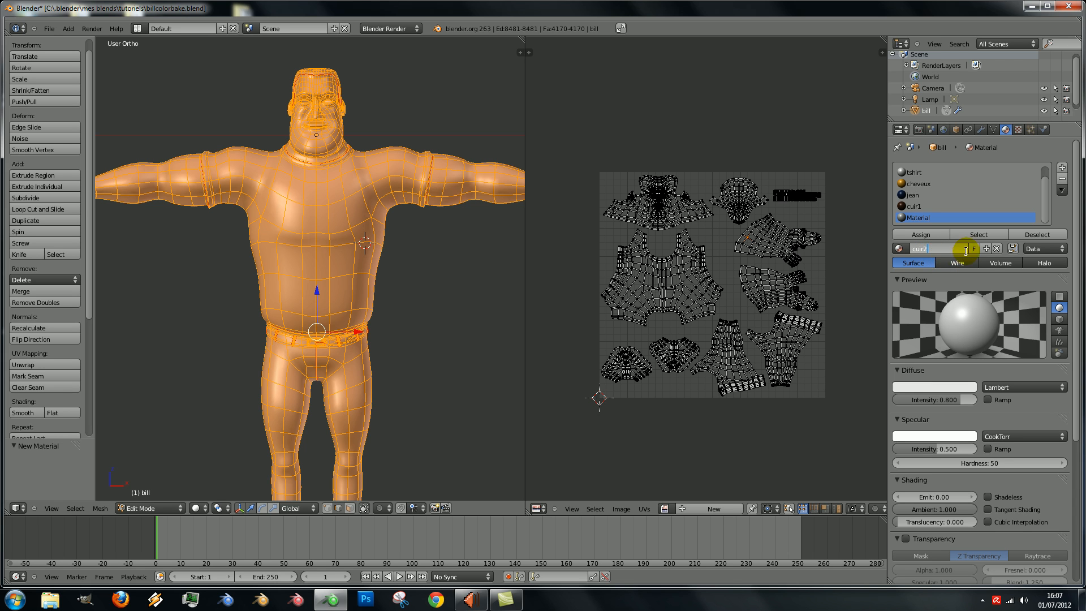
left_click(945, 386)
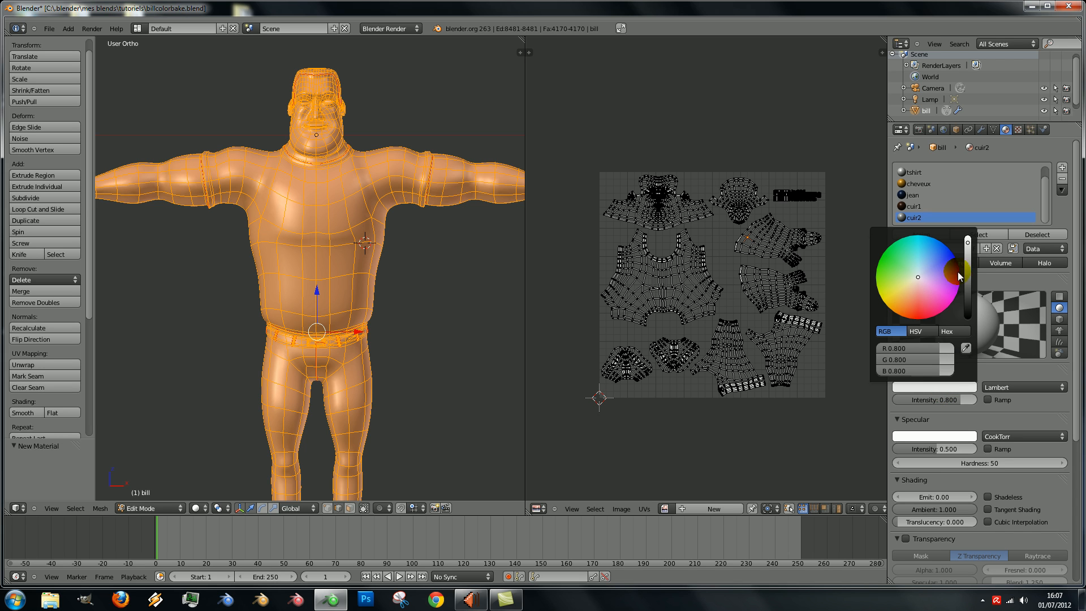
left_click(908, 306)
left_click_drag(968, 259, 963, 299)
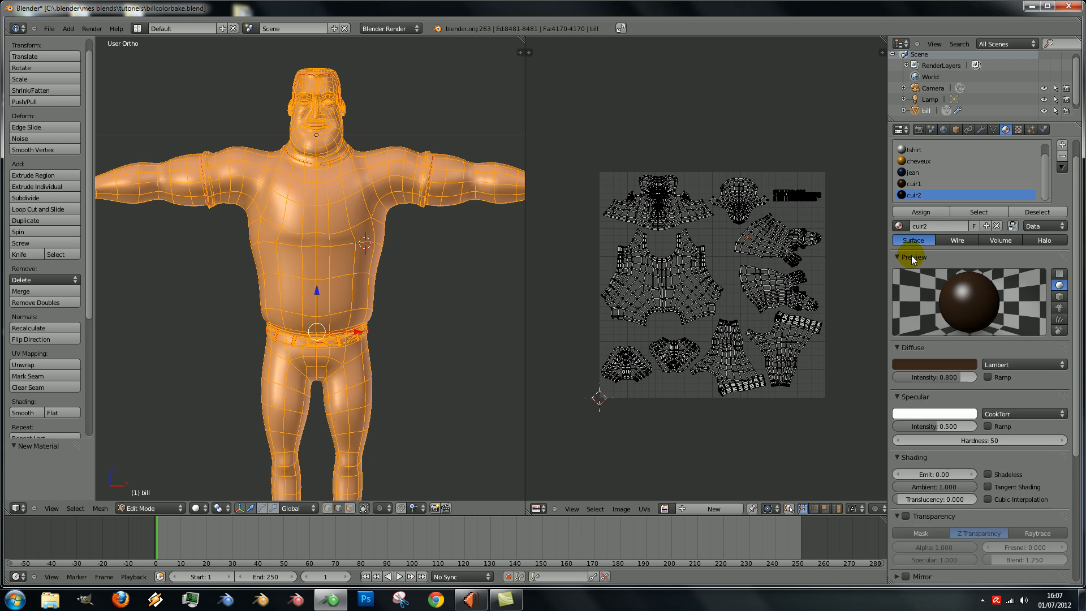
left_click(933, 249)
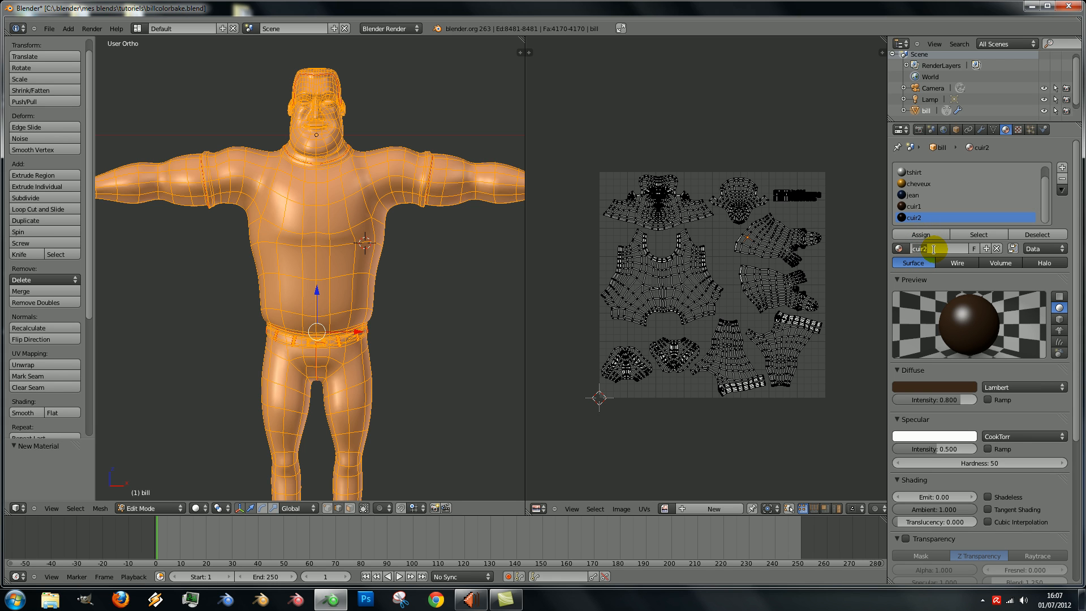
type("metal")
left_click(937, 248)
type("cuir2")
key("Return")
Add a seventh material slot with a material named metal
left_click(1062, 167)
left_click(938, 249)
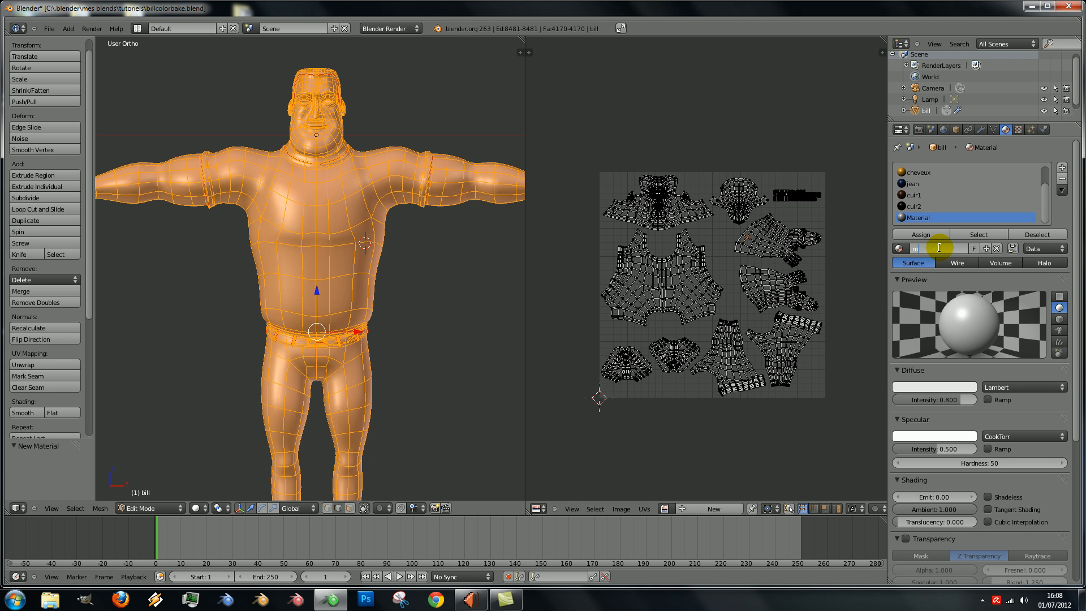
type("metal")
key("Return")
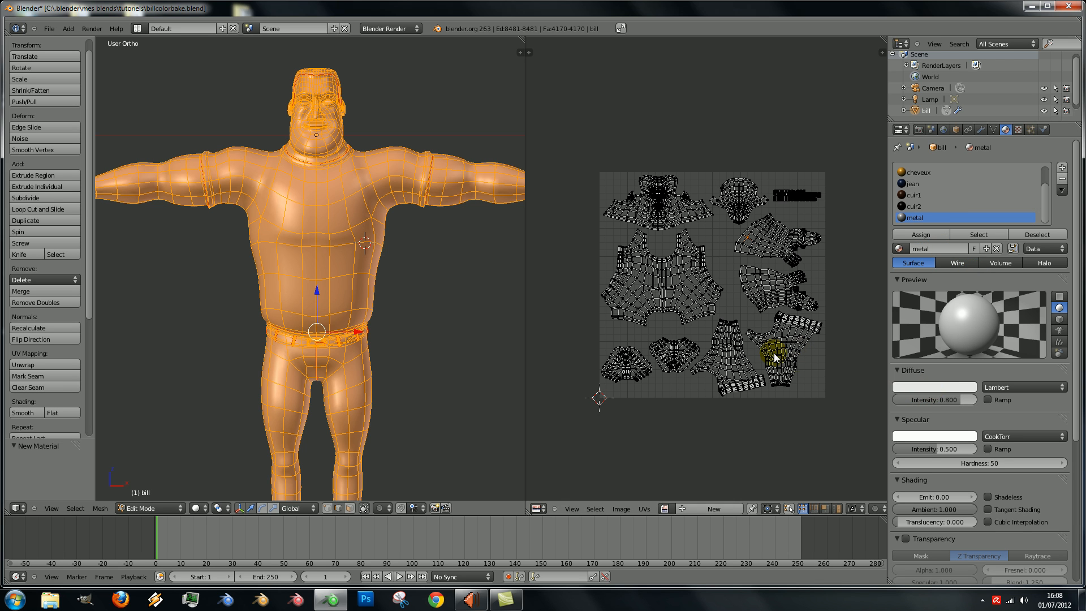
Examine the character's body and head from an angled view and bring up the peau material
scroll(410, 318, "down", 4)
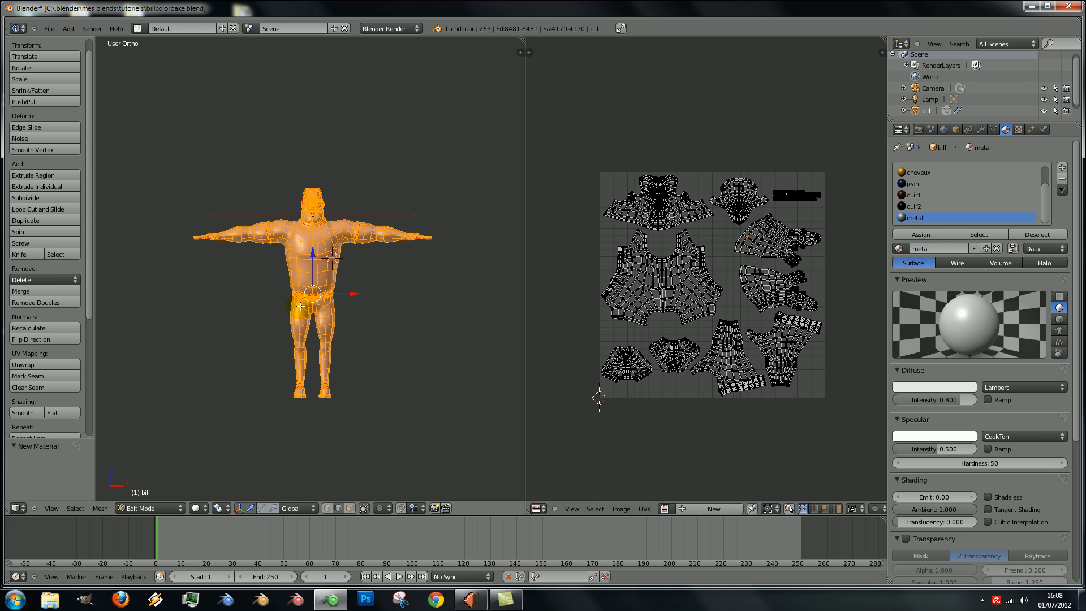
scroll(301, 306, "up", 3)
middle_click_drag(356, 278, 306, 283)
scroll(306, 282, "up", 3)
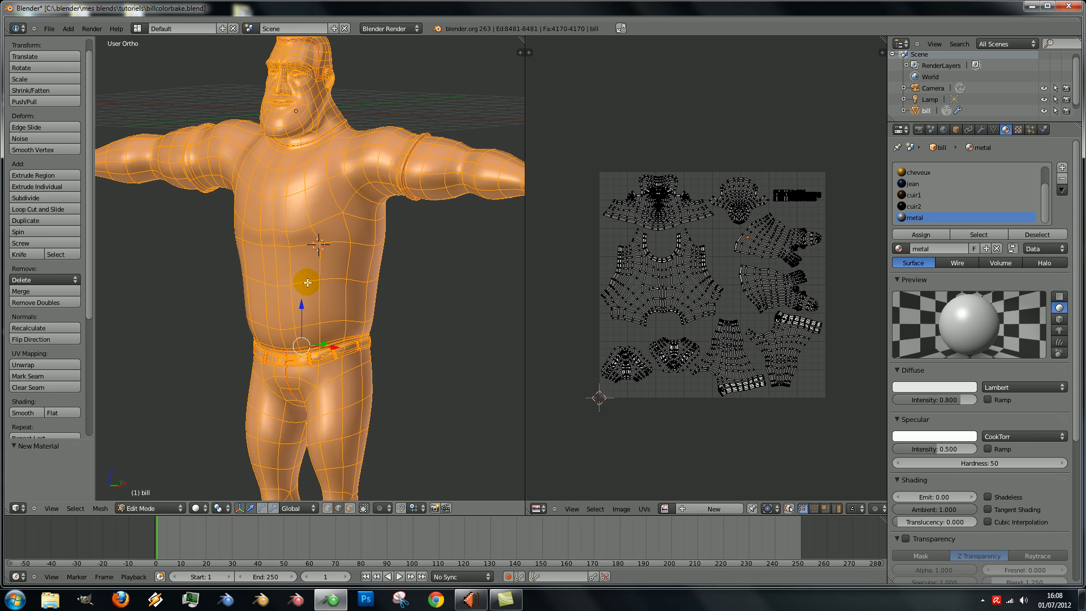
scroll(306, 283, "down", 2)
scroll(305, 283, "up", 1)
middle_click_drag(320, 243, 272, 291, "shift")
scroll(273, 291, "up", 2)
mouse_move(331, 268)
middle_mouse_down()
mouse_move(383, 262)
mouse_move(356, 266)
mouse_move(373, 218)
mouse_move(366, 249)
mouse_move(320, 256)
middle_mouse_up()
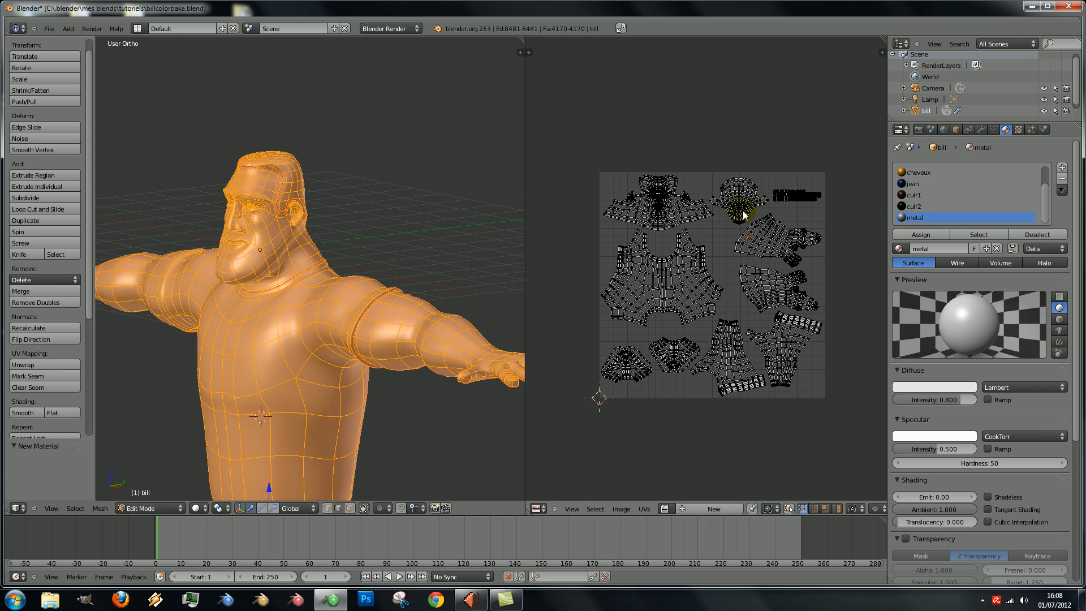
scroll(961, 192, "up", 2)
left_click(913, 172)
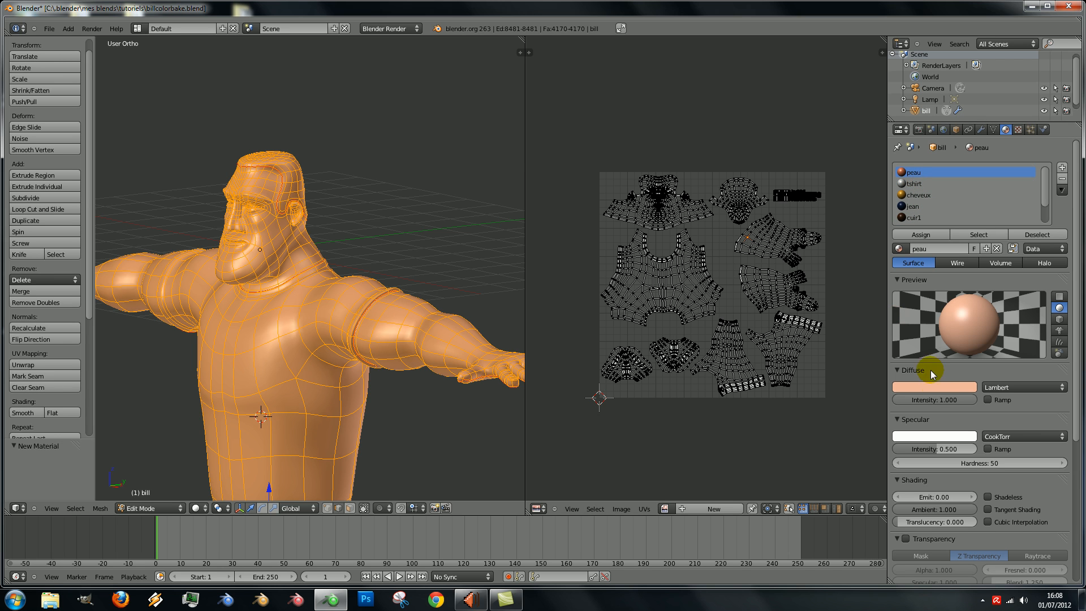
Get close to the side of the head and switch the mesh to face selection mode
middle_click_drag(299, 223, 358, 244)
key("Tab")
scroll(339, 233, "up", 3)
key("Tab")
scroll(343, 209, "up", 3)
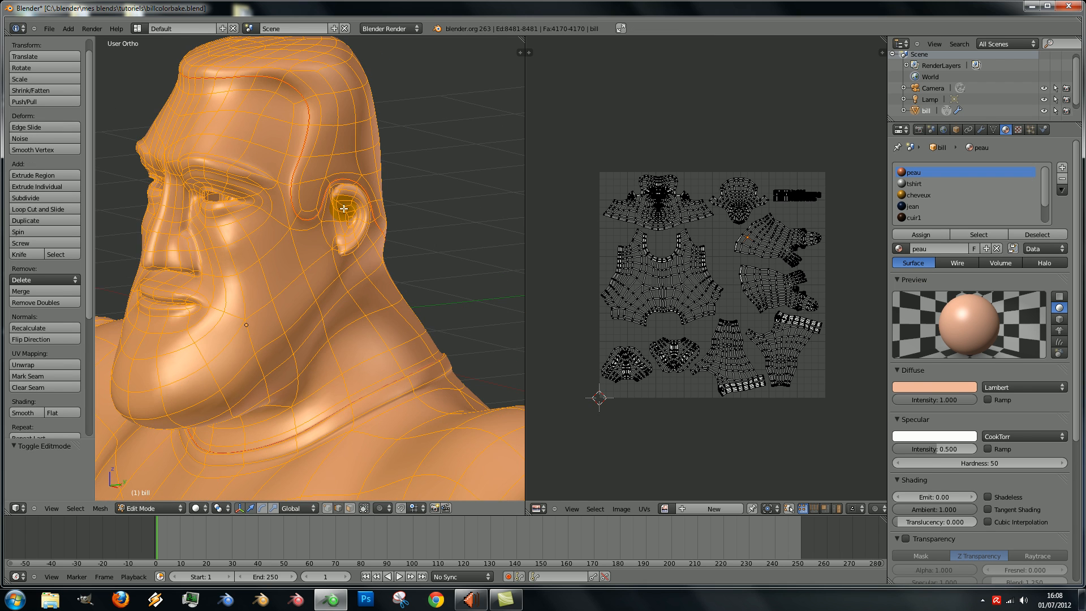
scroll(335, 106, "down", 1)
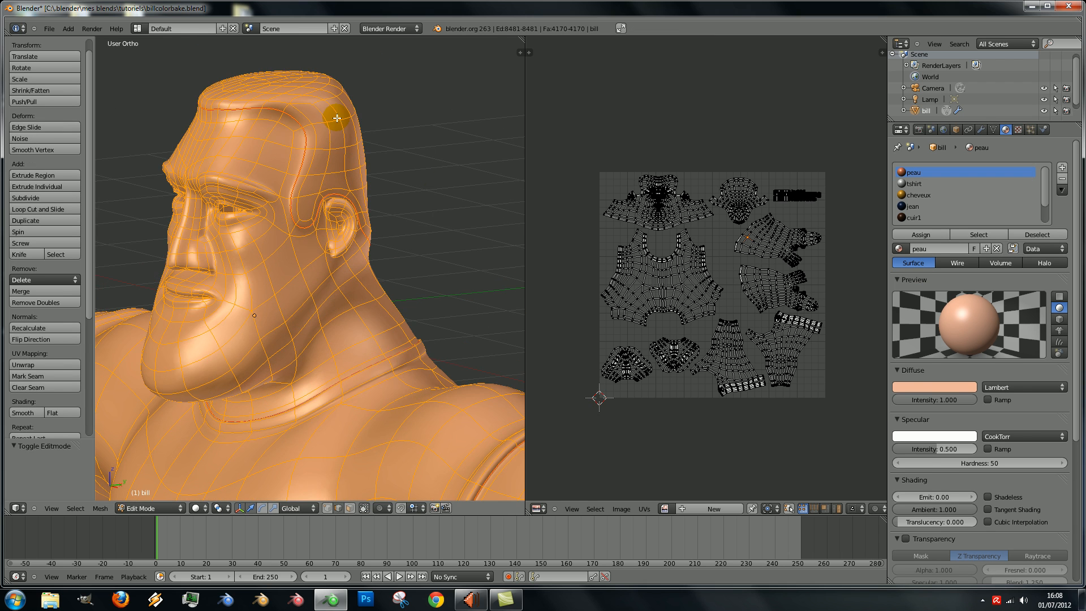
left_click(350, 508)
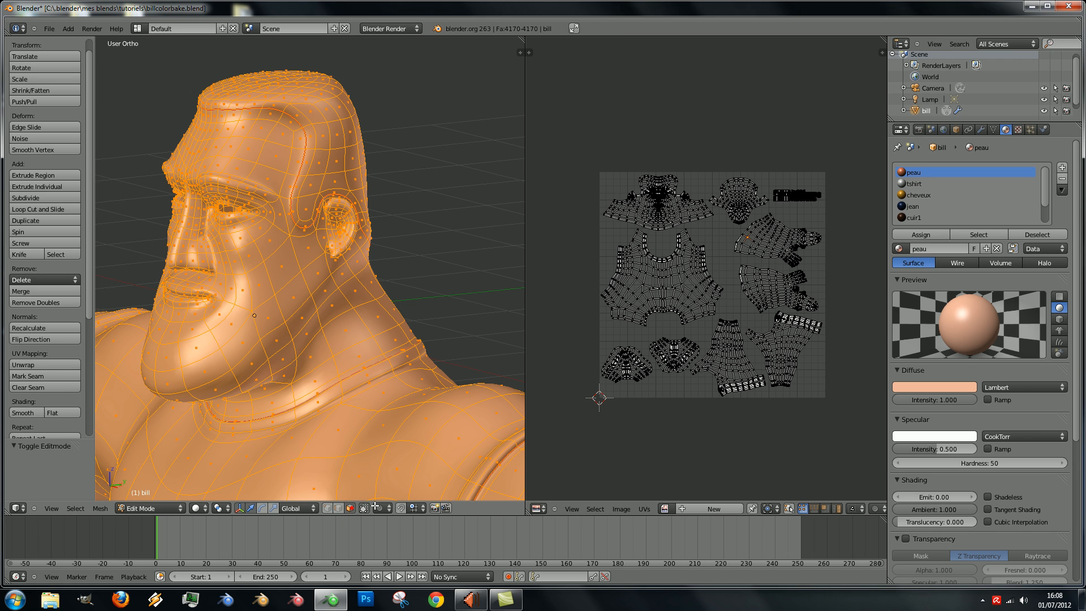
Select all hair faces enclosed by the seams and assign the cheveux material to them
right_click(317, 153)
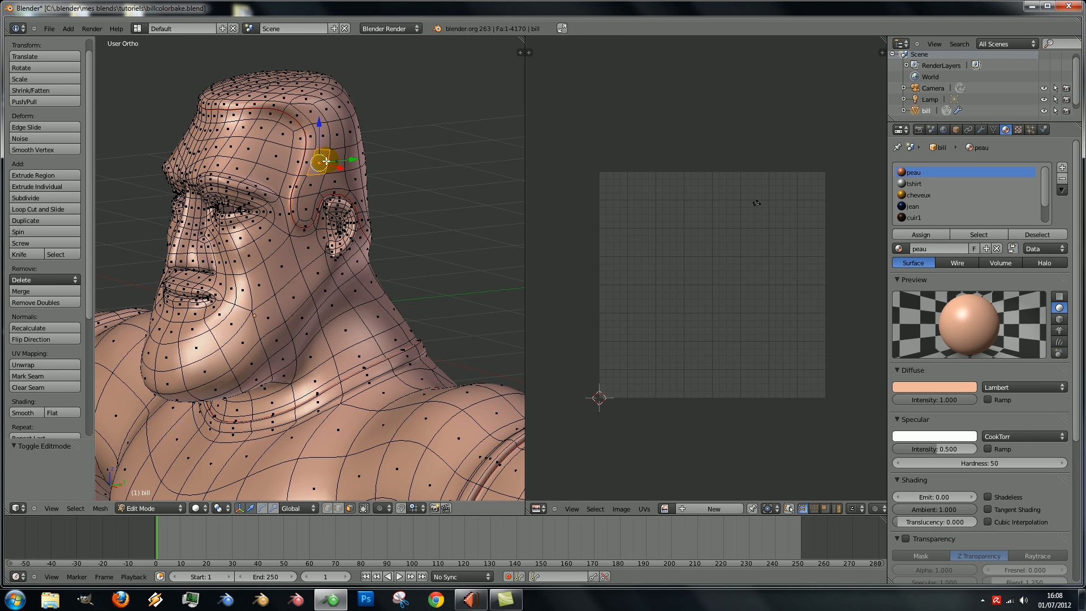
key("l")
scroll(331, 158, "down", 1)
scroll(331, 159, "up", 2)
middle_click_drag(288, 195, 351, 220)
left_click(987, 230)
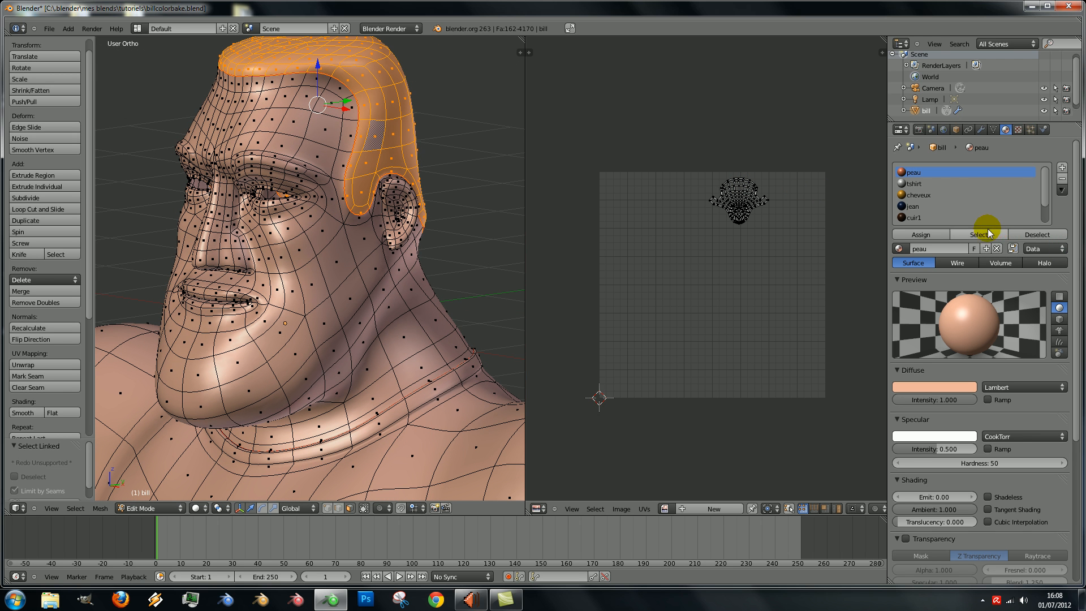
left_click(924, 195)
left_click(920, 234)
Select the linked T-shirt faces, including the sleeves, and assign the tshirt material to them
scroll(406, 383, "down", 3)
right_click(405, 383)
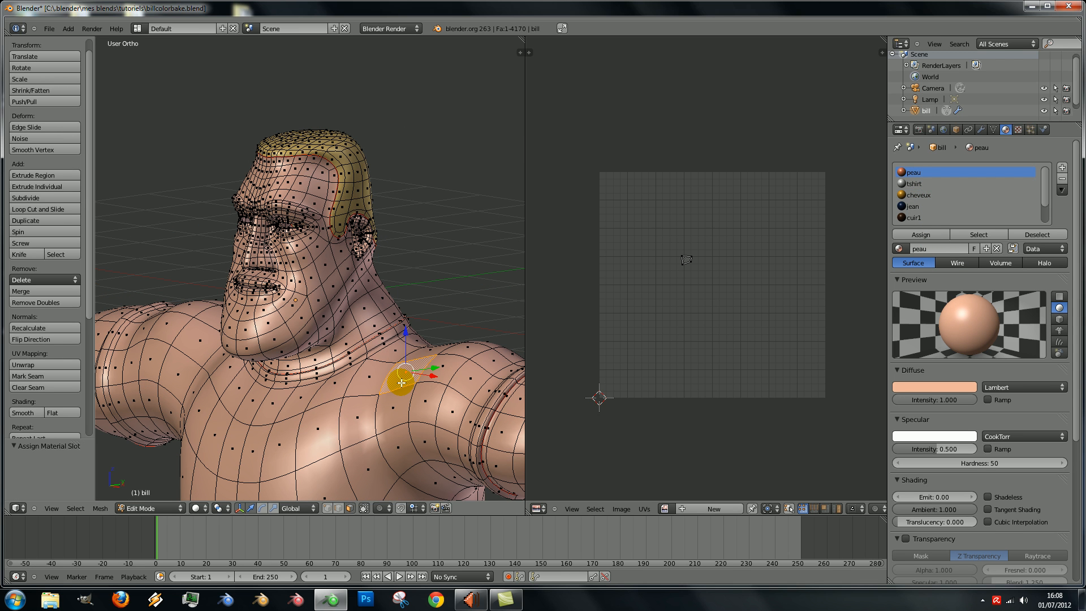
key("l")
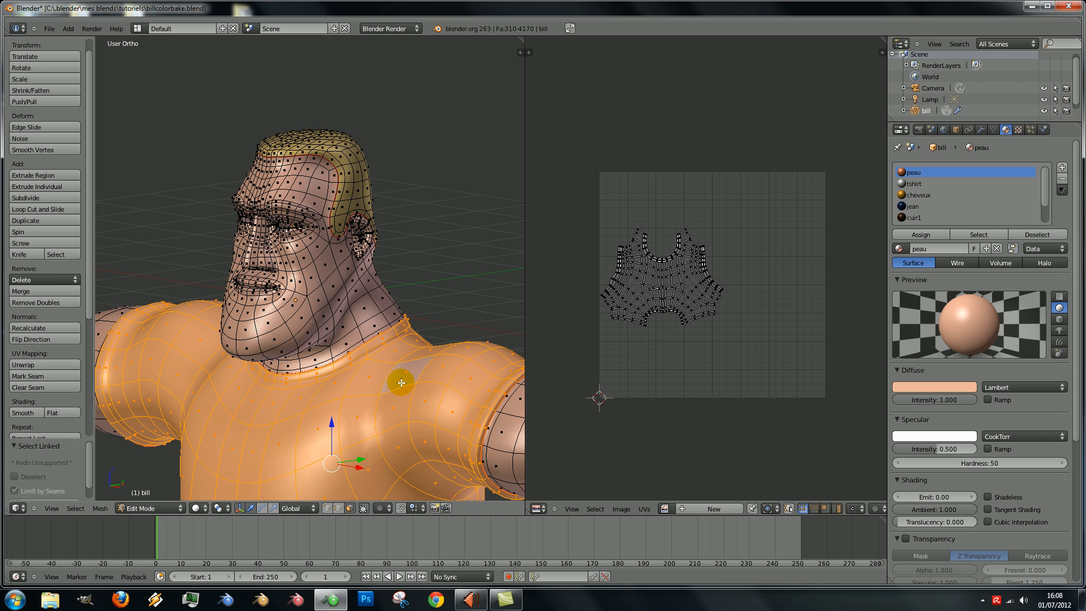
left_click(918, 182)
left_click(927, 234)
Select the linked faces of both trouser halves, including the waistband, and assign the jean material to them
scroll(351, 308, "down", 3)
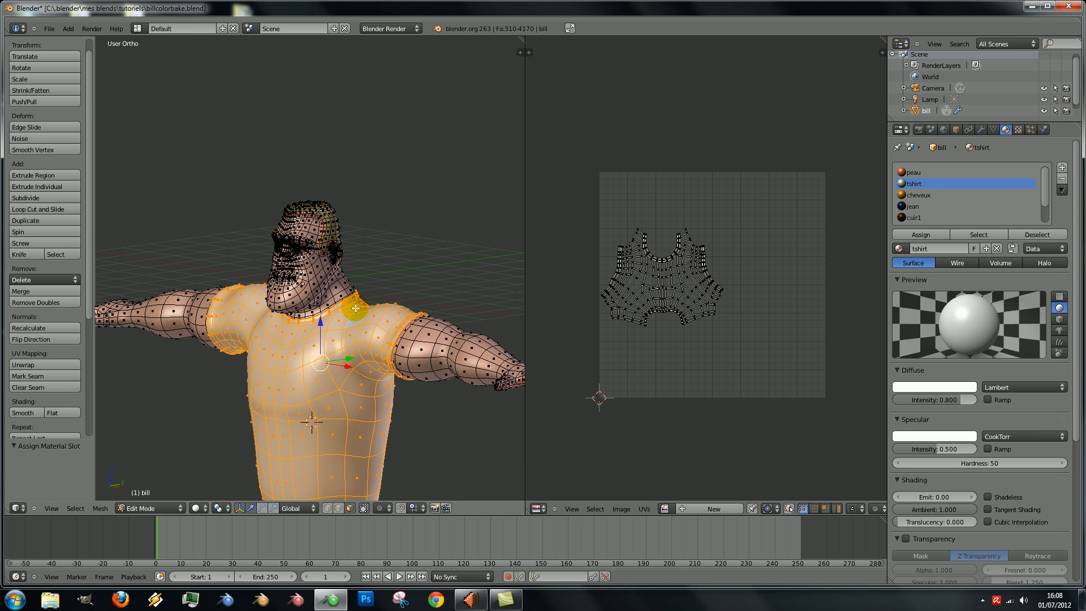
scroll(346, 229, "up", 2)
scroll(345, 228, "up", 2)
middle_click_drag(363, 367, 339, 279, "shift")
scroll(340, 266, "up", 3)
middle_click_drag(350, 226, 391, 162, "shift")
scroll(419, 255, "up", 2)
scroll(412, 281, "down", 2)
right_click(411, 276)
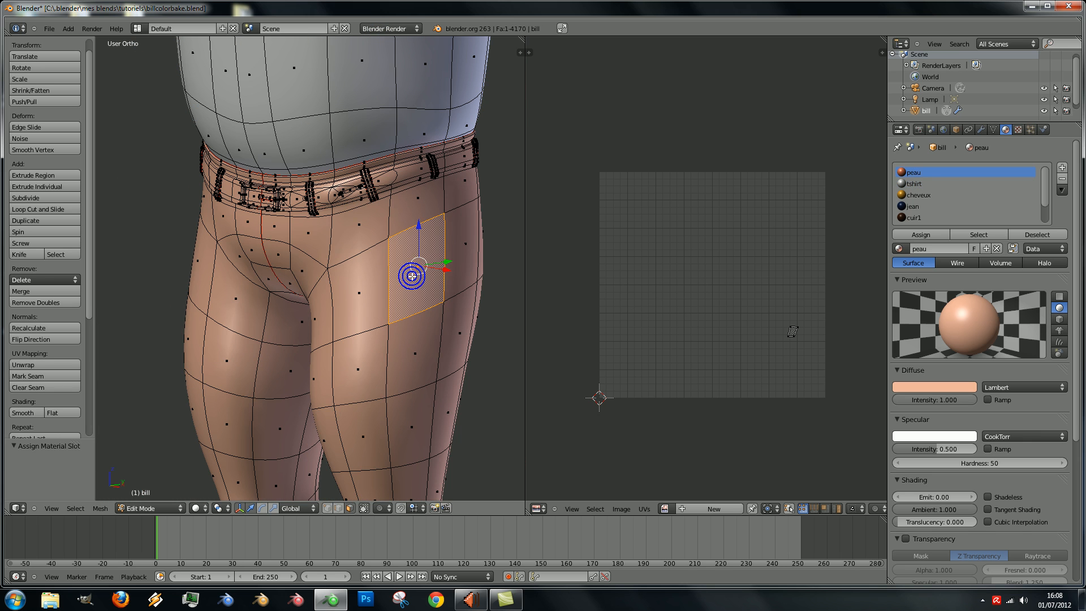
key("l")
key("l")
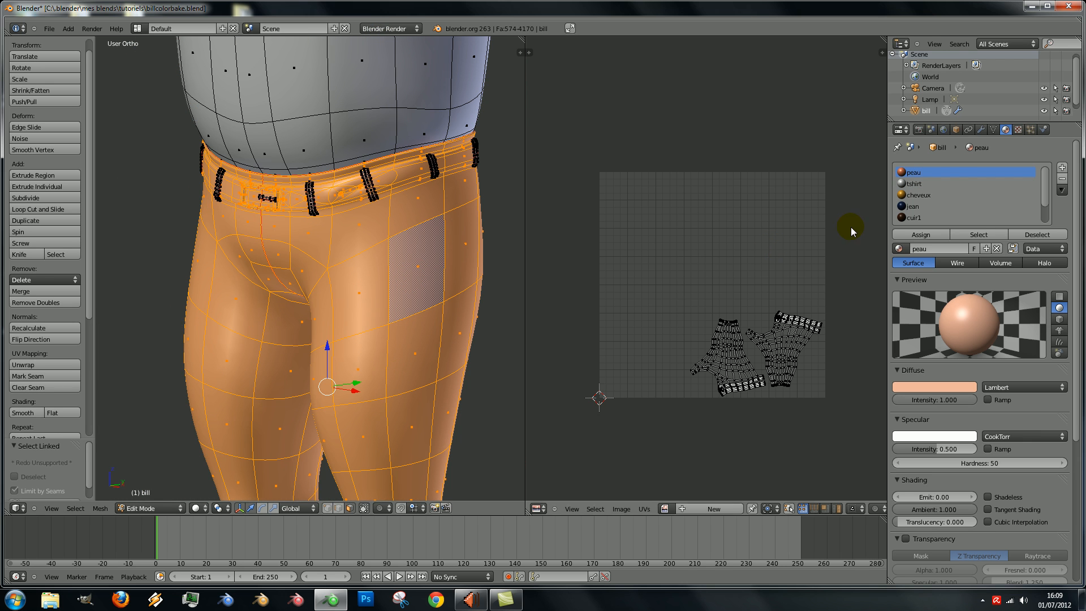
left_click(912, 207)
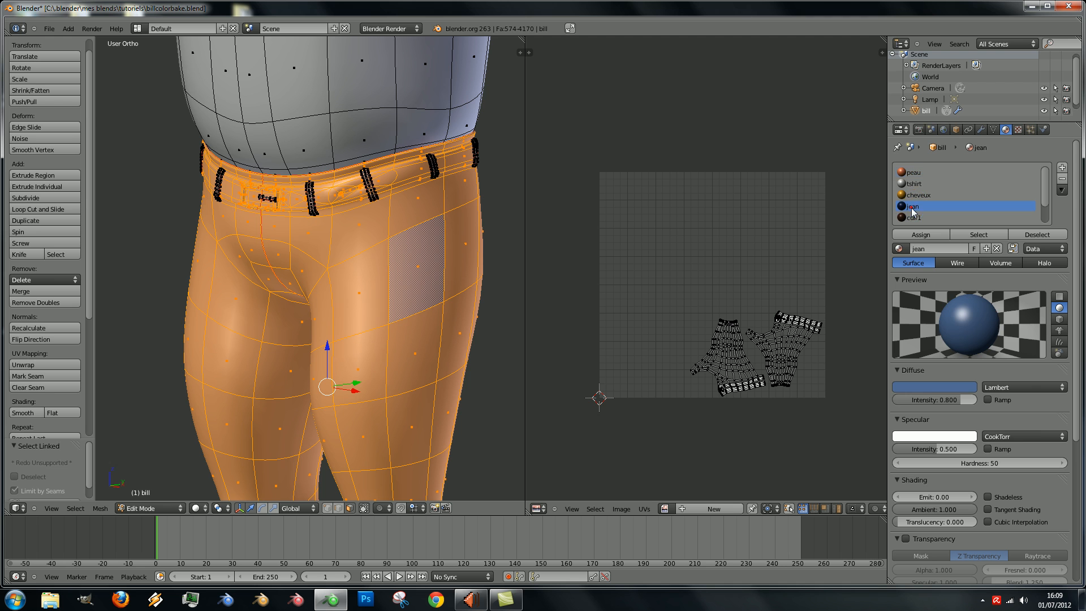
left_click(921, 234)
Show the front of the hips in wireframe and add the belt loops and buckle area to the selection
middle_click_drag(253, 240, 325, 230)
key("KP_1")
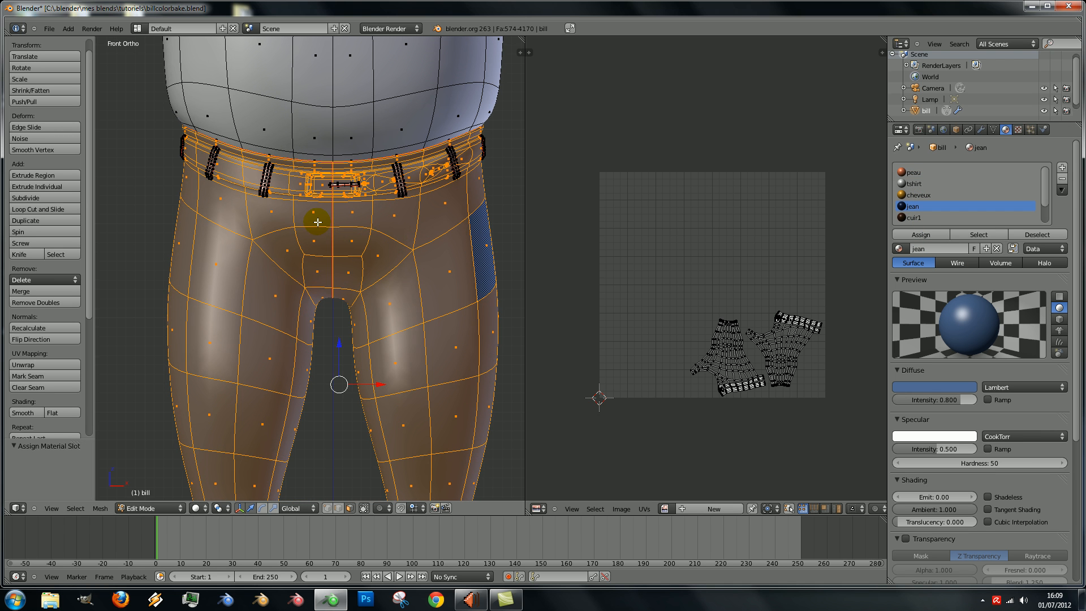
key("z")
mouse_move(319, 204)
middle_mouse_down()
mouse_move(344, 202)
mouse_move(335, 201)
middle_mouse_up()
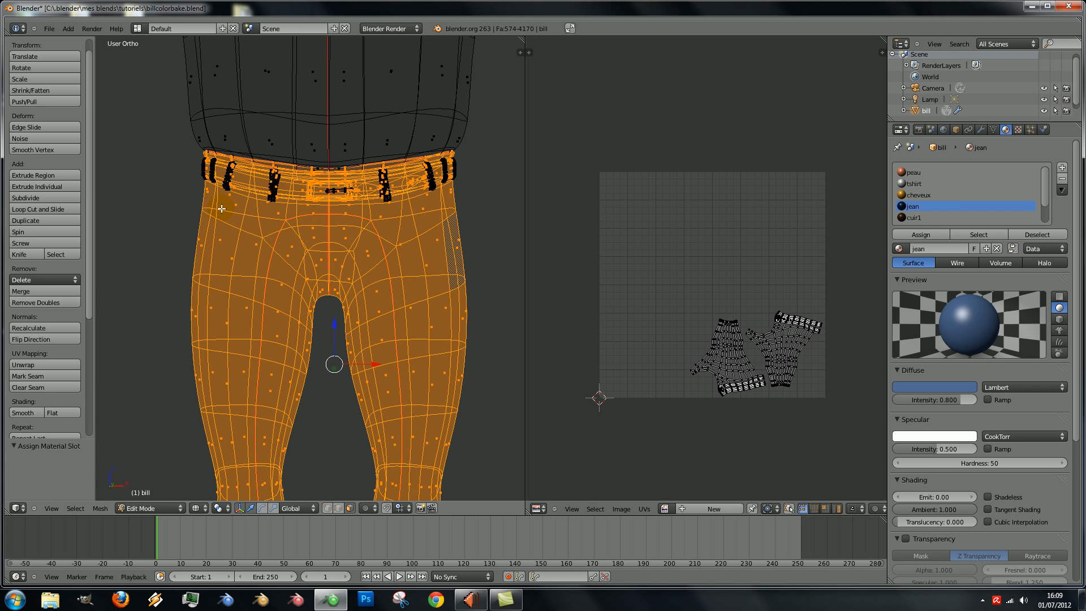
mouse_move(194, 169)
left_mouse_down()
mouse_move(292, 190)
mouse_move(286, 181)
mouse_move(395, 184)
mouse_move(468, 169)
mouse_move(387, 184)
left_mouse_up()
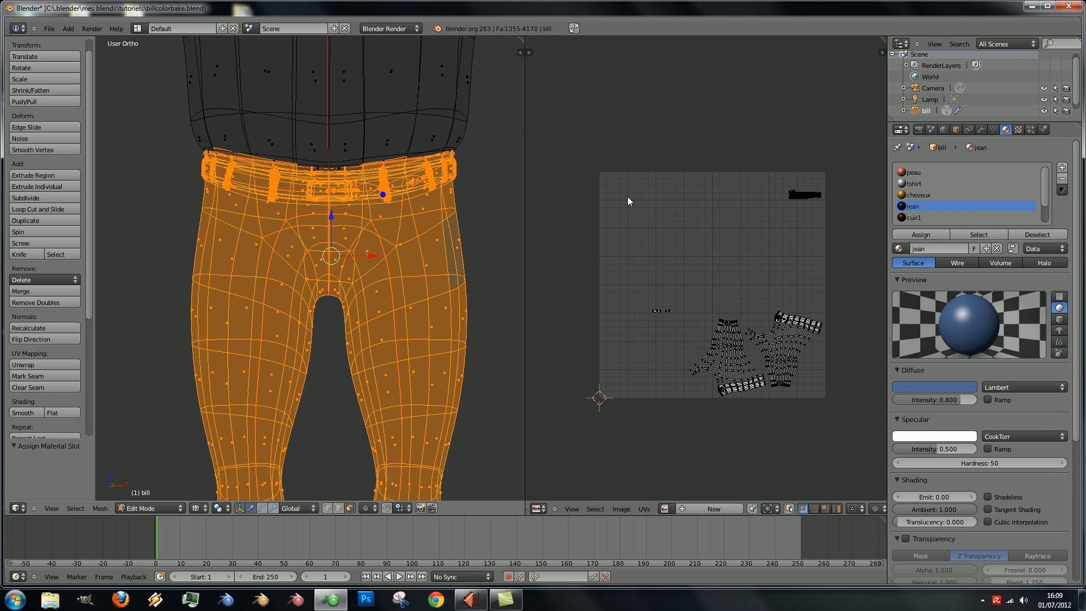
Remove the faces that use the tshirt material from the selection and check the waist from several angles
left_click(911, 183)
left_click(1053, 235)
left_click(1053, 235)
middle_click_drag(259, 226, 234, 249)
middle_click_drag(380, 195, 232, 192)
scroll(367, 183, "up", 6)
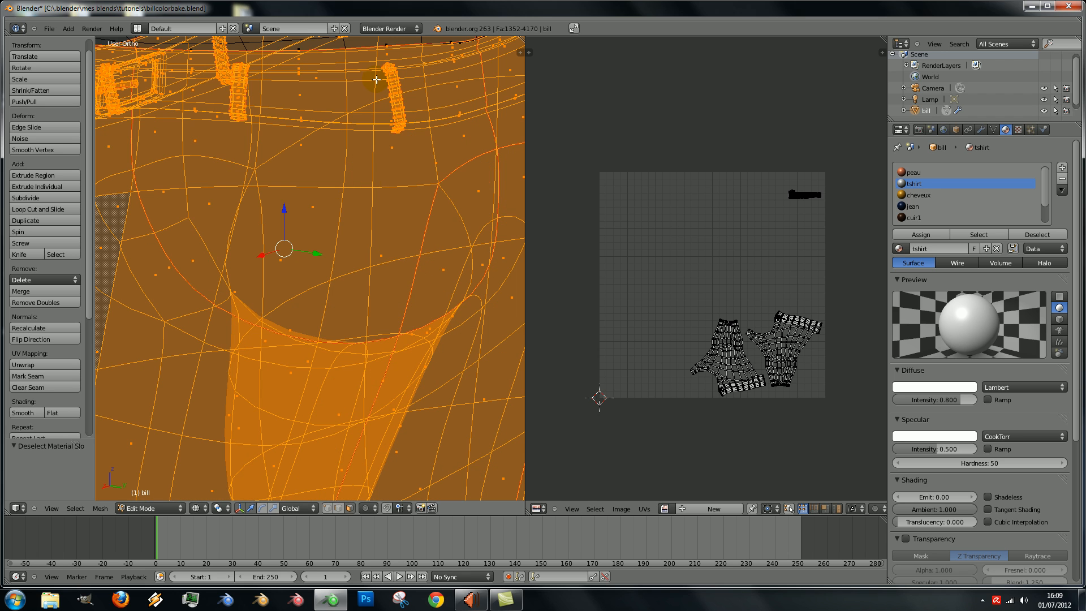
middle_click_drag(189, 112, 361, 139)
scroll(346, 134, "down", 2)
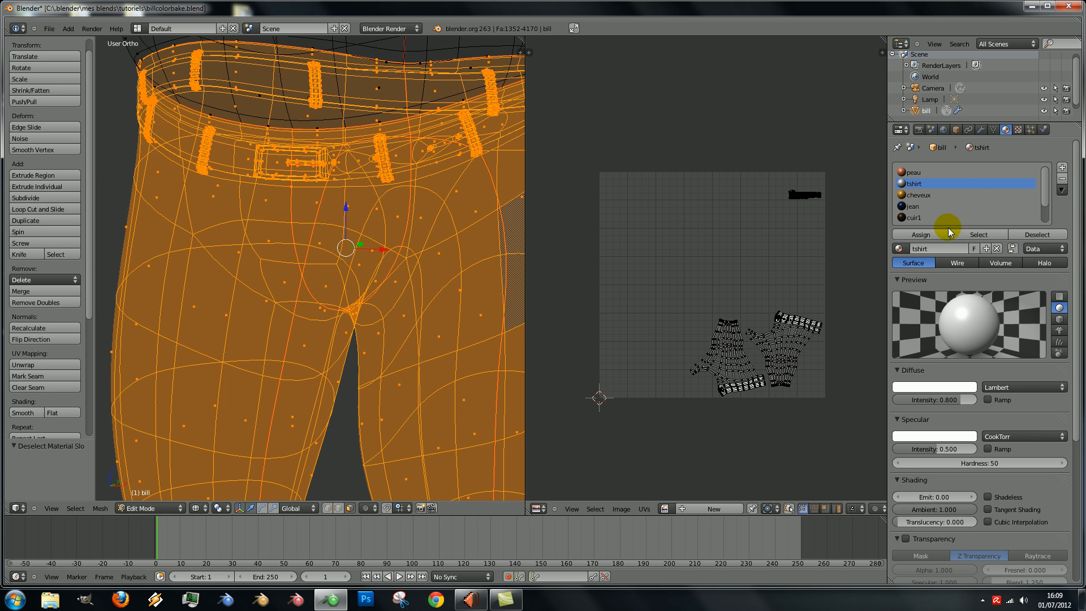
Assign the jean material to the selected trousers and belt area, and return the view to solid shading
left_click(915, 206)
left_click(929, 235)
key("alt+z")
scroll(386, 262, "down", 3)
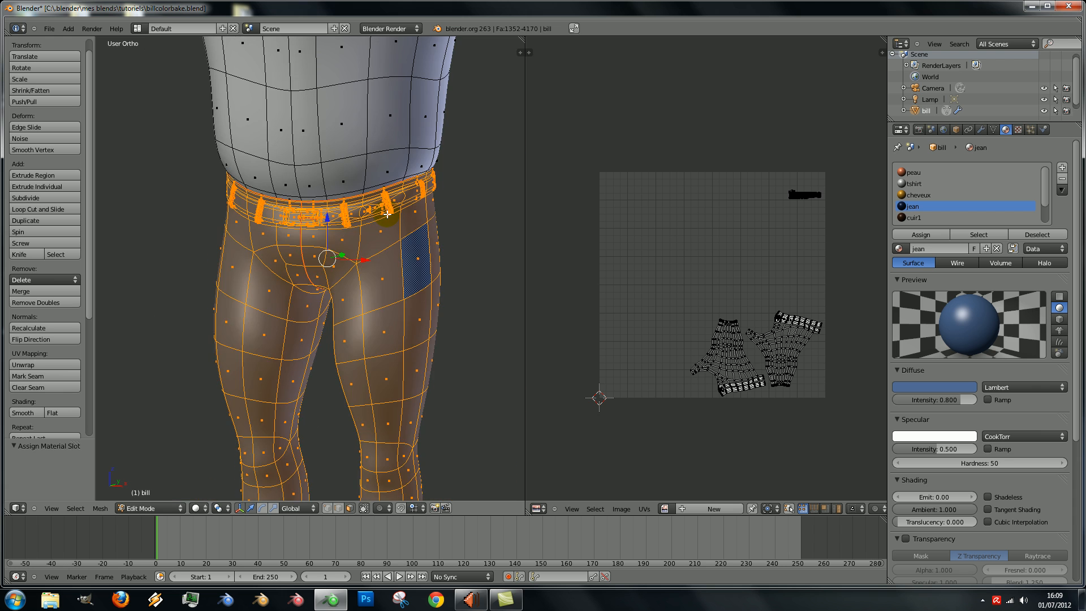
Select the linked faces of both shoes without the laces and assign the cuir1 material to them
right_click(386, 262)
scroll(384, 260, "down", 5)
middle_click_drag(355, 238, 339, 99, "shift")
scroll(366, 313, "up", 5)
middle_click_drag(329, 411, 243, 284, "shift")
scroll(346, 278, "up", 3)
right_click(344, 286)
key("l")
key("l")
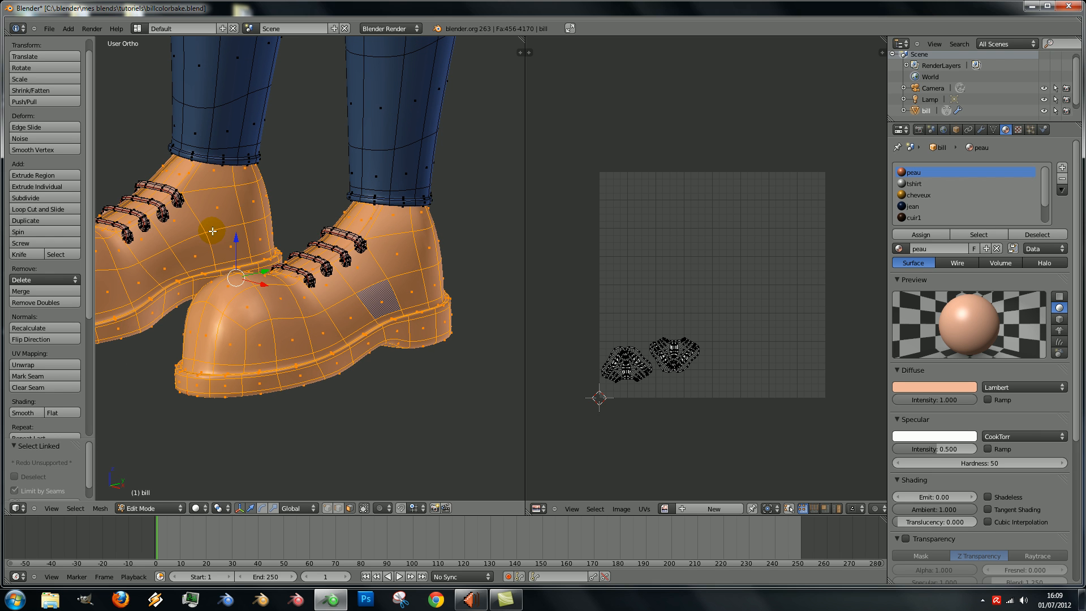
left_click(939, 218)
scroll(935, 208, "down", 2)
left_click(922, 233)
middle_click_drag(395, 190, 336, 247)
scroll(286, 192, "up", 9)
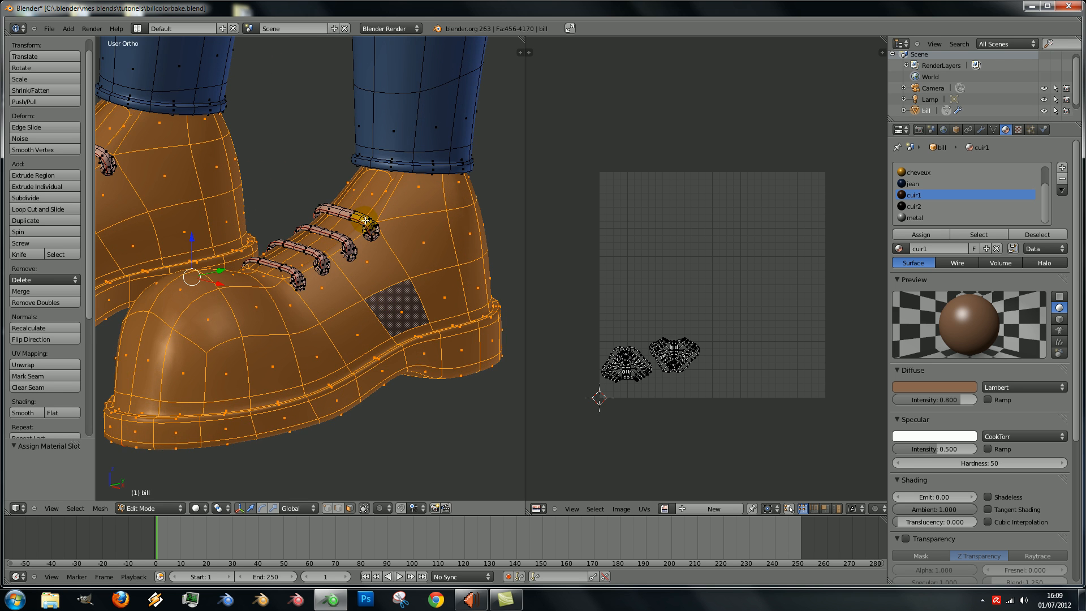
scroll(373, 227, "down", 2)
right_click(403, 198)
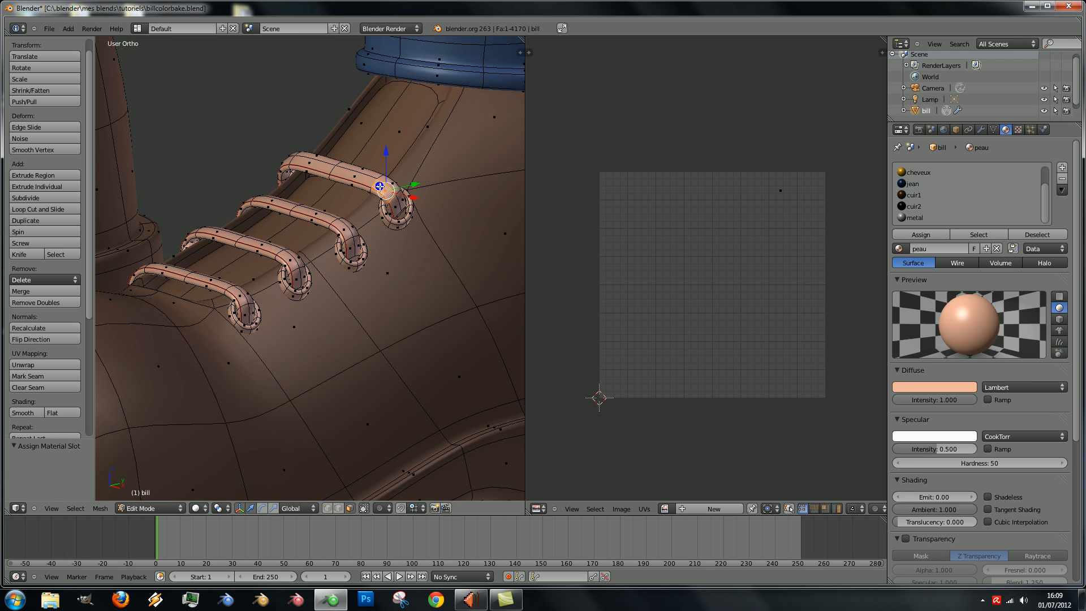
scroll(384, 220, "down", 6)
scroll(377, 234, "up", 3)
Select the linked faces of both shoes and hide them so that only the laces and eyelets are left
right_click(380, 252)
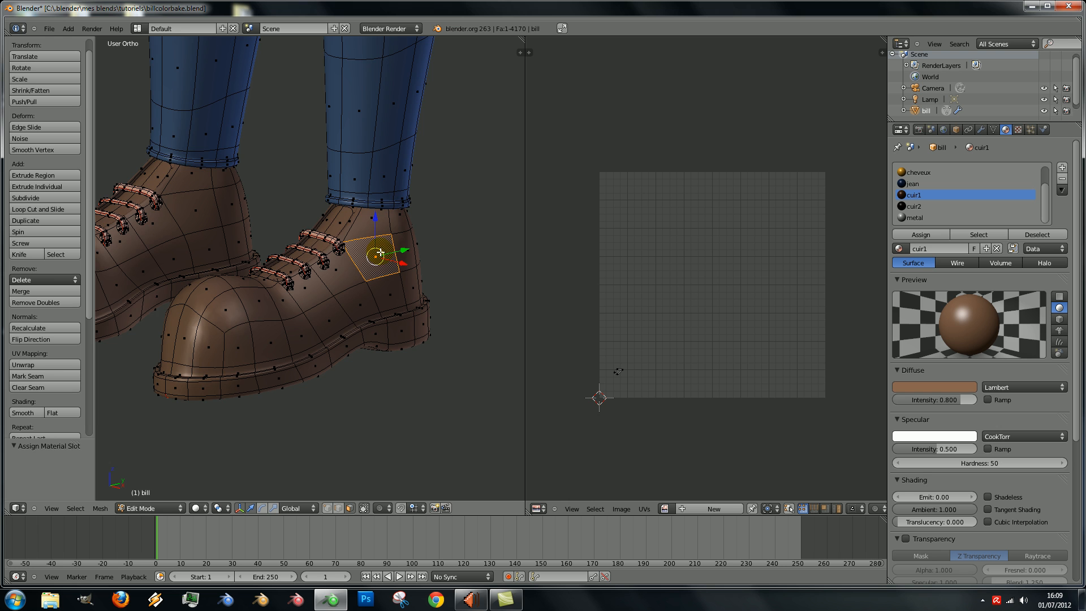
scroll(380, 252, "down", 3)
scroll(378, 272, "up", 6)
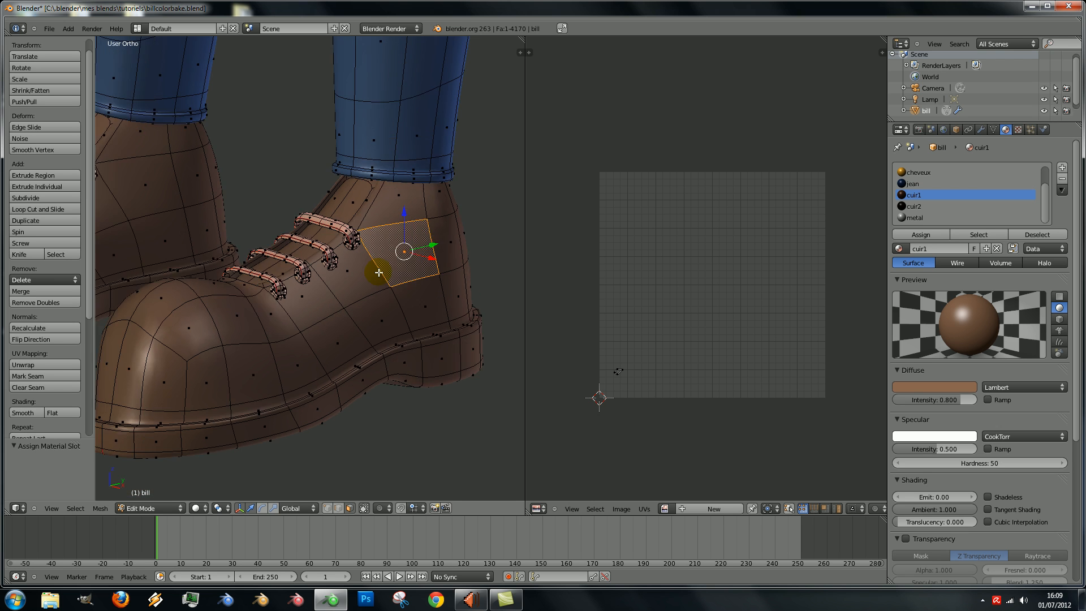
scroll(379, 272, "down", 4)
scroll(373, 265, "up", 5)
key("l")
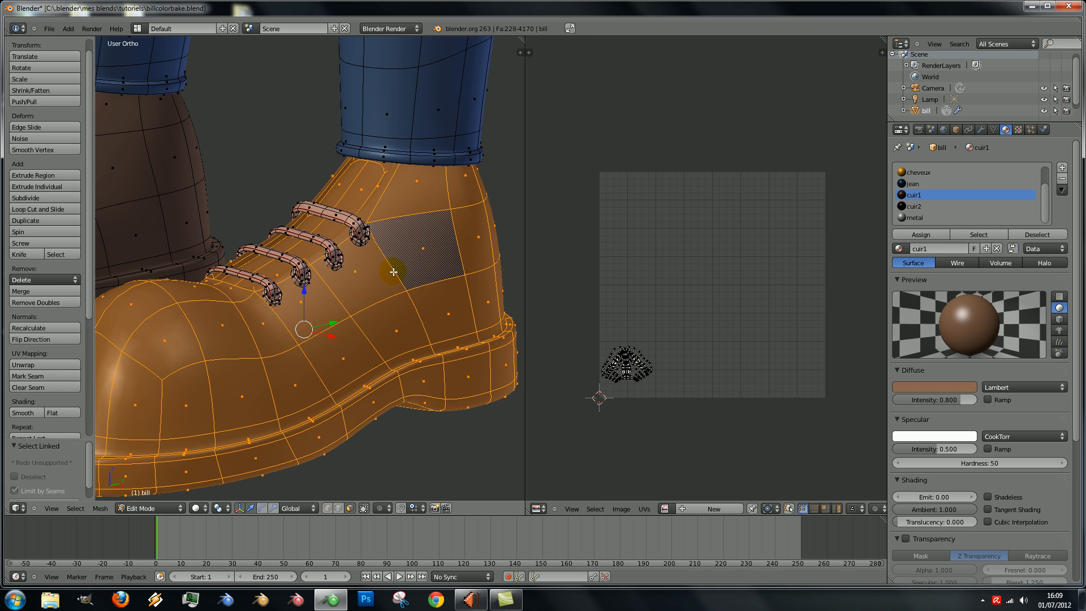
scroll(230, 293, "down", 3)
key("l")
scroll(226, 237, "down", 2)
scroll(230, 229, "up", 2)
key("h")
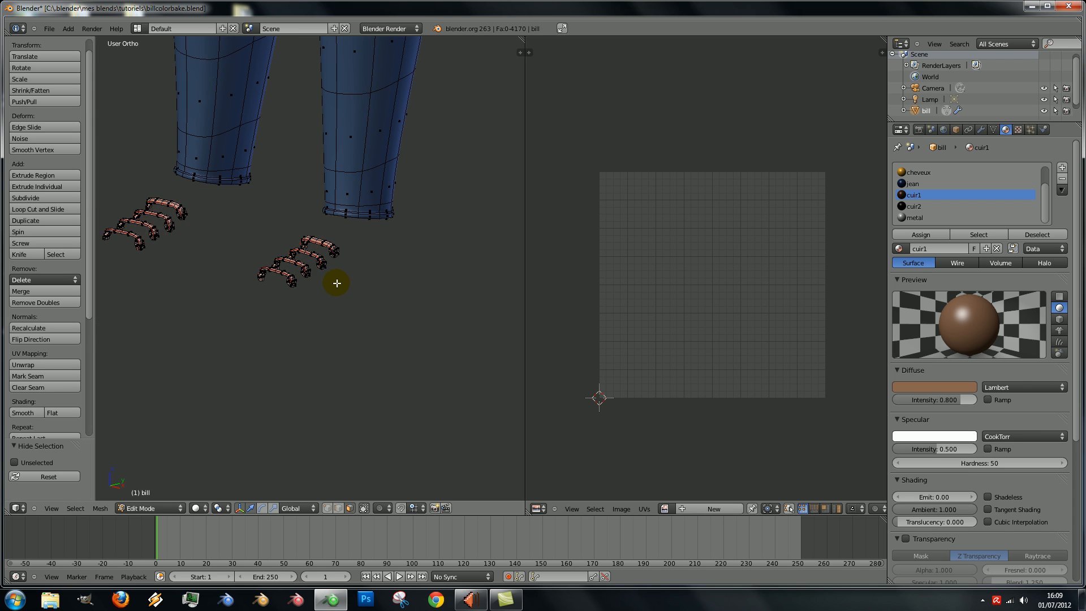
Select the four lace strips of the nearer shoe, leaving out the eyelet rings
scroll(308, 266, "up", 4)
scroll(339, 287, "down", 3)
middle_click_drag(332, 286, 424, 286, "shift")
scroll(412, 296, "up", 3)
right_click(360, 275)
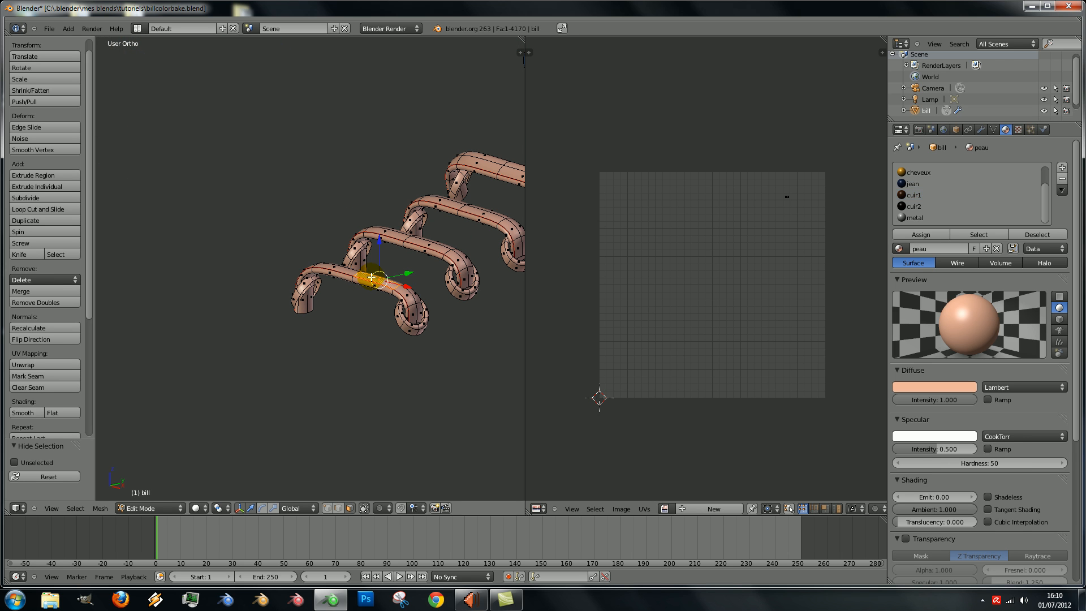
key("l")
key("l")
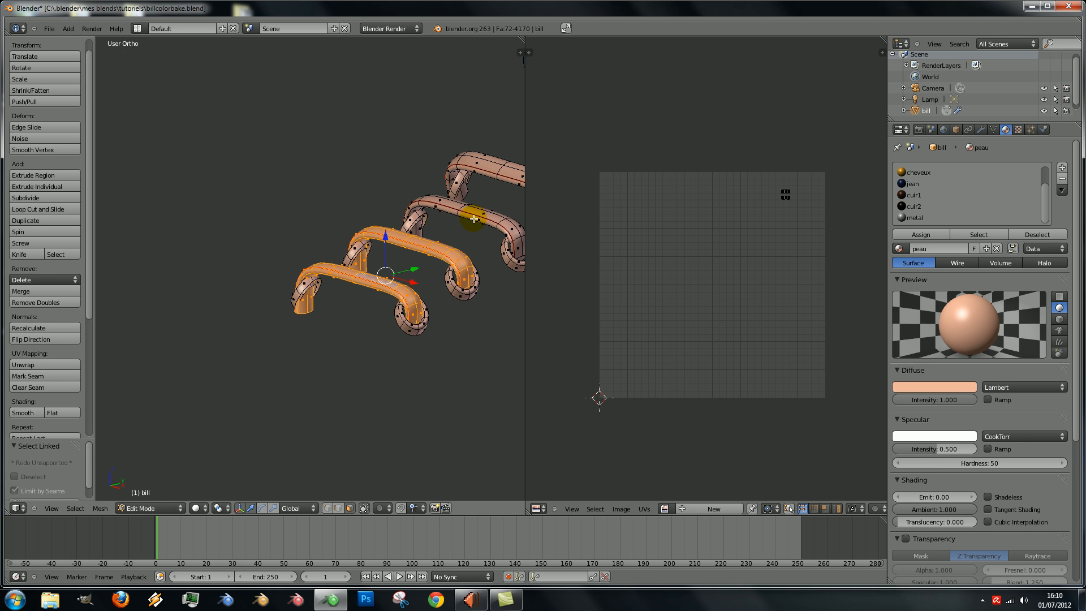
key("l")
key("l")
Add the four lace strips of the other shoe to the selection
scroll(245, 201, "down", 3)
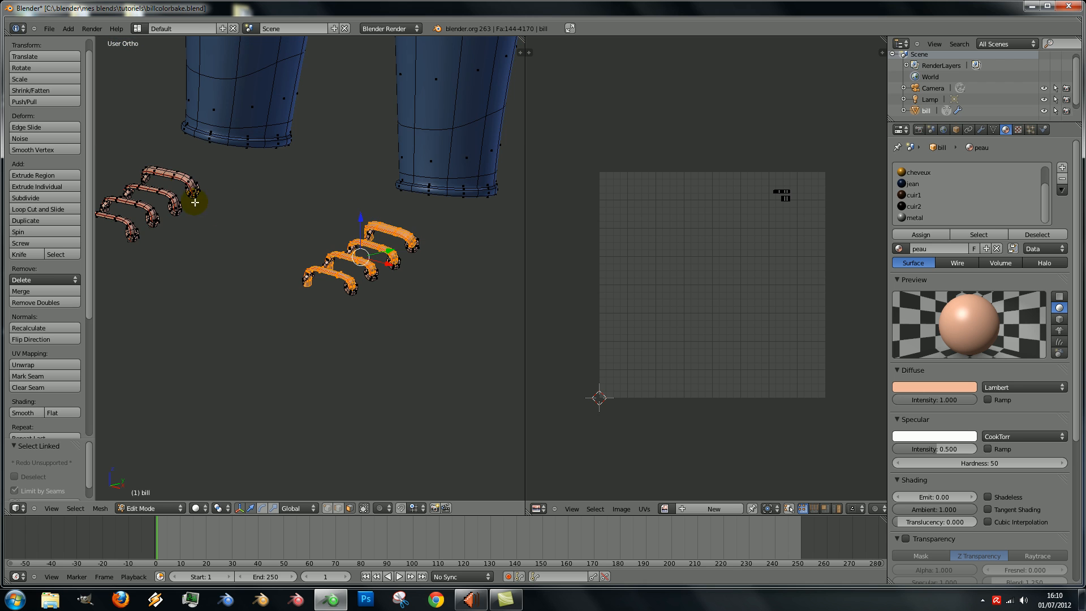
key("l")
key("l")
key("l")
key("l")
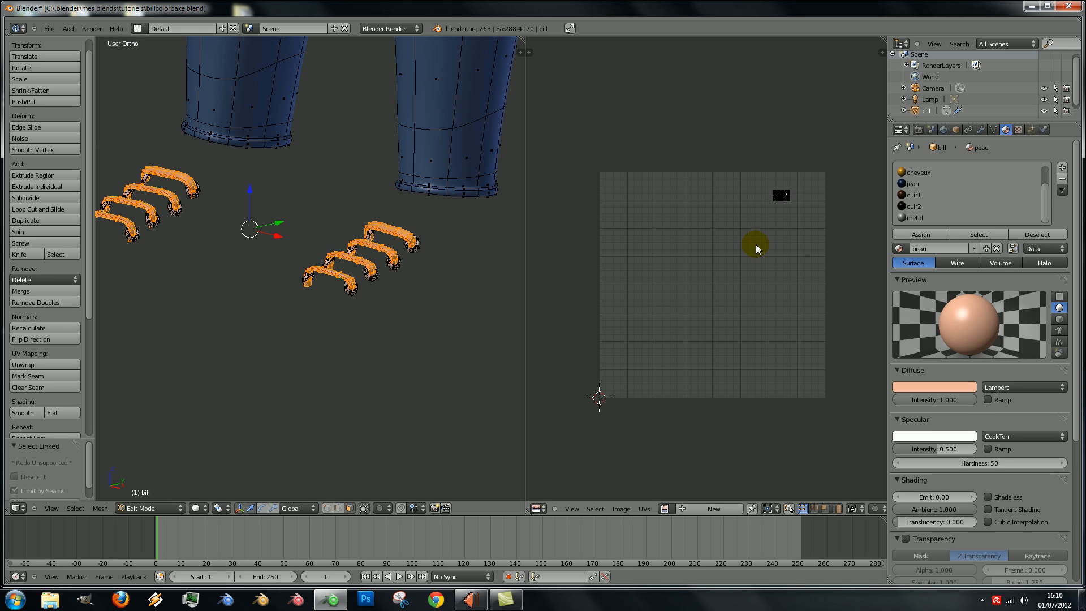
Assign the cuir2 material to the selected lace strips of both shoes
scroll(941, 229, "down", 1)
left_click(911, 185)
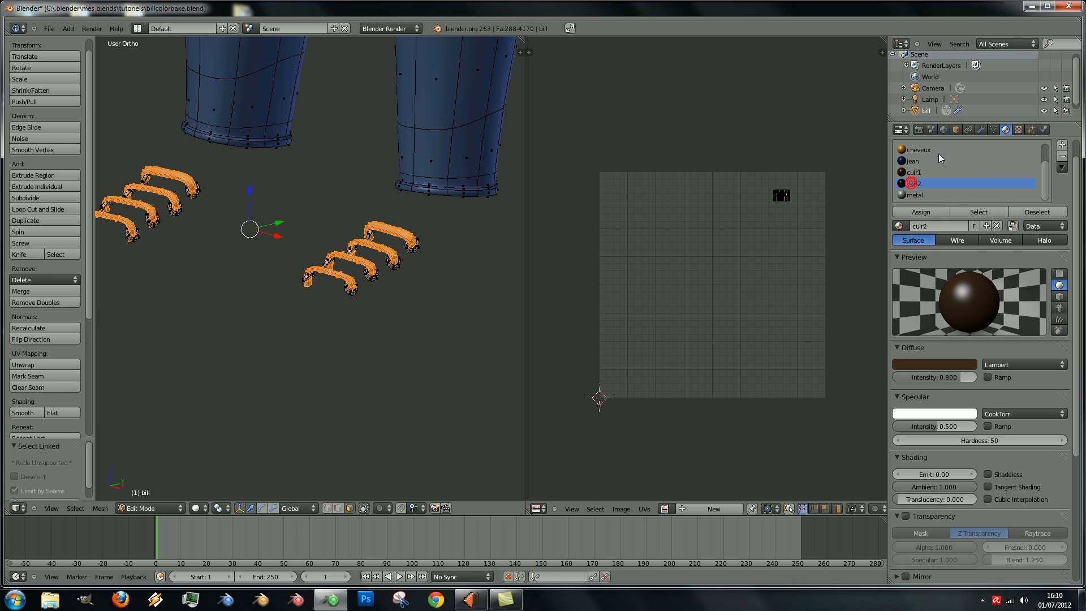
left_click(927, 211)
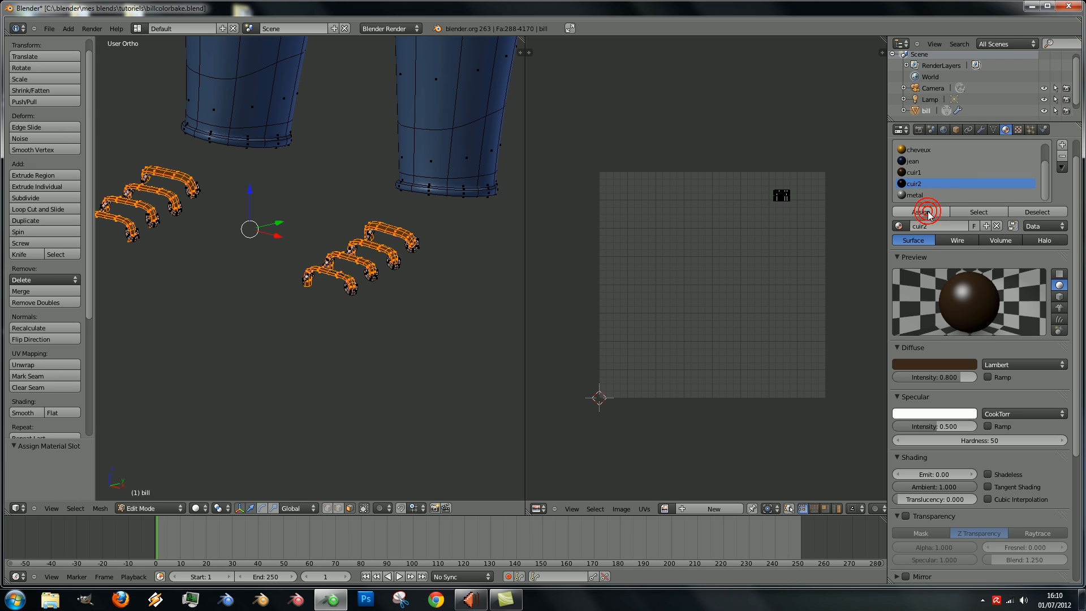
Select all eight eyelet rings of the nearer shoe as linked faces, without the laces
scroll(181, 296, "up", 5)
middle_click_drag(382, 329, 272, 284, "shift")
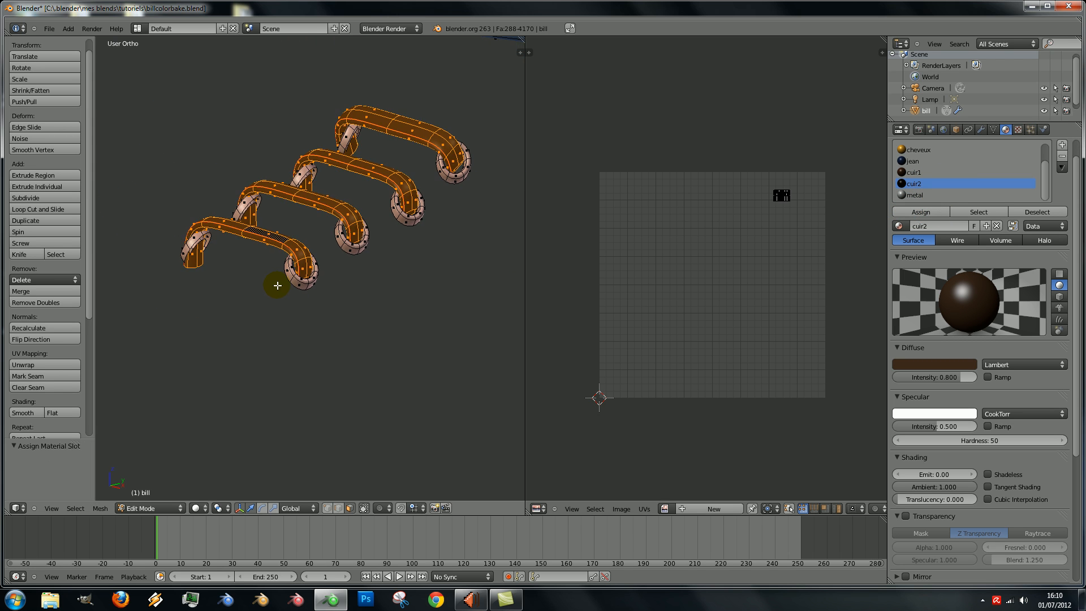
right_click(310, 286)
key("l")
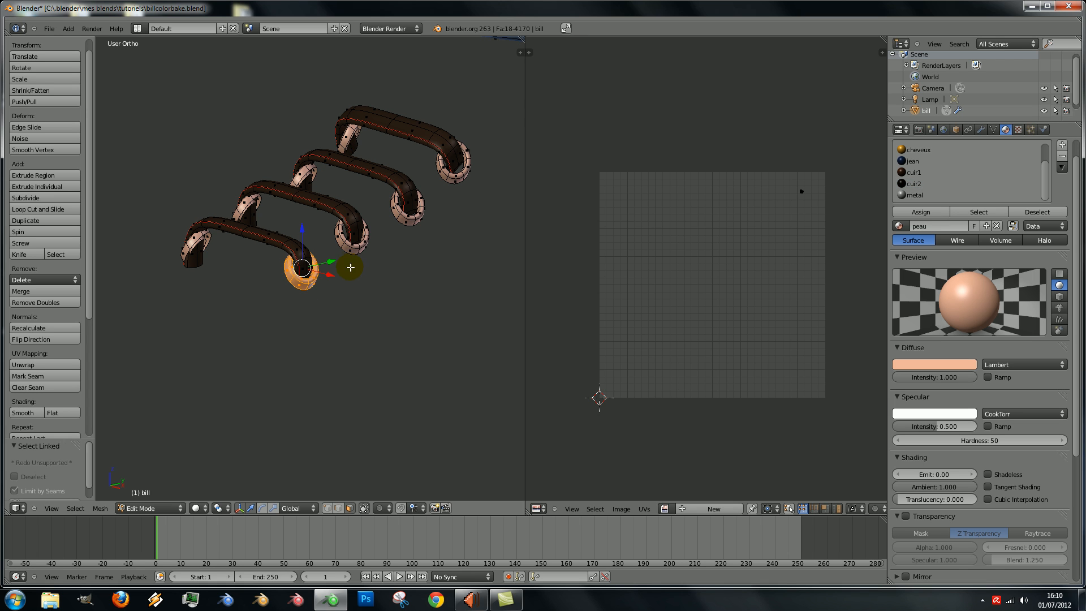
key("l")
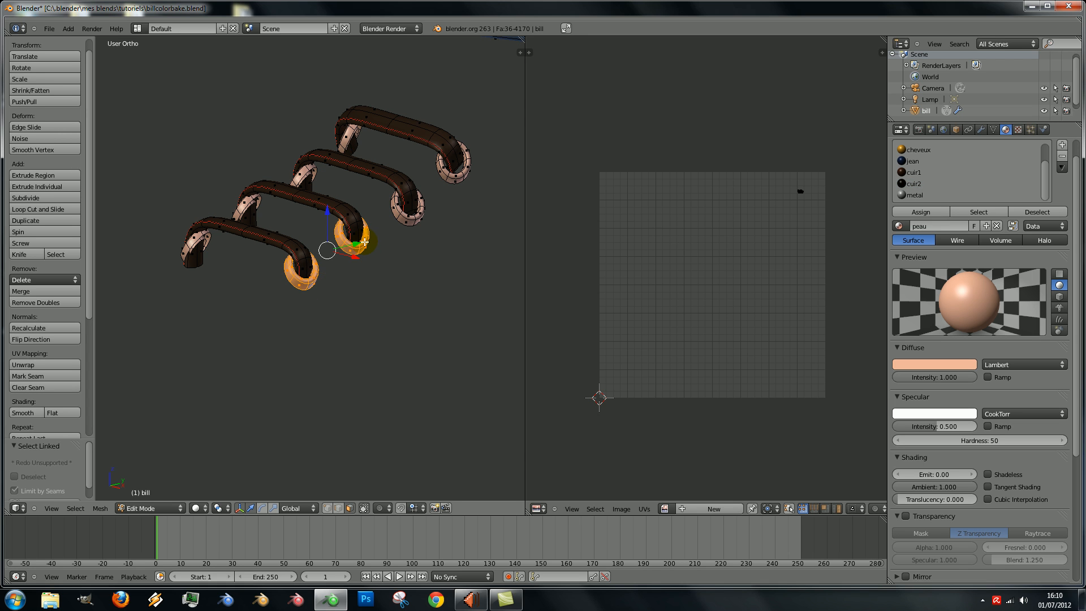
key("l")
key("l")
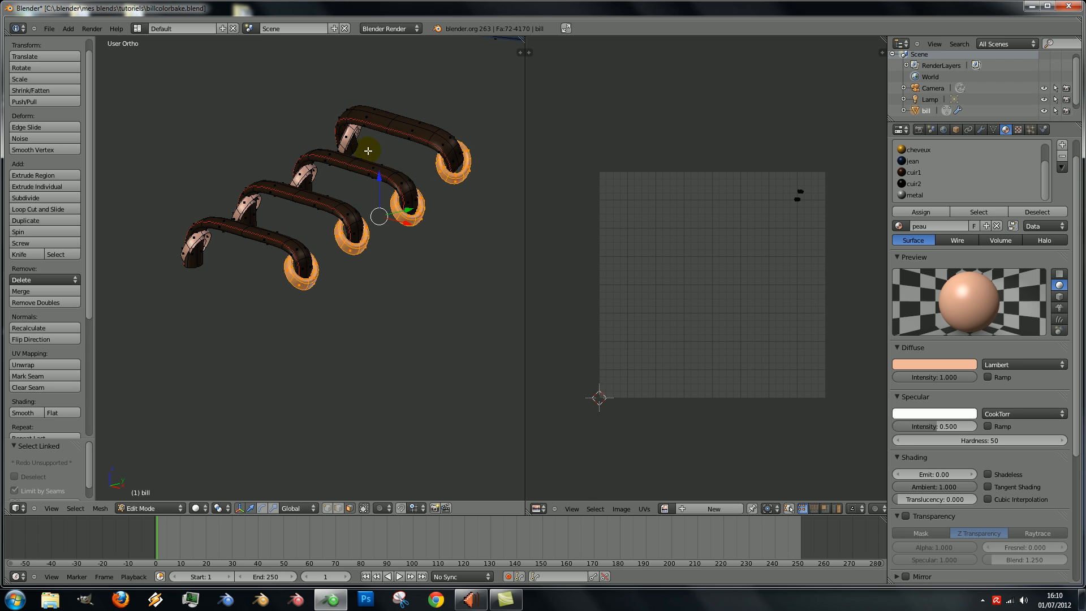
key("l")
key("l")
key("l")
key("l")
Add the eight eyelet rings of the other shoe to the selection
scroll(170, 237, "down", 4)
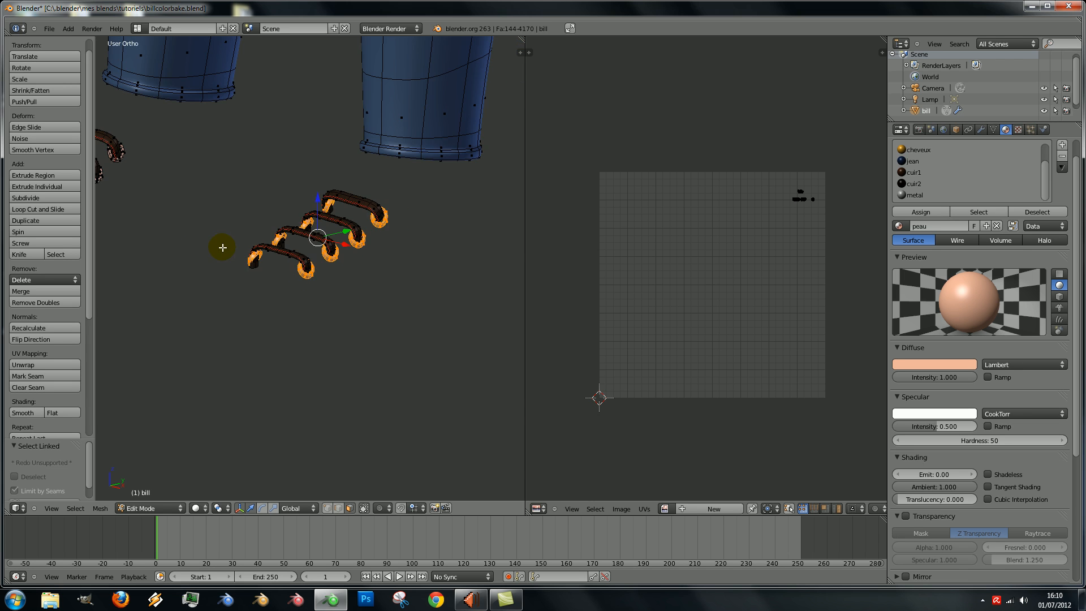
scroll(430, 280, "up", 6)
middle_click_drag(416, 276, 264, 322, "shift")
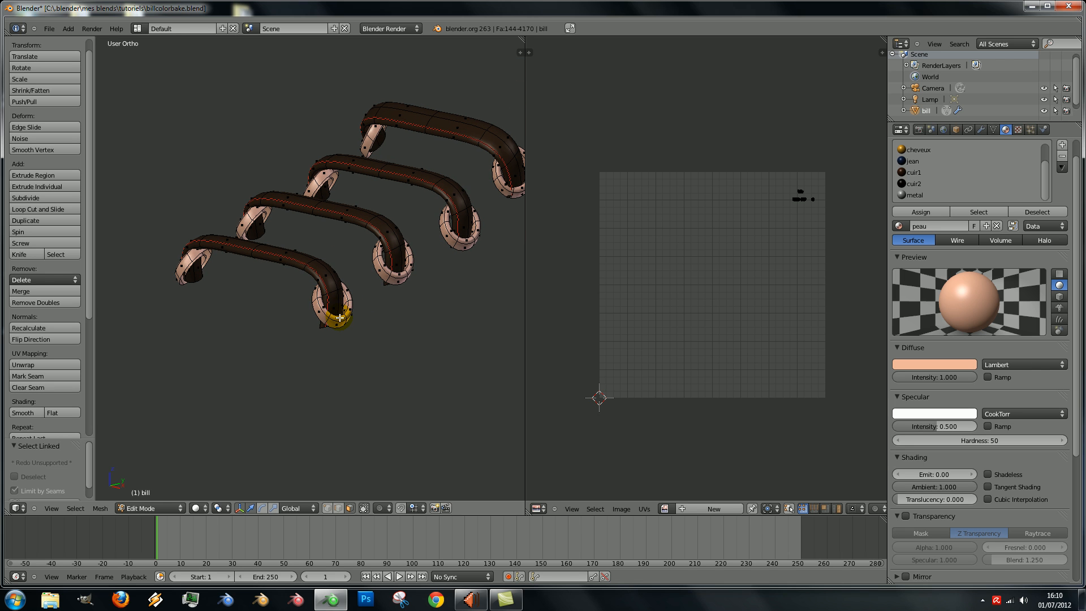
key("l")
key("l")
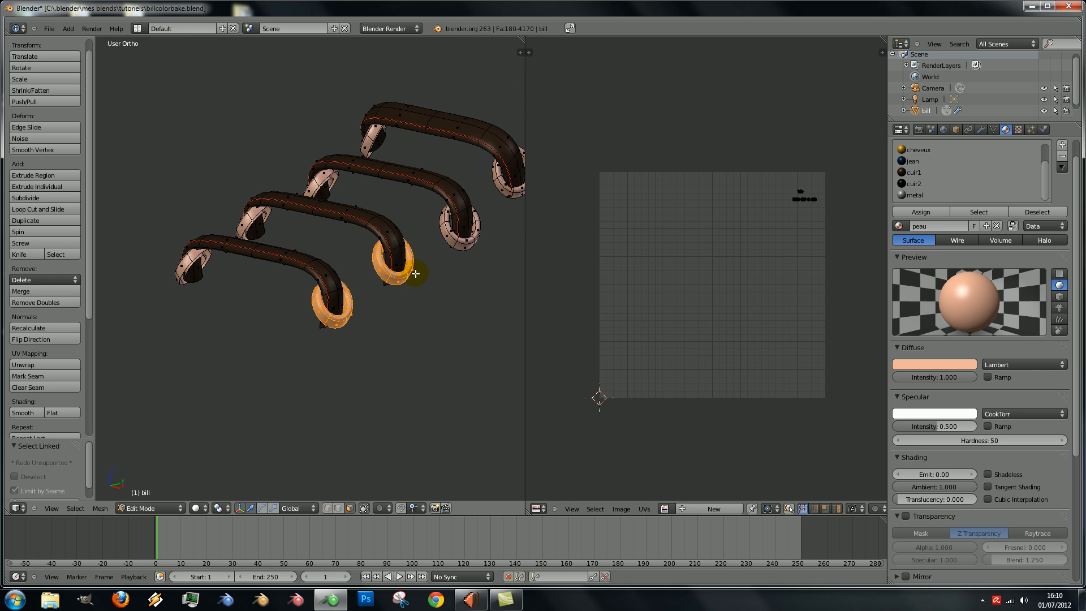
key("l")
scroll(462, 246, "down", 3)
key("l")
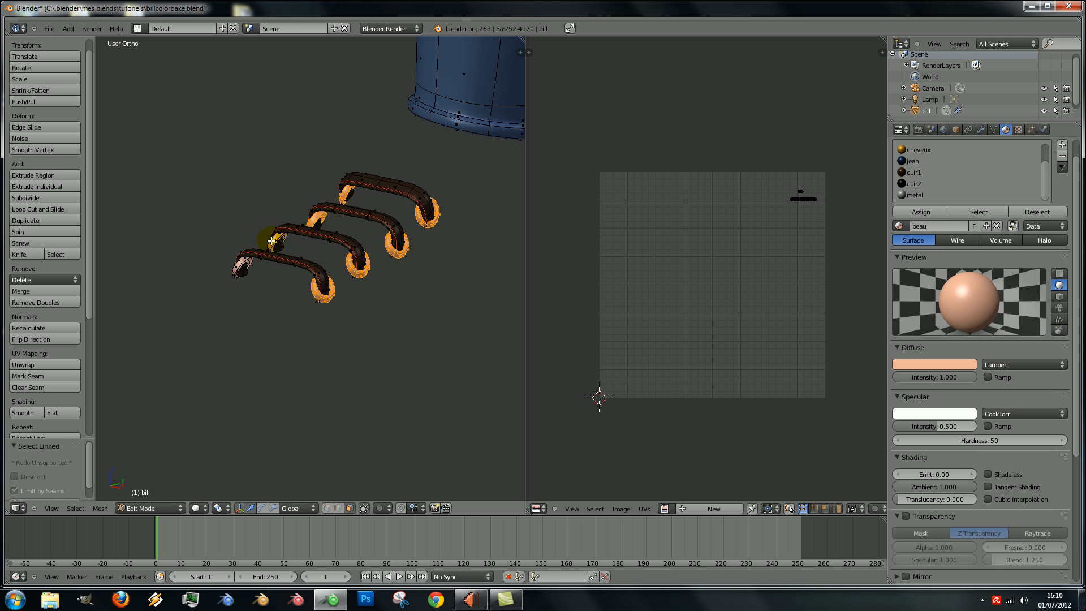
key("l")
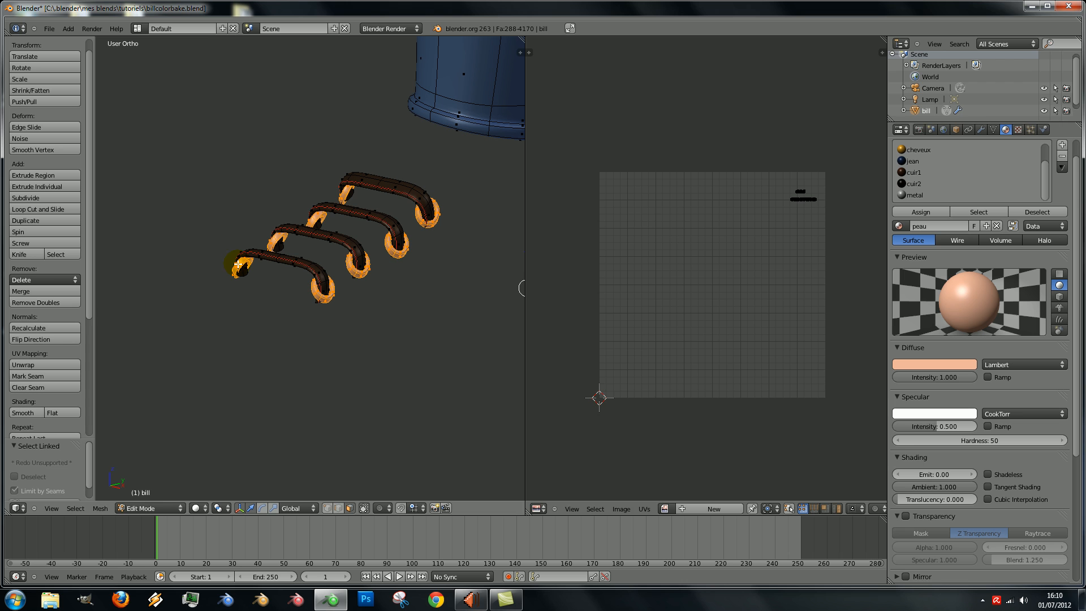
Assign the metal material to the selected eyelet rings and reveal the hidden shoes
left_click(913, 194)
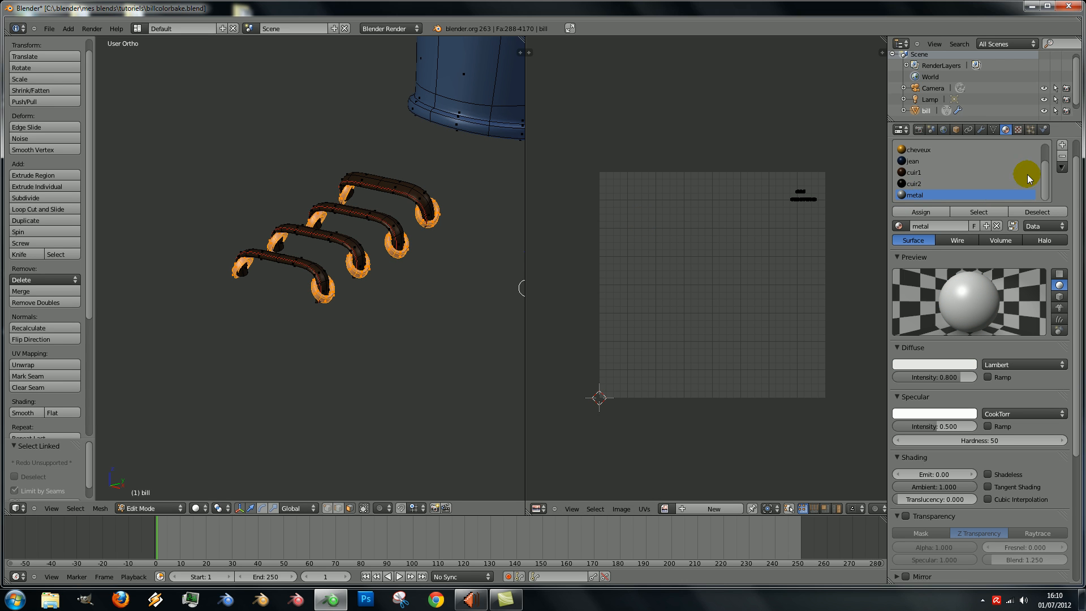
left_click(922, 211)
scroll(407, 302, "down", 5)
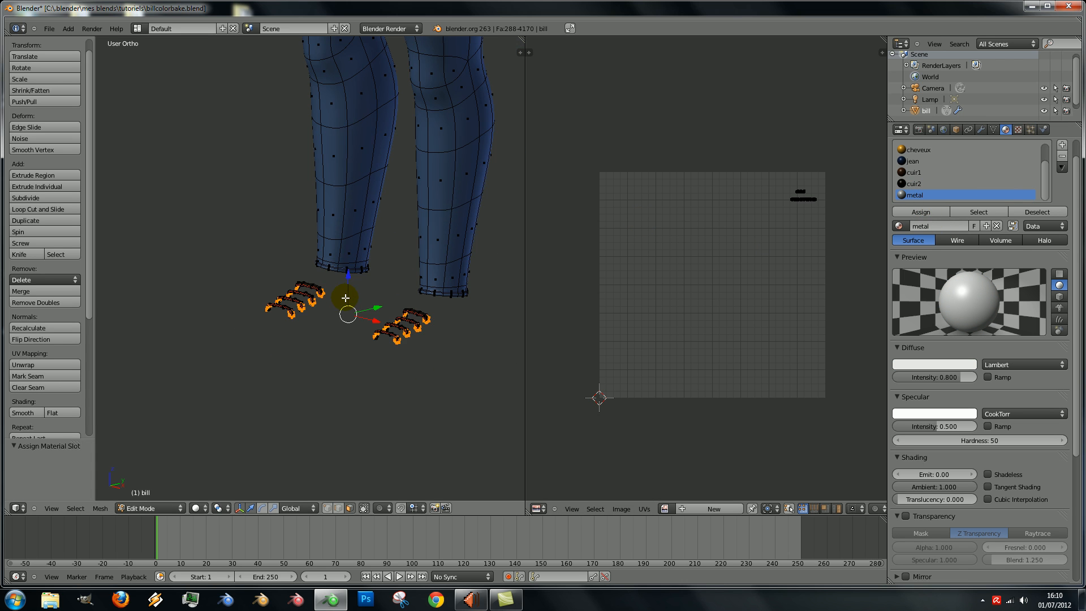
key("alt+h")
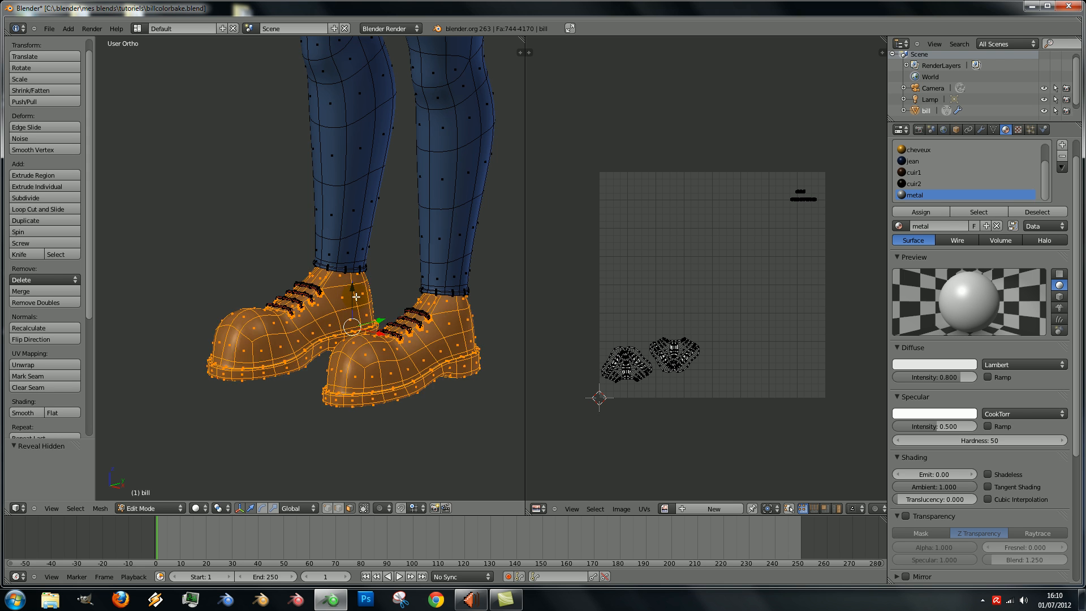
Select the narrow face loop running around the bottom edge of the sole on both shoes
scroll(351, 305, "down", 3)
scroll(339, 294, "up", 4)
scroll(362, 272, "up", 6)
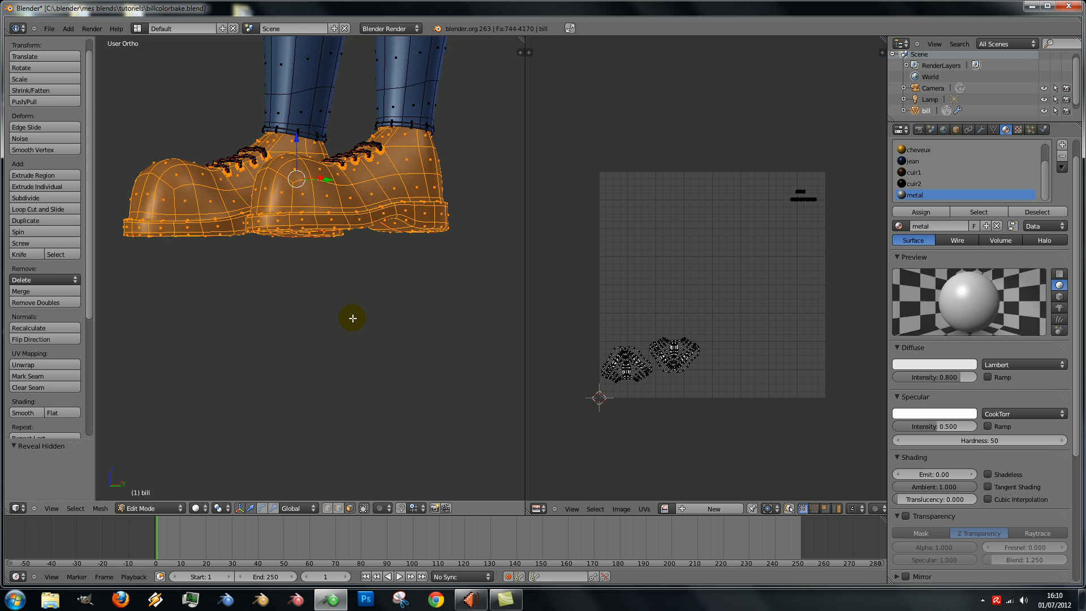
middle_click_drag(383, 207, 383, 195)
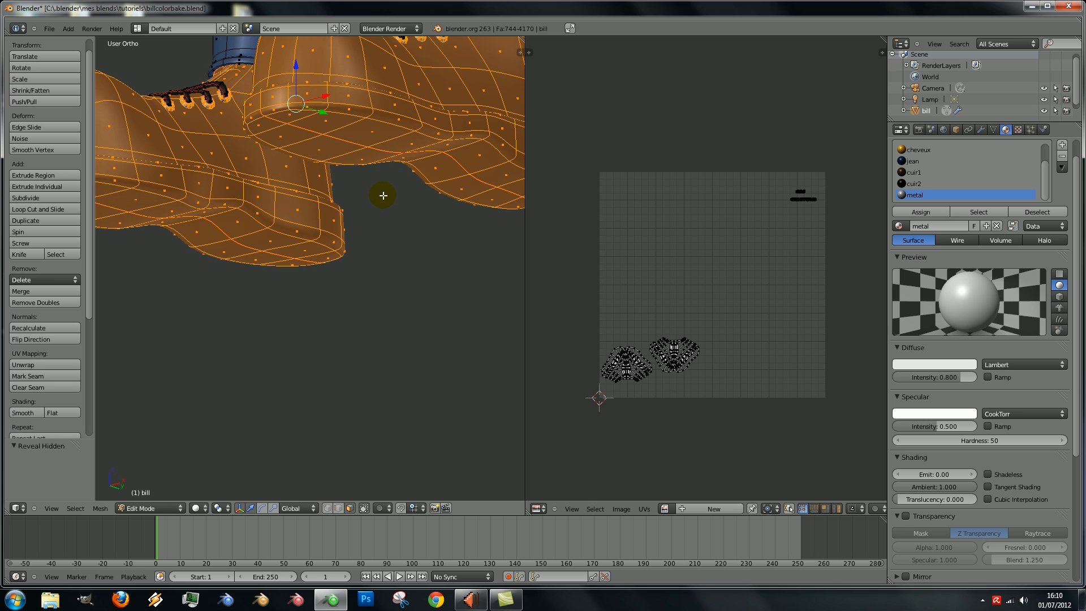
right_click(327, 108, "alt")
scroll(390, 138, "down", 3)
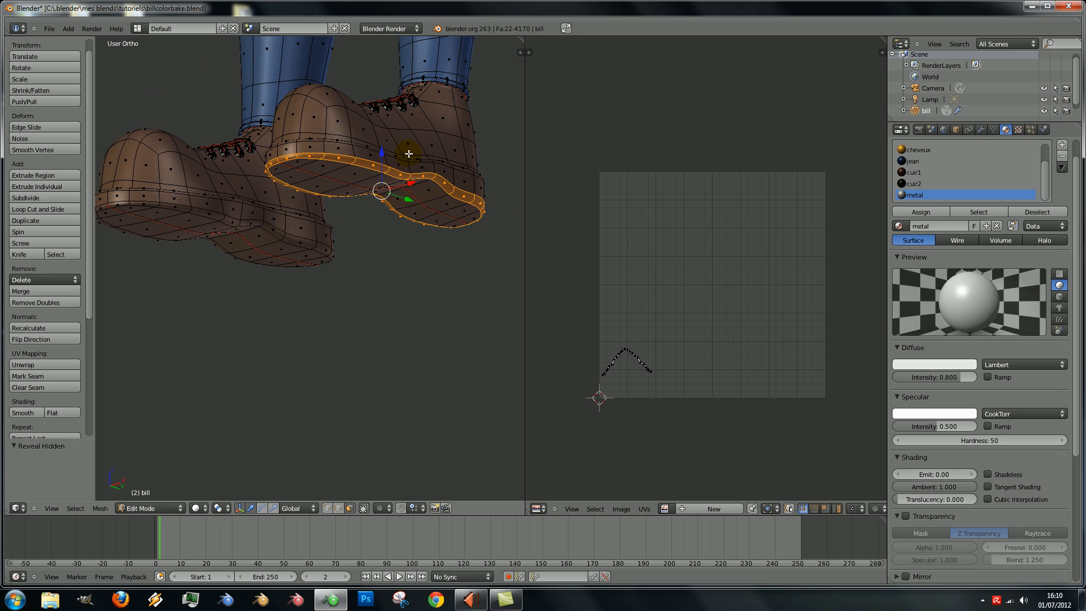
right_click(171, 195, "alt+shift")
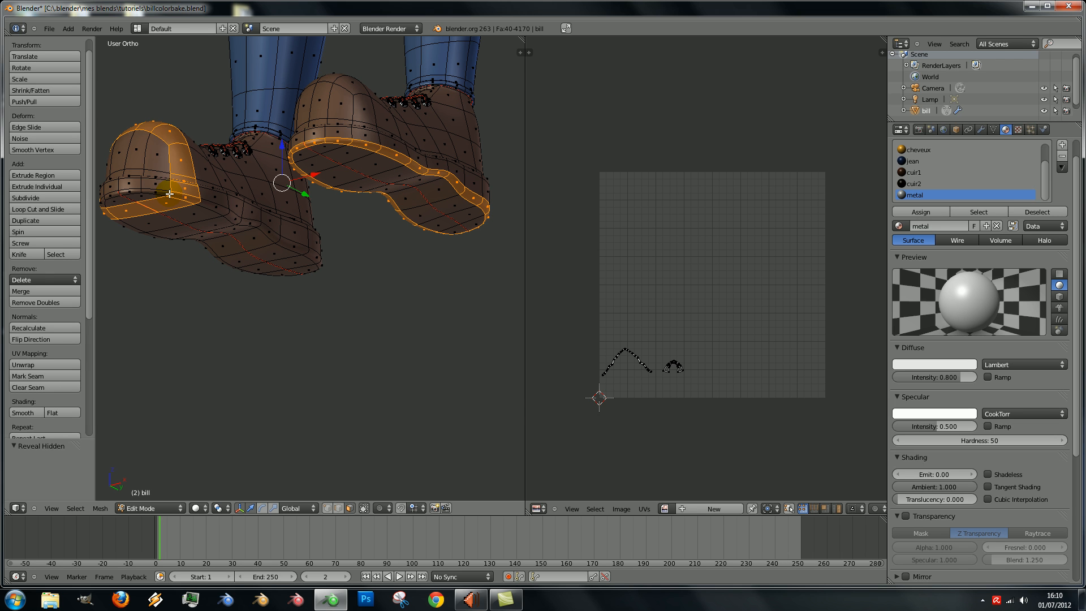
right_click(170, 194, "alt+shift")
right_click(168, 194, "alt+shift")
middle_click_drag(168, 194, 256, 225)
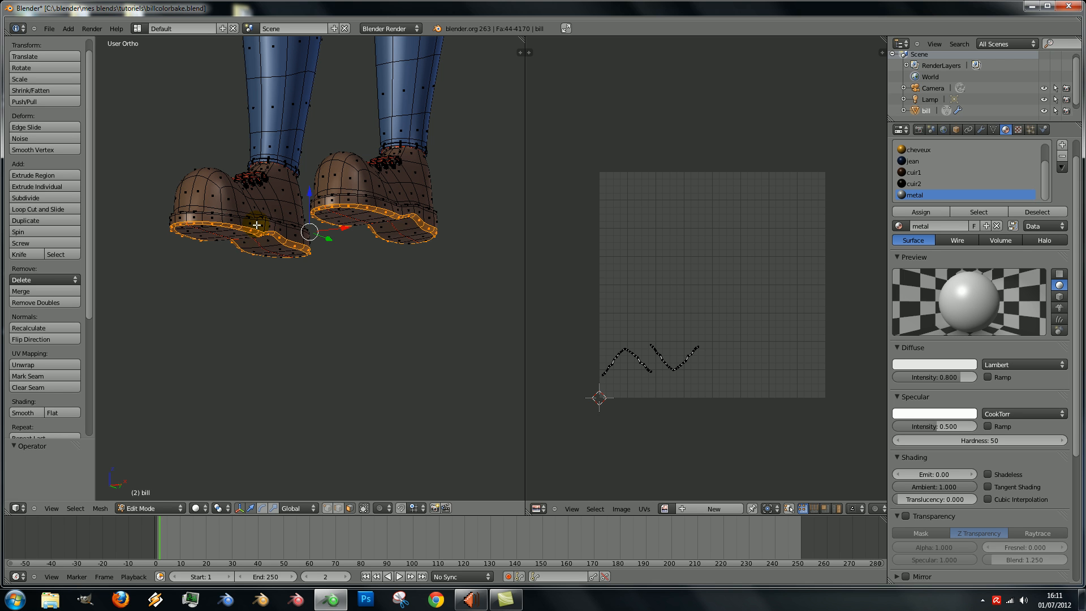
Grow the selection until it covers the complete soles of both shoes and assign the cuir2 material to them
key("ctrl+KP_Add")
key("ctrl+KP_Add")
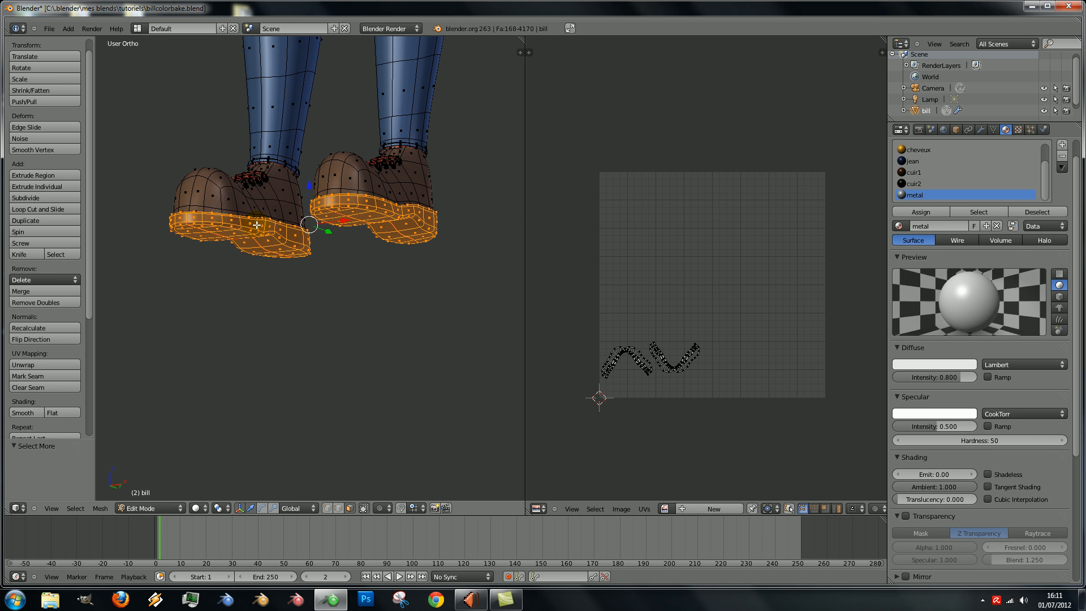
scroll(268, 205, "up", 8)
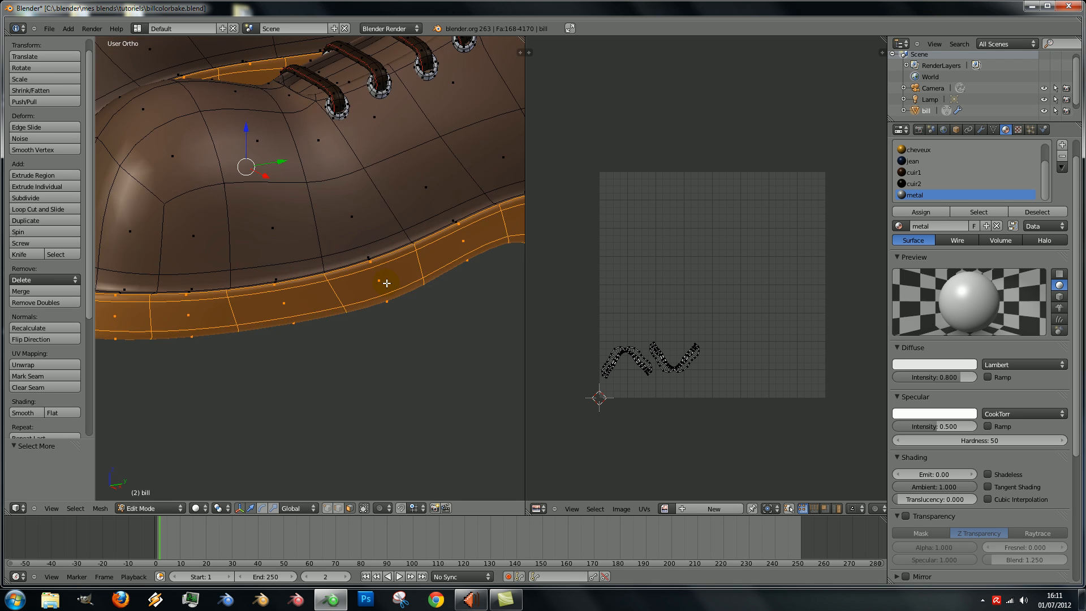
key("ctrl+KP_Add")
left_click(926, 182)
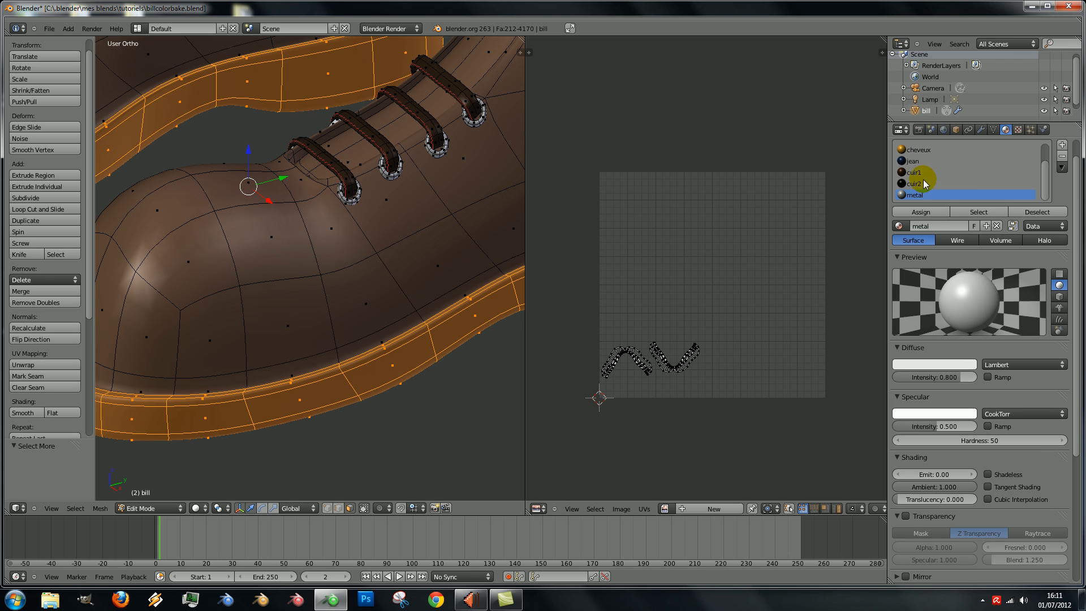
scroll(230, 247, "down", 6)
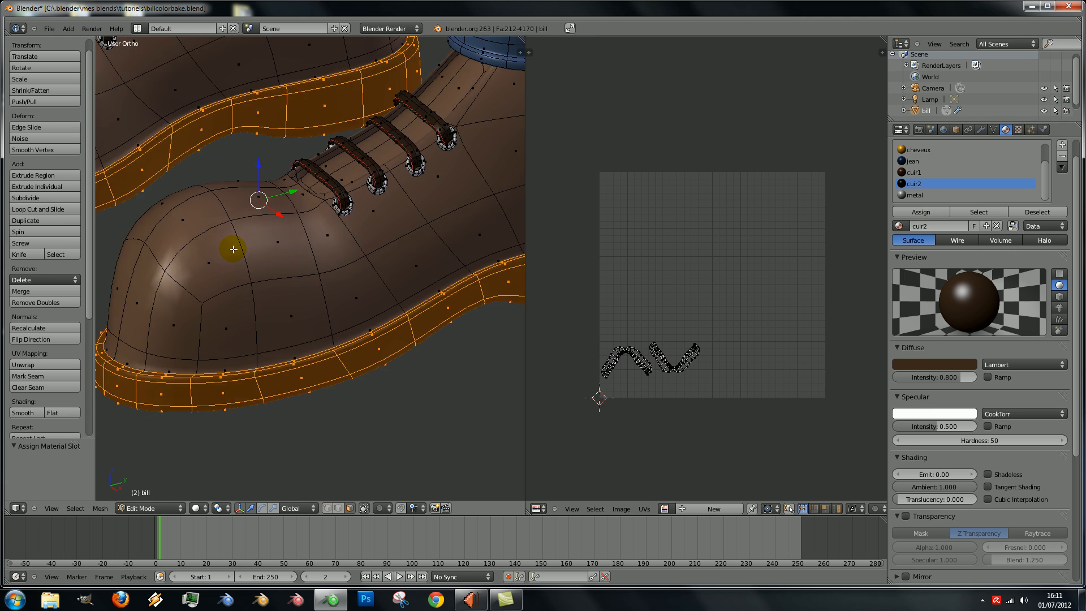
Examine the character's materials and the belt in Object Mode, and return to Edit Mode
key("Tab")
scroll(338, 259, "down", 2)
scroll(324, 257, "down", 4)
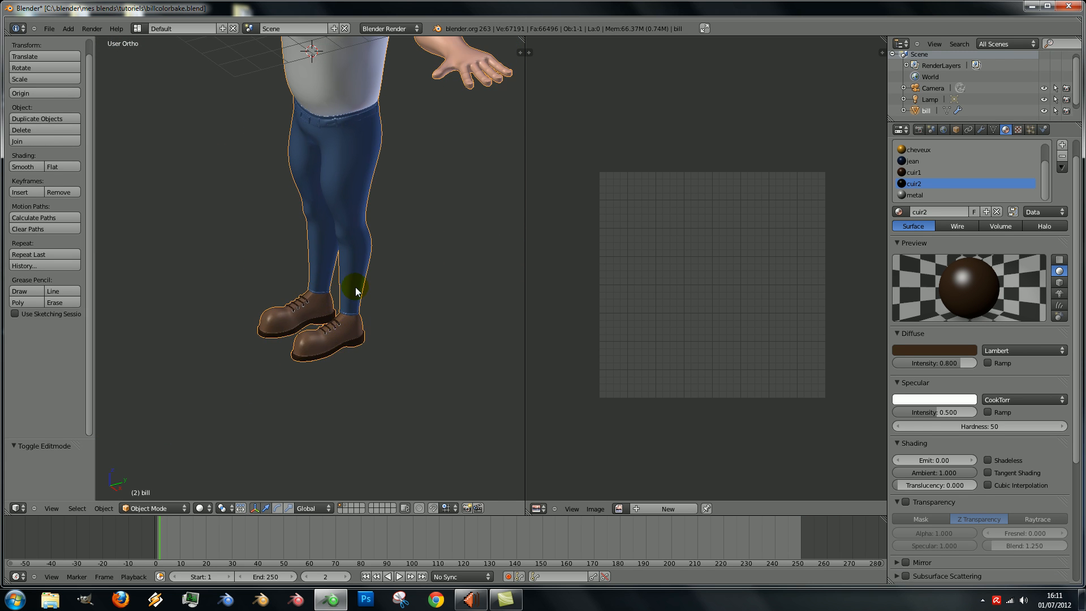
scroll(338, 302, "up", 7)
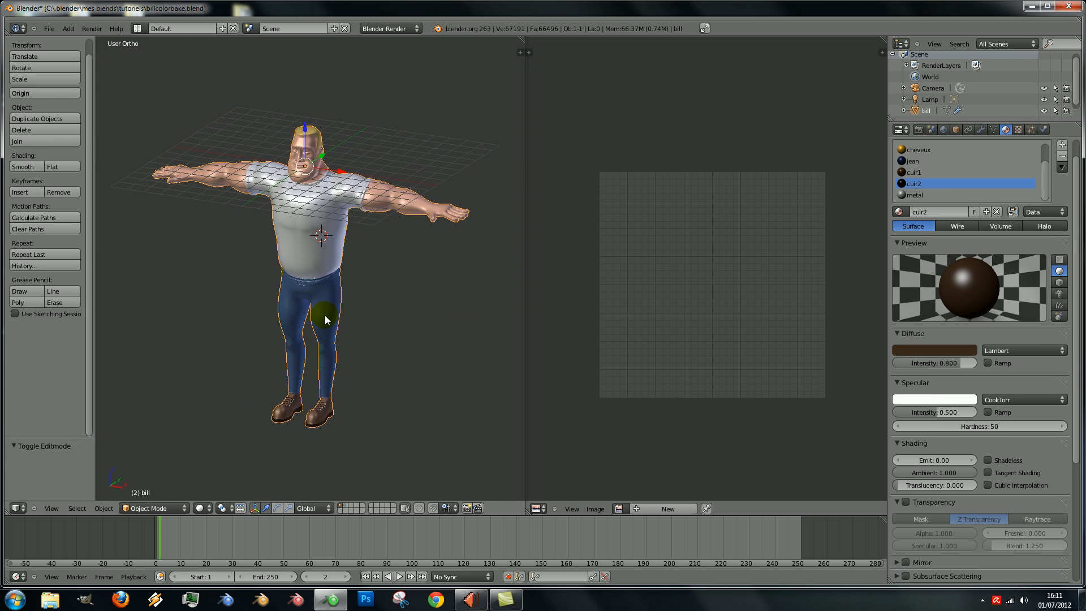
middle_click_drag(378, 293, 326, 265, "shift")
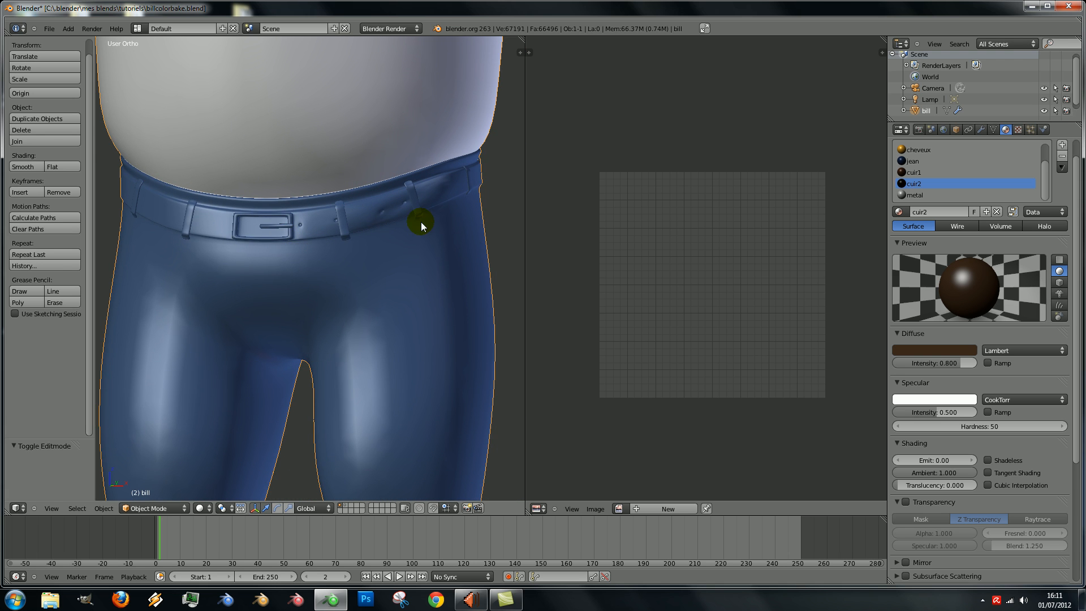
scroll(418, 224, "down", 1)
key("Tab")
Try to select the belt by its linked faces and check which parts are included
scroll(350, 235, "up", 4)
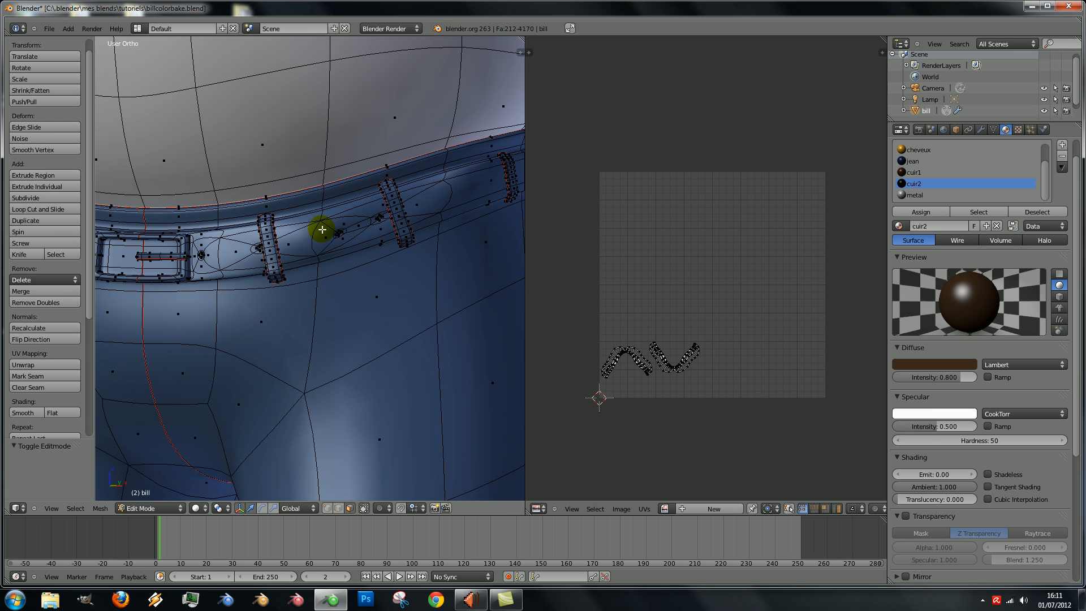
key("l")
scroll(347, 235, "down", 4)
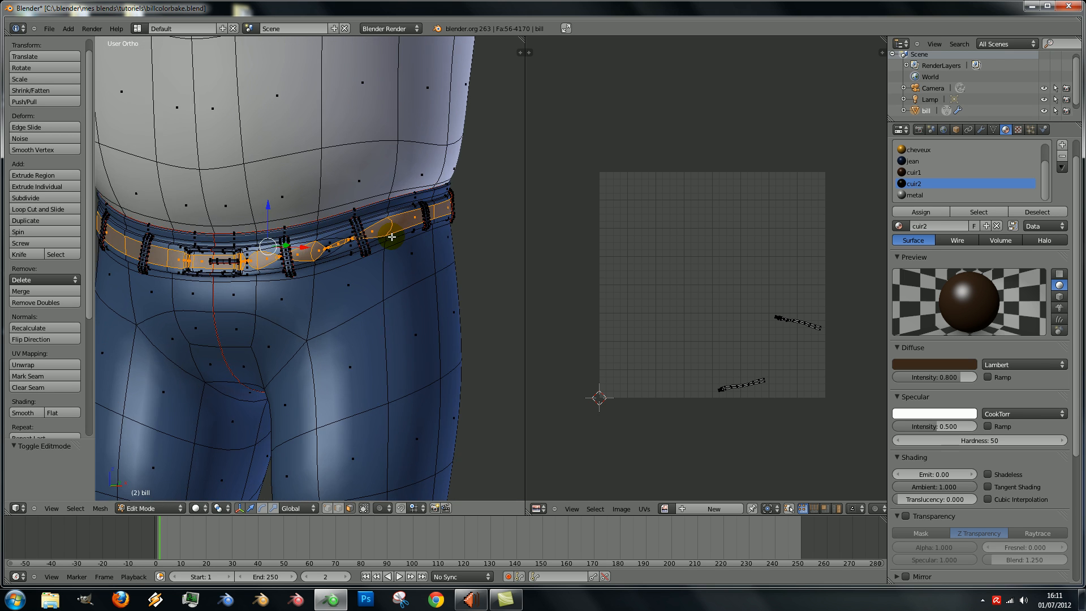
scroll(392, 237, "up", 4)
scroll(359, 221, "up", 2)
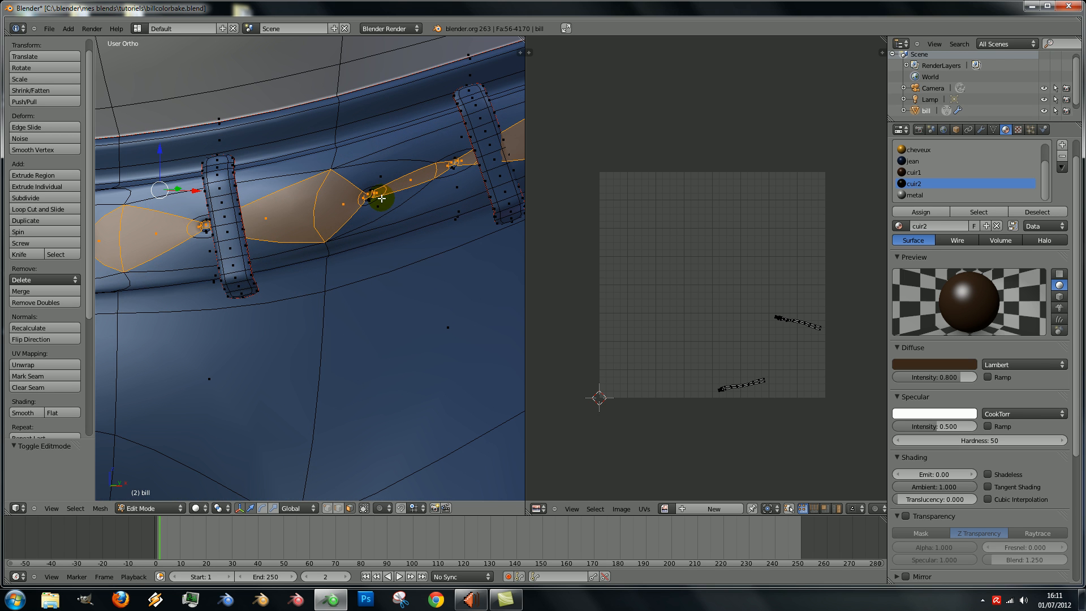
scroll(388, 194, "down", 3)
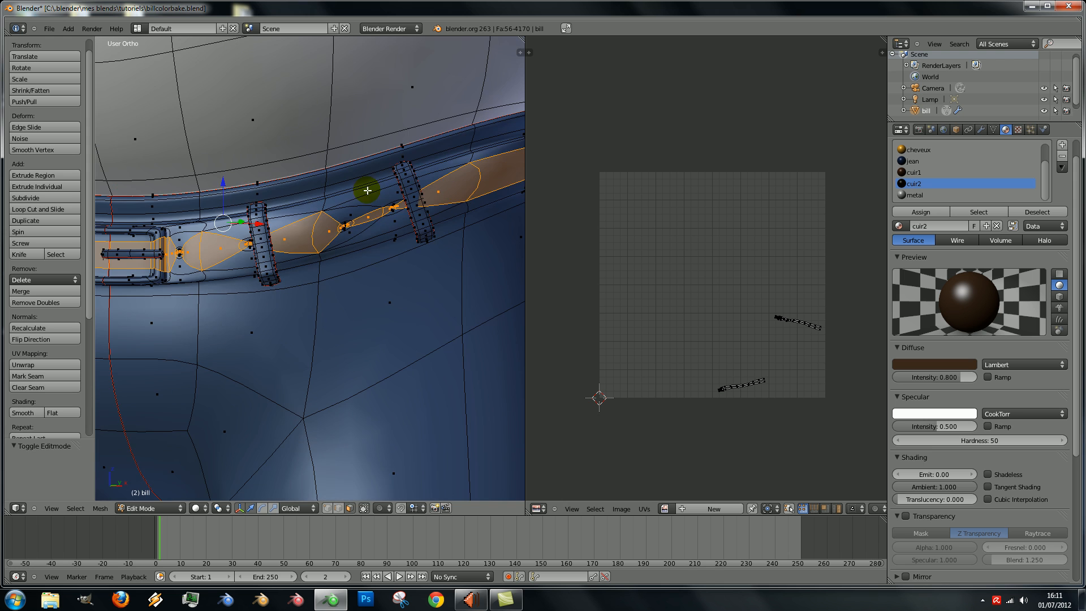
scroll(315, 240, "down", 2)
scroll(319, 236, "up", 4)
scroll(319, 237, "down", 3)
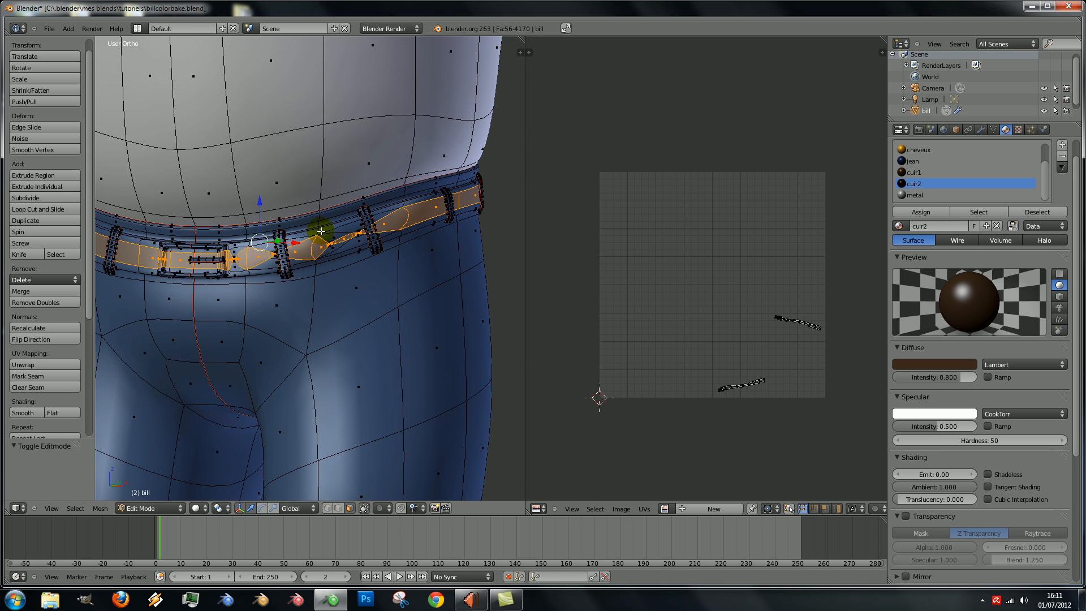
scroll(378, 245, "up", 1)
mouse_move(346, 241)
middle_mouse_down()
mouse_move(359, 229)
mouse_move(366, 269)
mouse_move(339, 236)
middle_mouse_up()
scroll(369, 243, "up", 3)
scroll(368, 244, "down", 3)
Select the face loops along the lower and upper edges of the belt and hide them
right_click(338, 237, "alt")
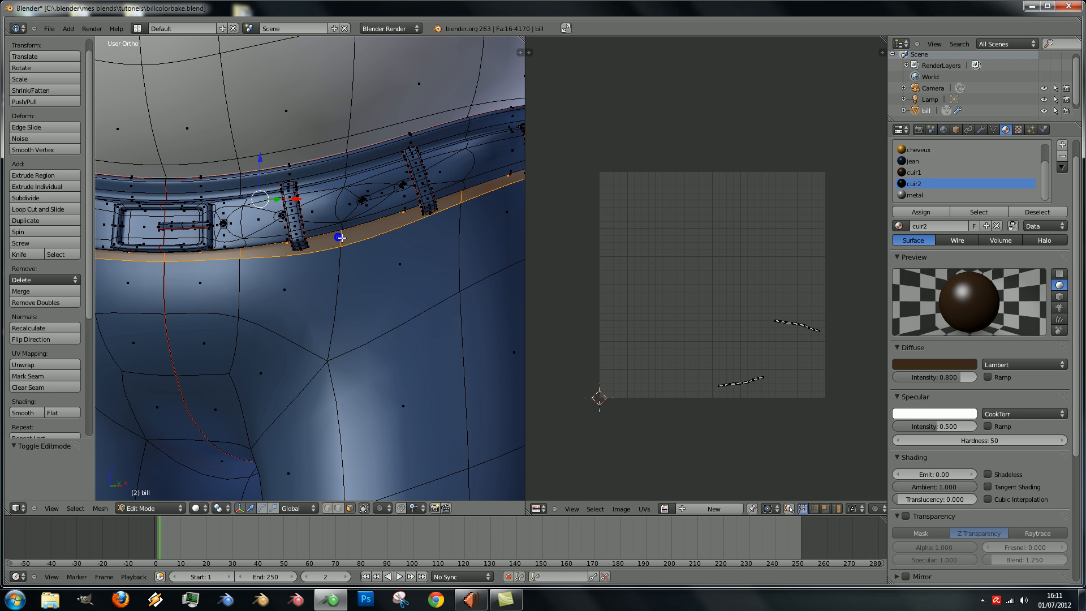
right_click(345, 171, "alt+shift")
scroll(364, 199, "down", 3)
scroll(361, 227, "up", 1)
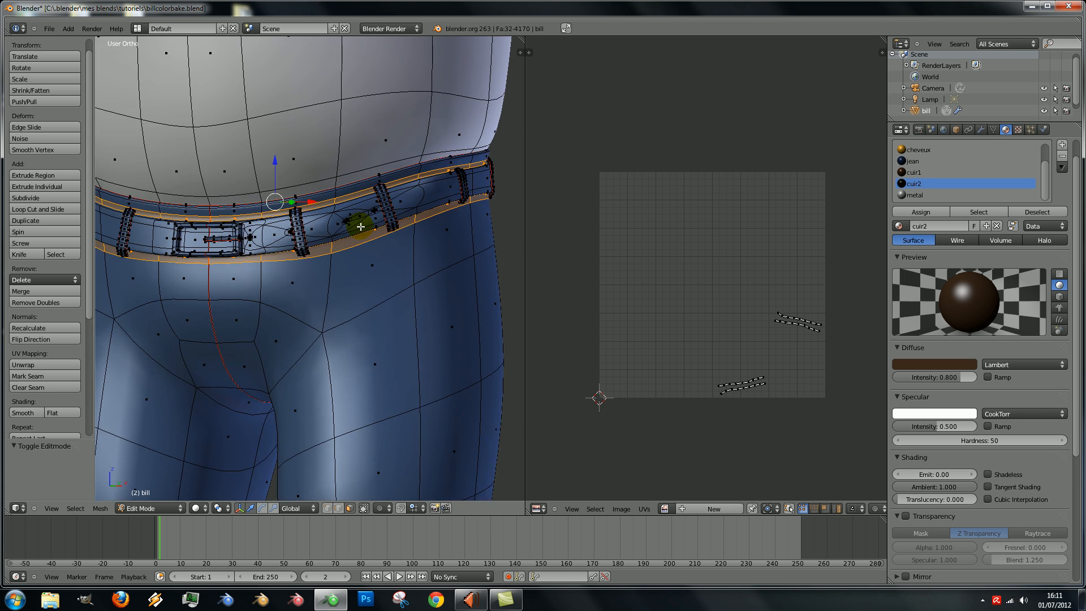
key("h")
scroll(354, 254, "down", 3)
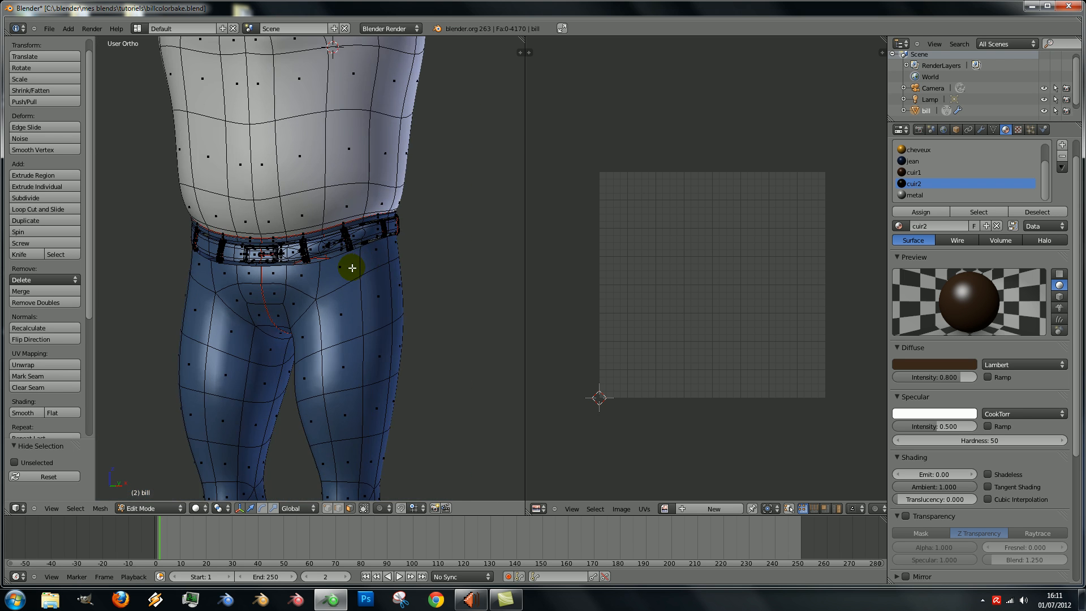
scroll(352, 266, "up", 4)
middle_click_drag(398, 264, 385, 186)
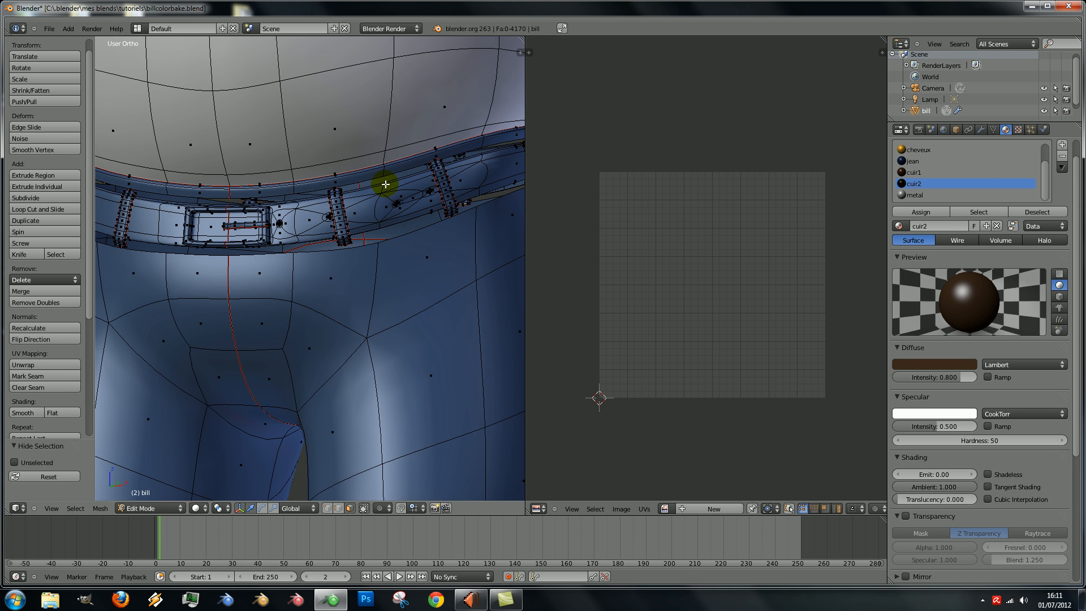
Select the belt strap with its linked faces and assign the cuir1 material to it
right_click(392, 207)
key("l")
scroll(392, 207, "down", 3)
scroll(356, 242, "up", 3)
middle_click_drag(357, 242, 294, 213)
key("l")
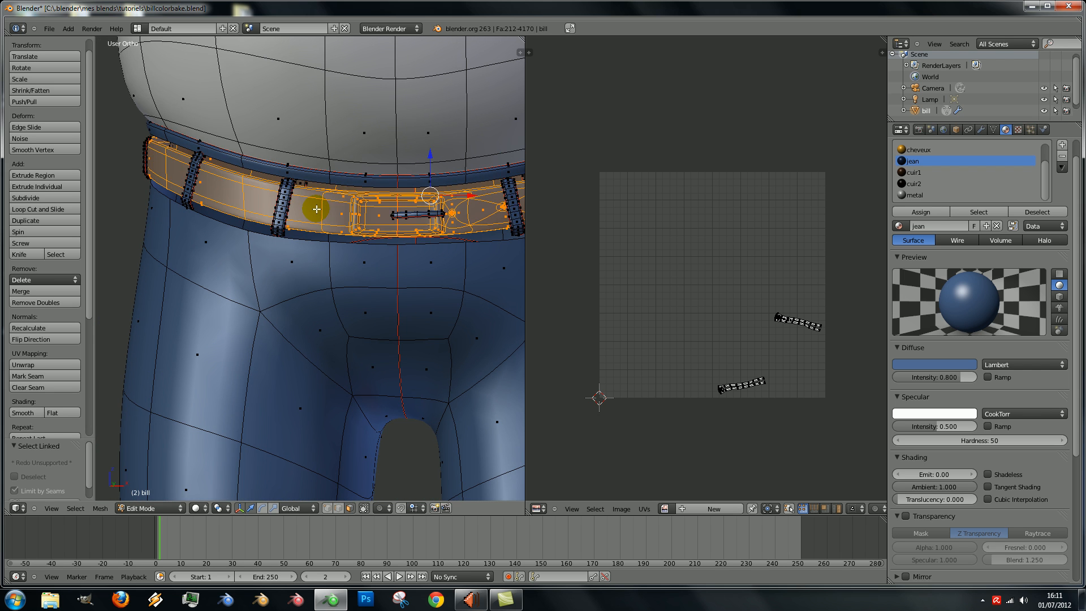
scroll(315, 211, "down", 5)
mouse_move(380, 235)
middle_mouse_down()
mouse_move(315, 269)
mouse_move(254, 264)
mouse_move(501, 253)
mouse_move(419, 262)
mouse_move(368, 245)
middle_mouse_up()
scroll(397, 251, "up", 4)
left_click(913, 172)
left_click(921, 213)
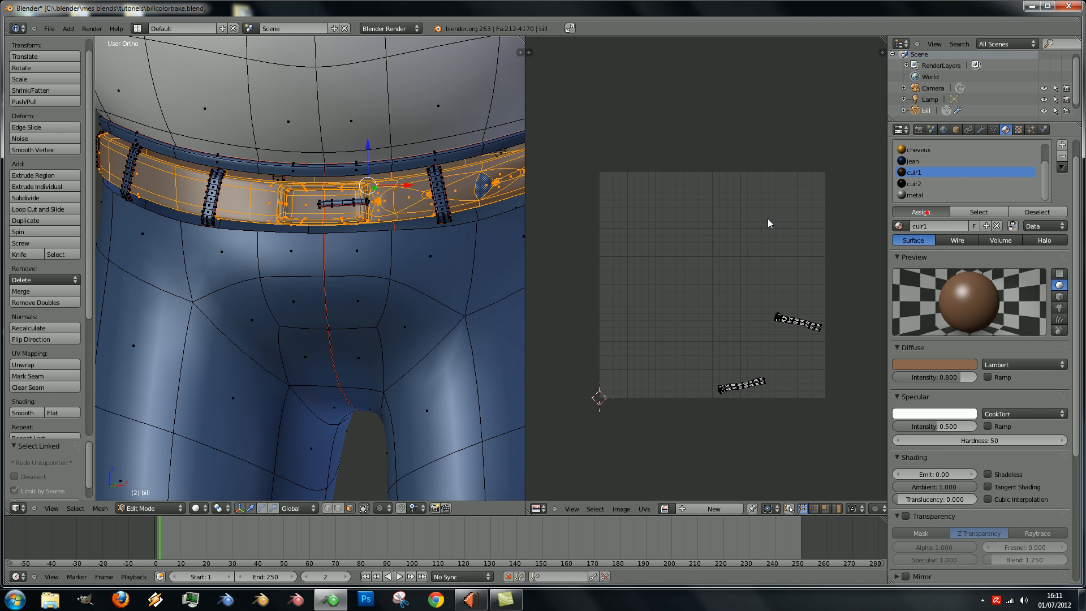
Select the linked faces of the belt buckle's prong and assign the metal material to them
scroll(350, 205, "down", 1)
scroll(348, 205, "up", 2)
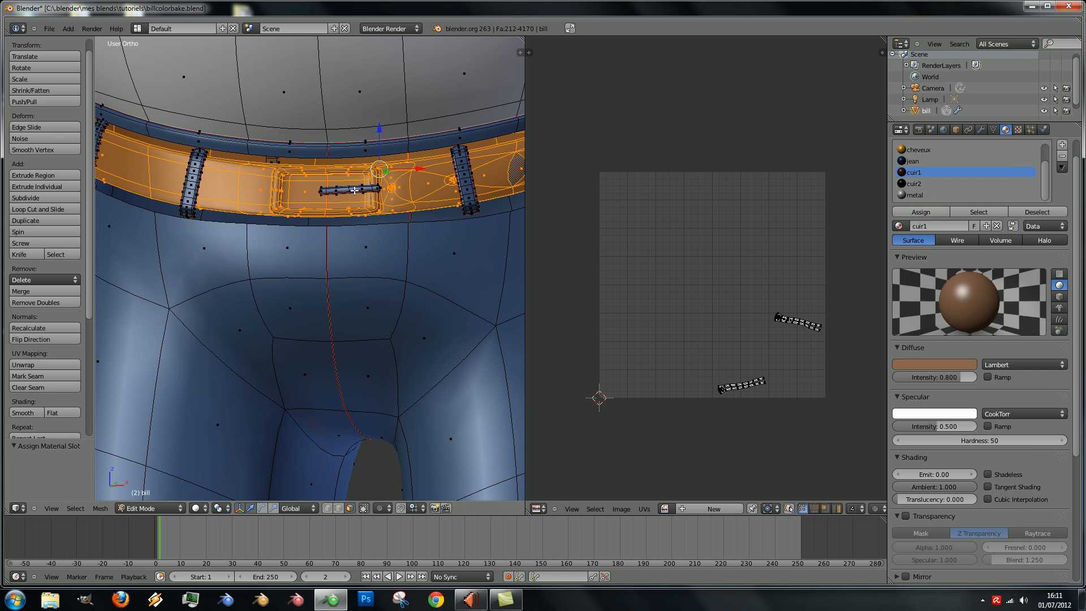
right_click(354, 190)
key("l")
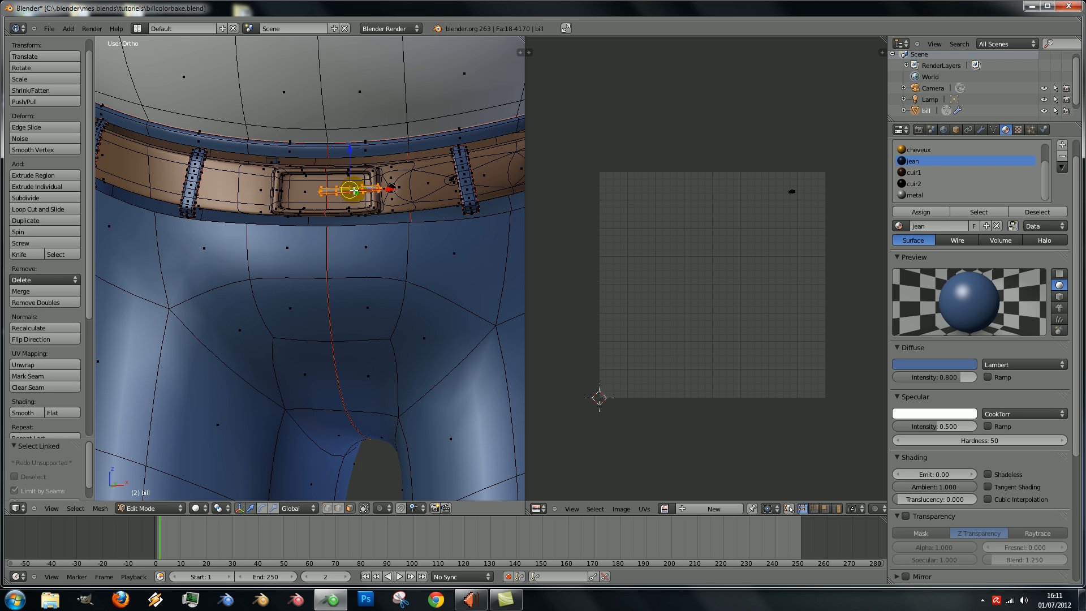
left_click(907, 195)
left_click(938, 211)
scroll(367, 215, "down", 1)
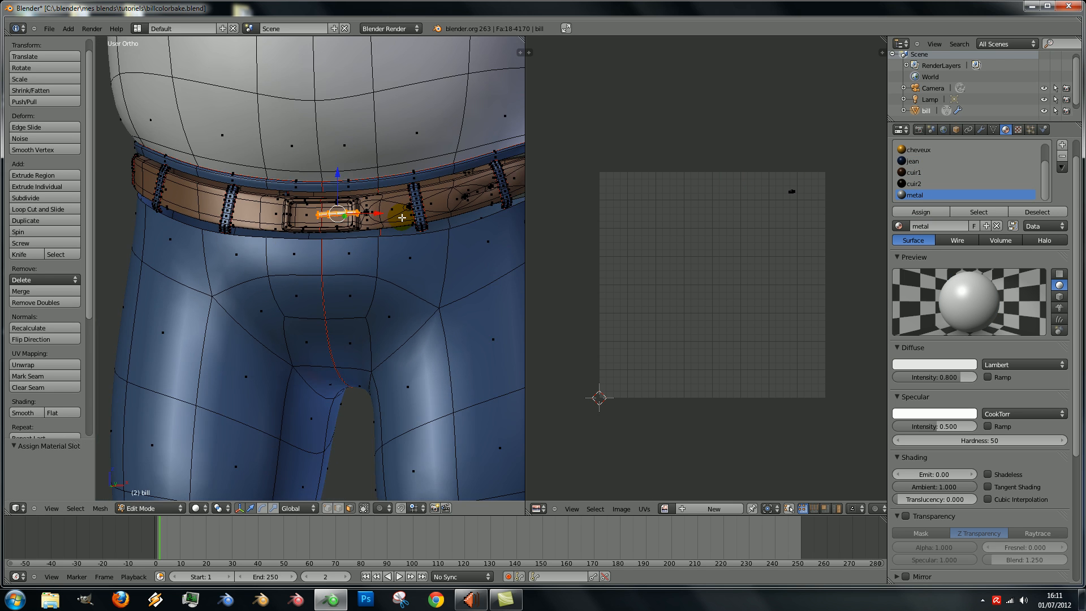
Select the linked faces of the buckle frame, grow the selection once and assign the metal material
scroll(381, 214, "up", 3)
middle_click_drag(299, 169, 330, 208, "shift")
scroll(265, 174, "up", 1)
right_click(266, 173)
key("l")
scroll(329, 162, "down", 3)
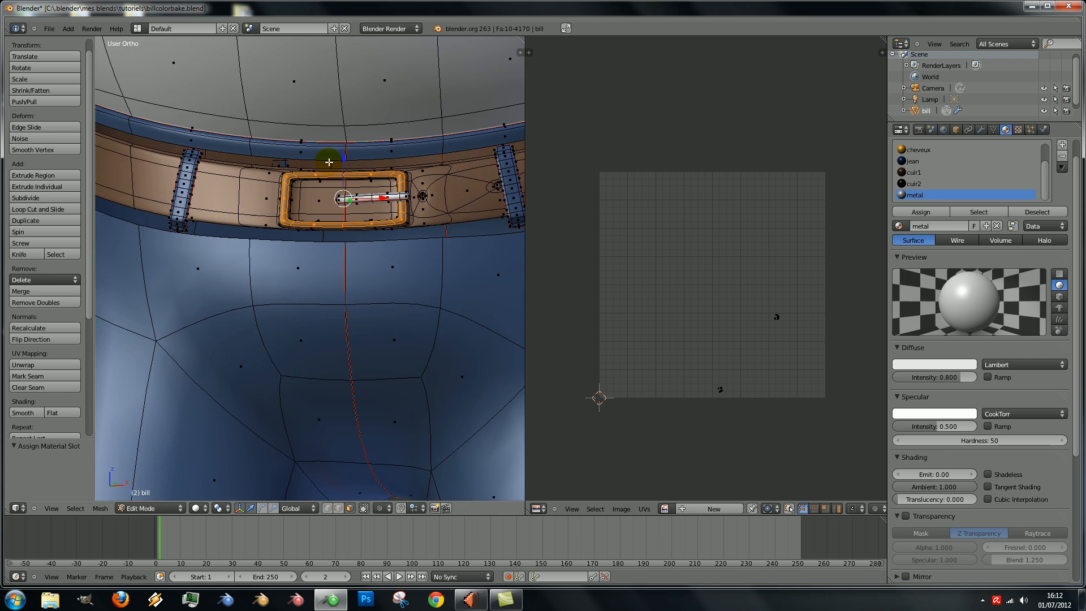
scroll(329, 162, "up", 2)
key("ctrl+KP_Add")
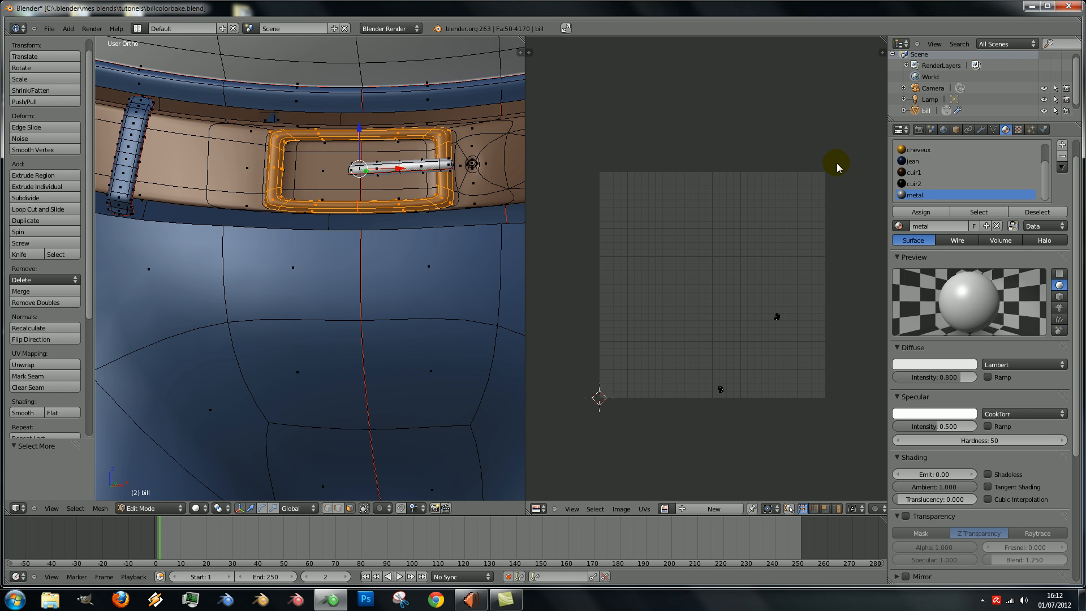
left_click(920, 211)
scroll(322, 272, "down", 5)
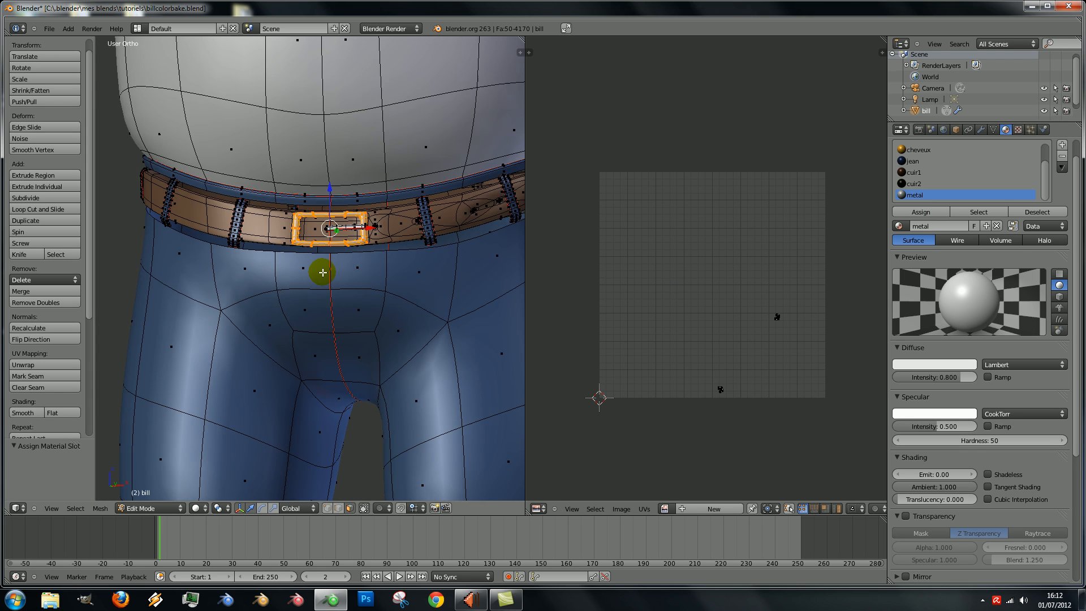
Examine the belt, buckle and overall material colours of the character in Object Mode
scroll(323, 260, "down", 2)
key("Tab")
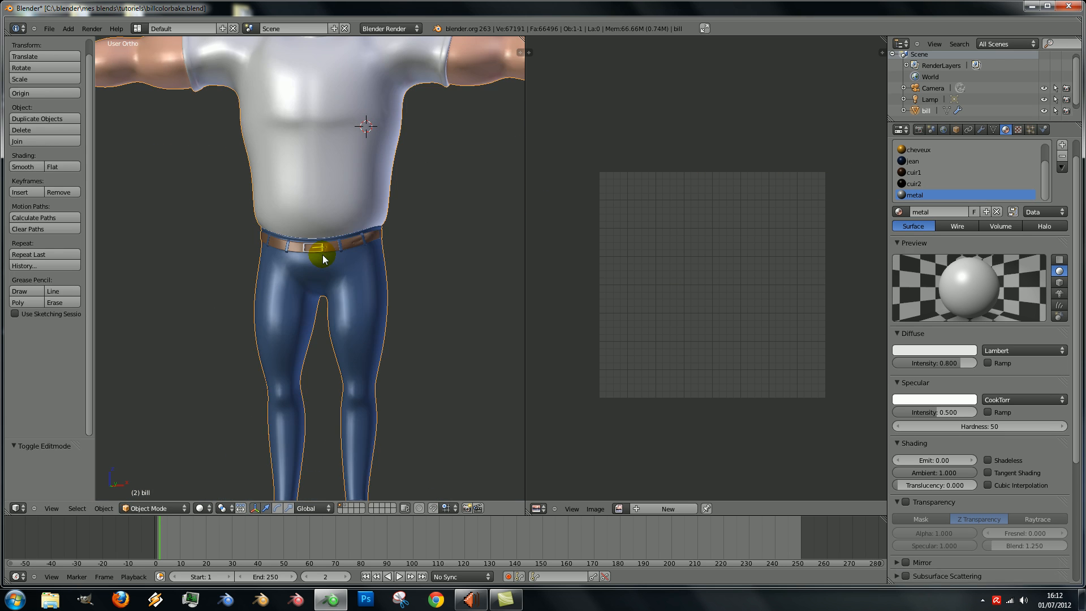
scroll(323, 254, "down", 3)
middle_click_drag(355, 260, 245, 268)
scroll(246, 268, "up", 5)
middle_click_drag(169, 267, 331, 267)
scroll(331, 267, "down", 4)
scroll(327, 254, "up", 1)
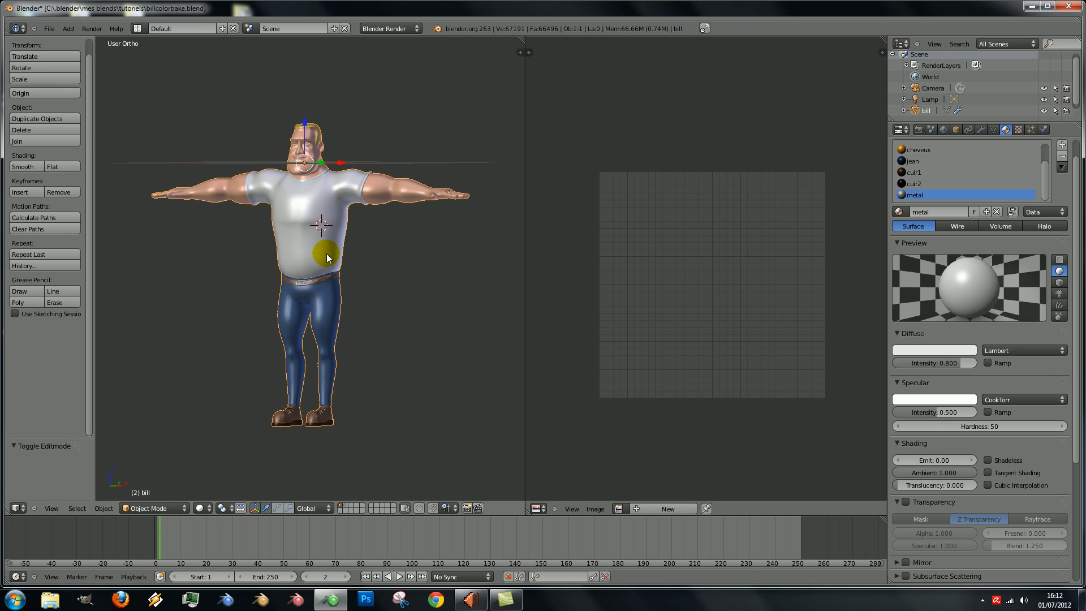
scroll(364, 252, "up", 3)
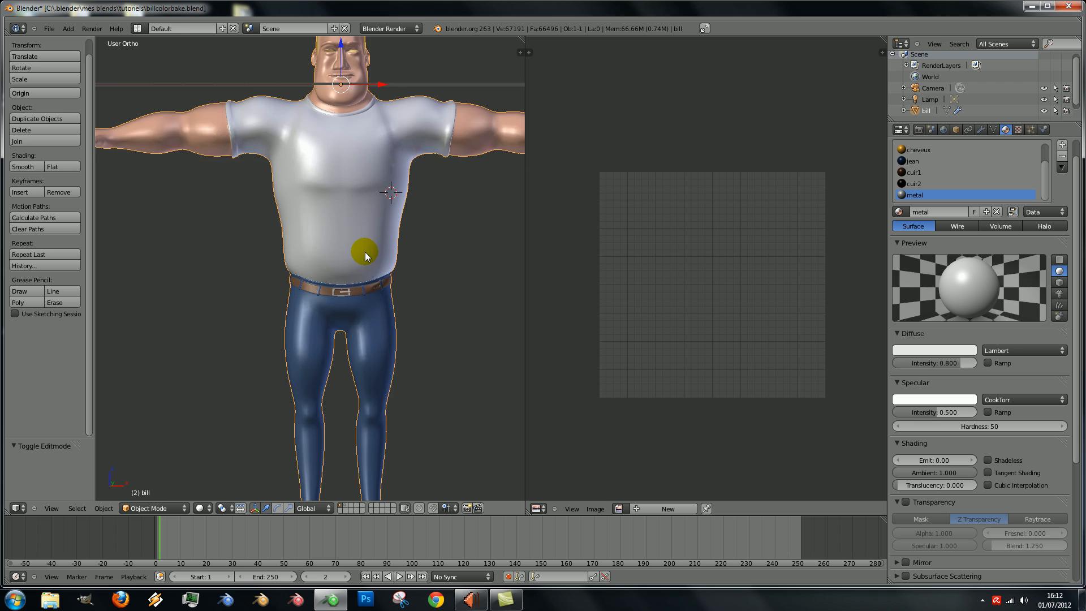
scroll(361, 243, "down", 3)
middle_click_drag(358, 236, 368, 282)
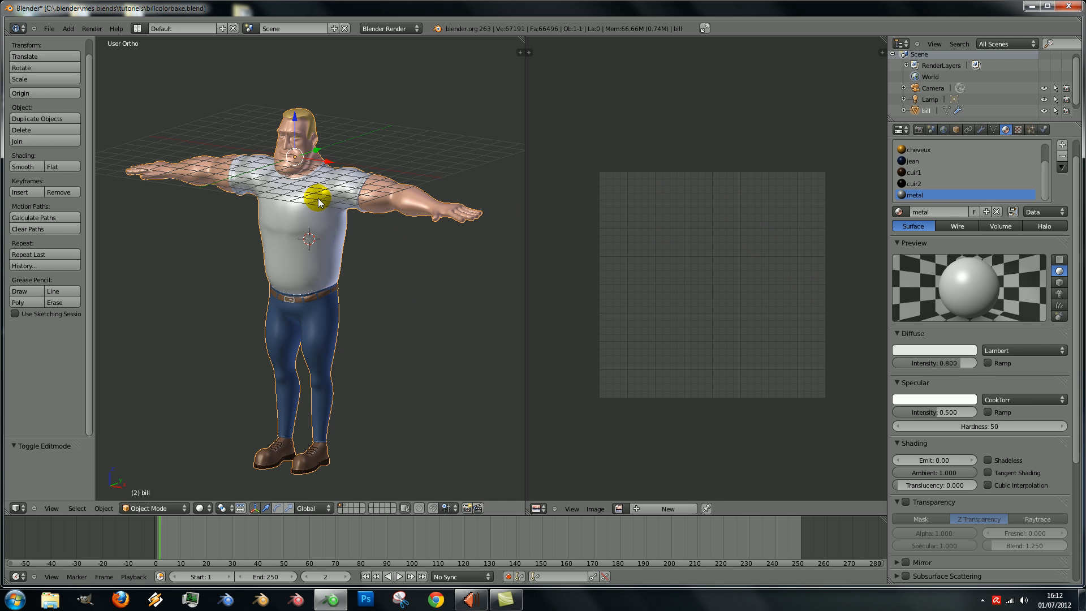
Select all of the character's visible faces in Edit Mode and set the bake mode to Textures
key("Tab")
key("a")
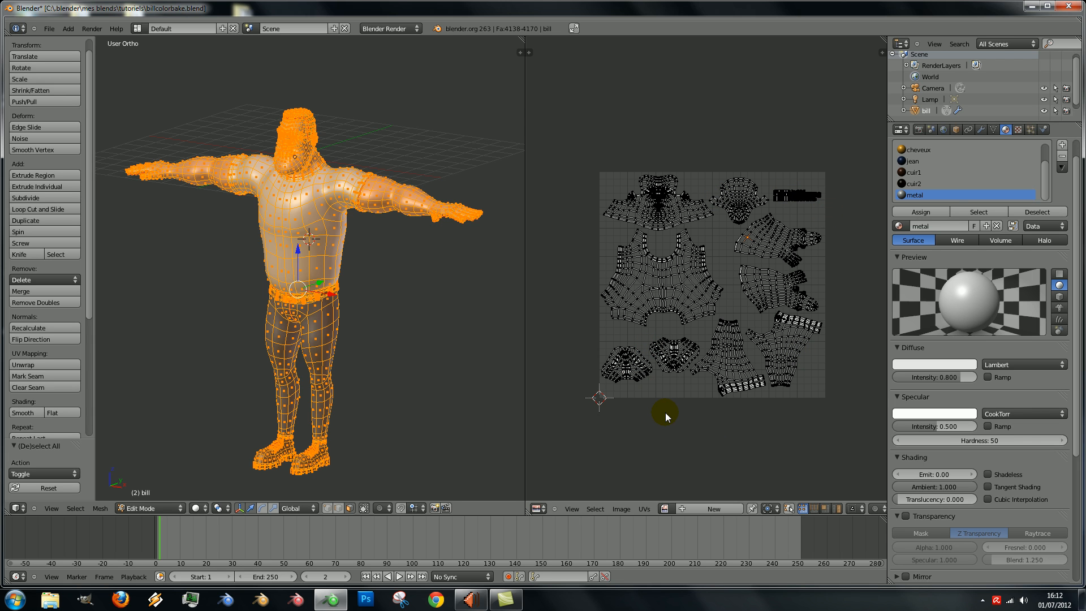
left_click(919, 130)
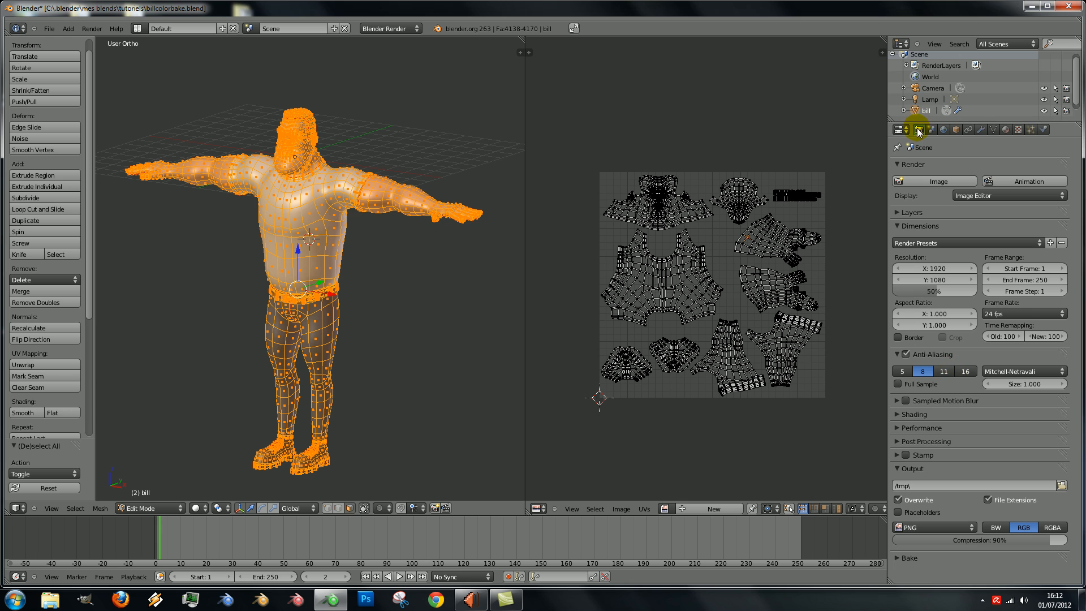
left_click(898, 557)
scroll(961, 518, "down", 3)
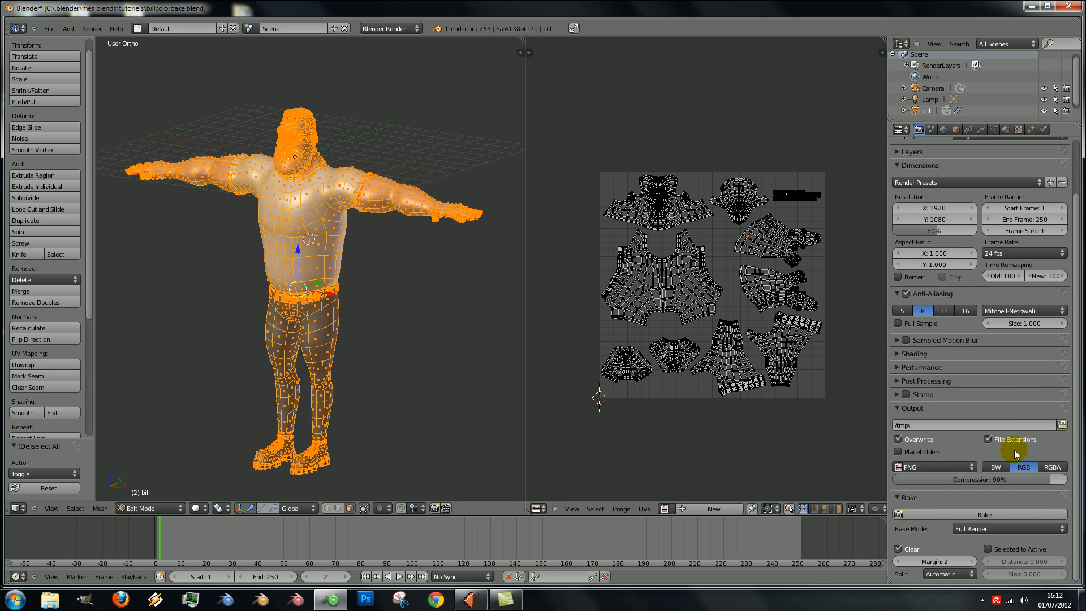
left_click(992, 530)
left_click(984, 467)
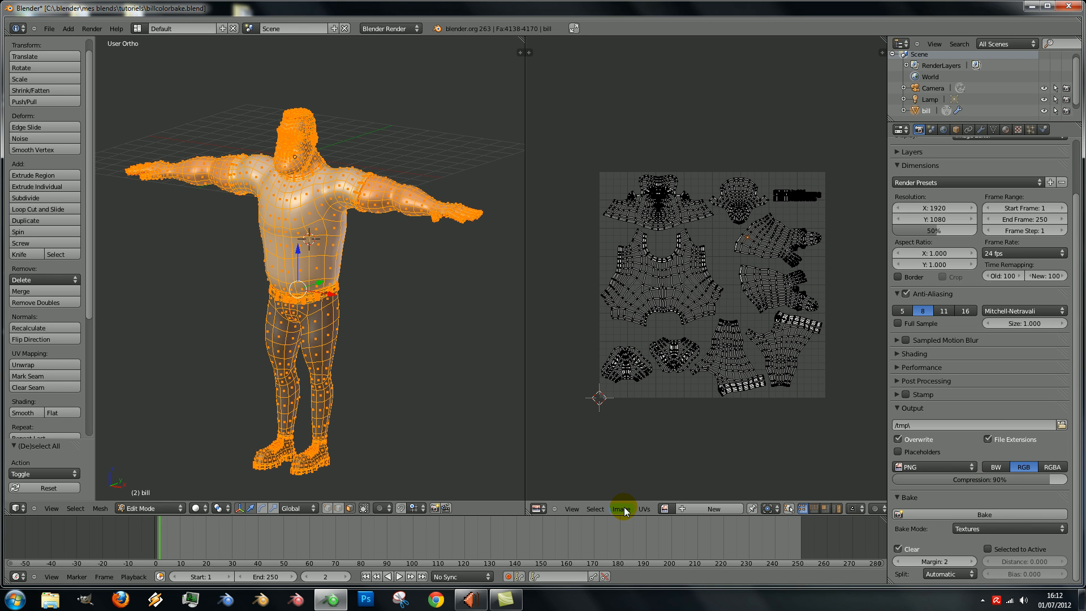
Create a new image named color, 2048 by 2048 pixels, for the character's UV layout
left_click(713, 509)
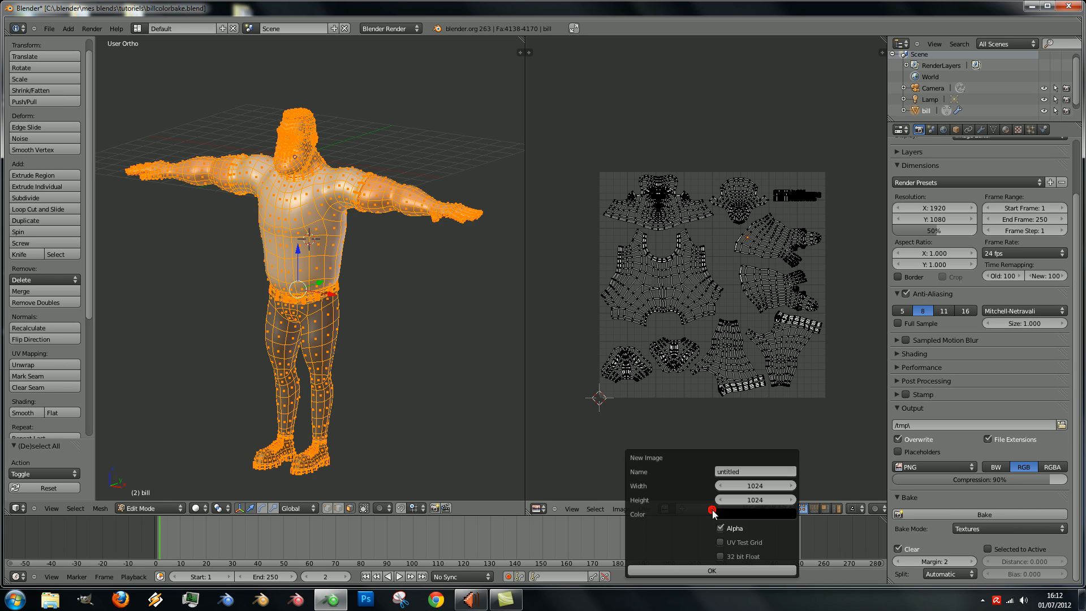
left_click(757, 471)
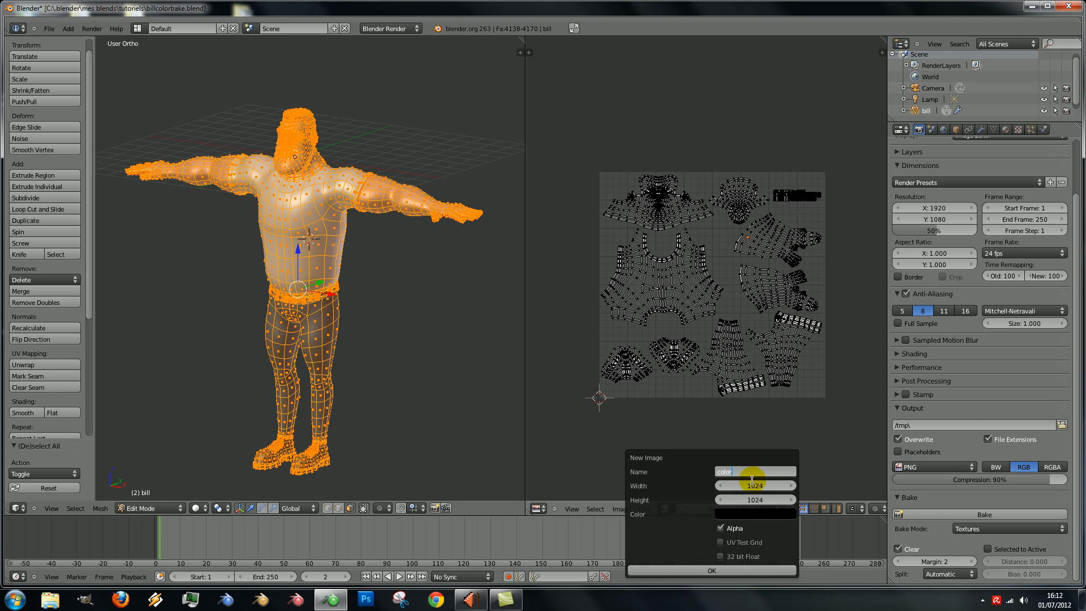
left_click(755, 485)
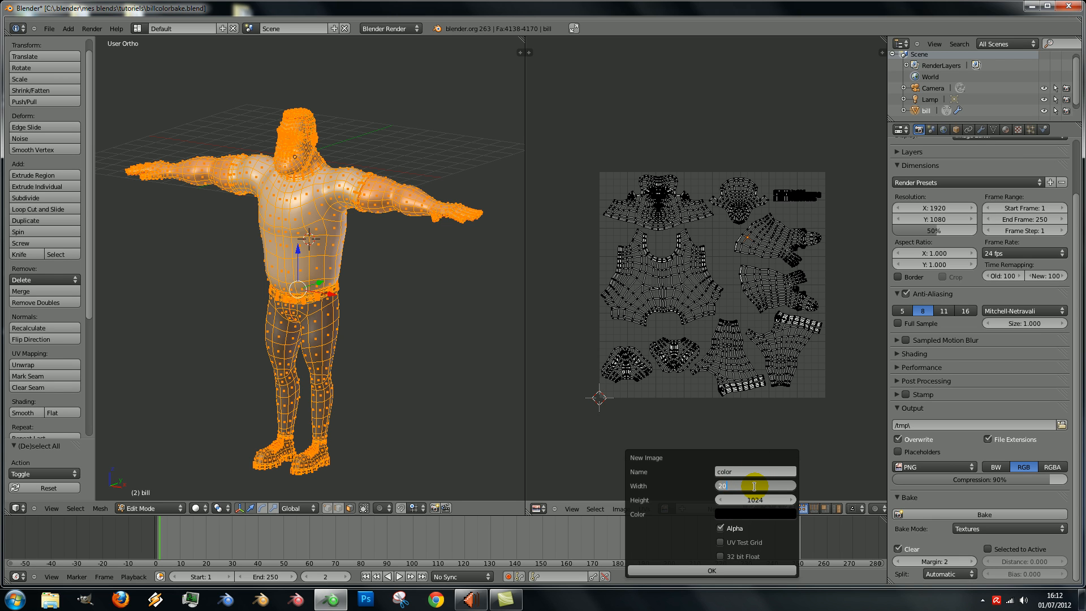
key("Return")
left_click(763, 500)
type("2048")
left_click(678, 507)
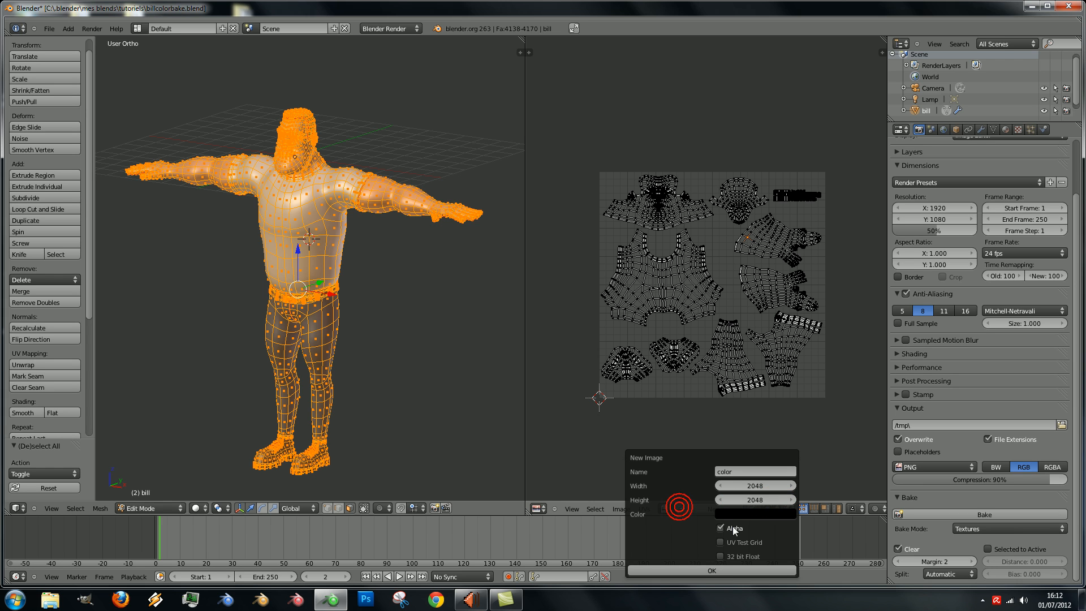
left_click(720, 569)
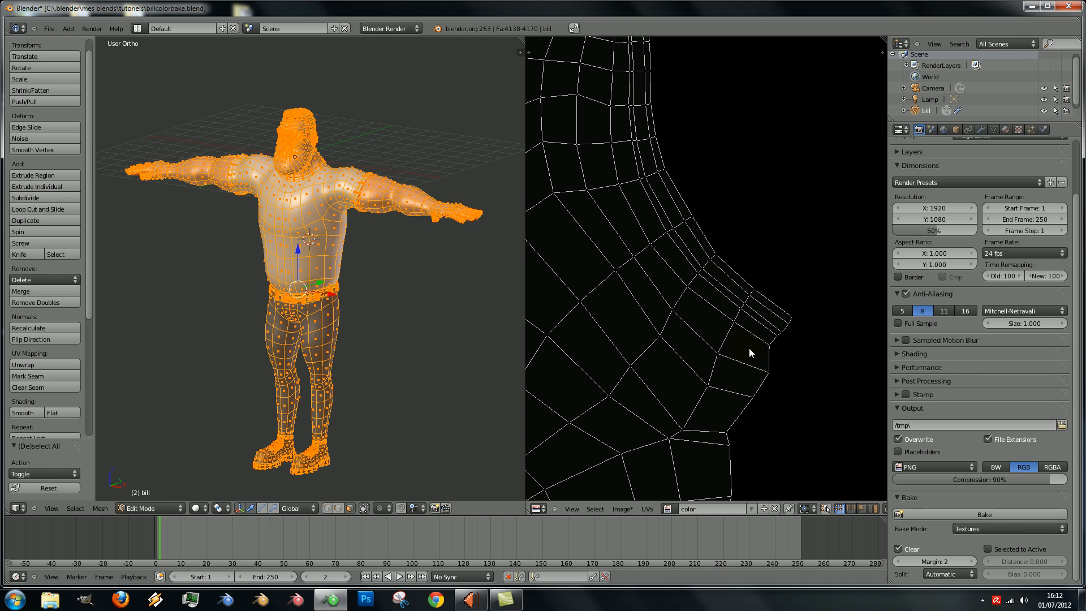
Select all the UV islands over the color image and bake the material colours into it
scroll(735, 352, "down", 10)
scroll(710, 314, "up", 6)
middle_click_drag(694, 285, 709, 248)
scroll(710, 251, "down", 1)
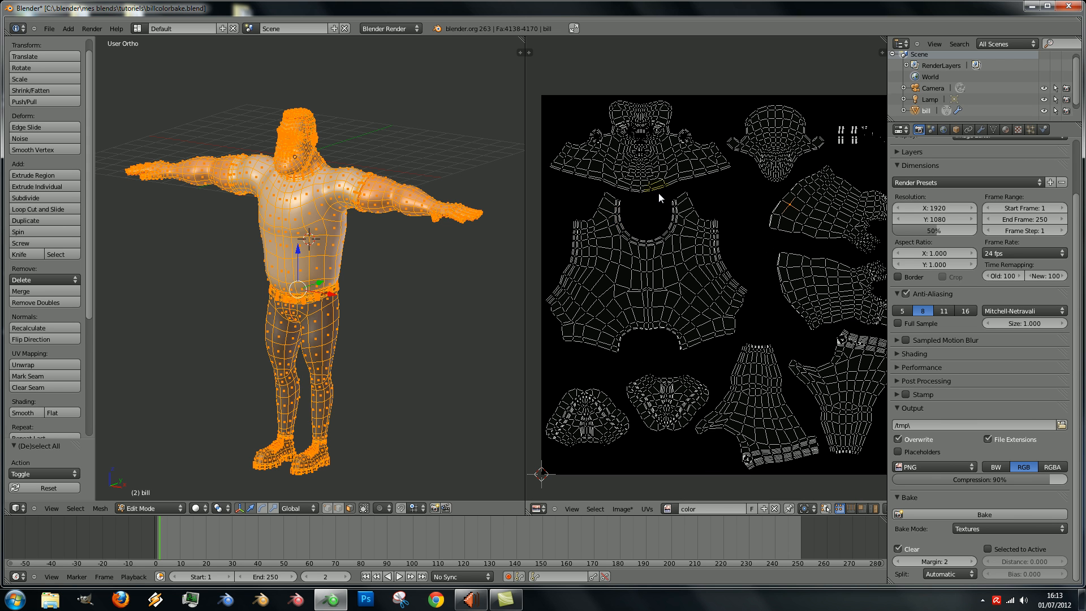
key("a")
scroll(751, 209, "down", 3)
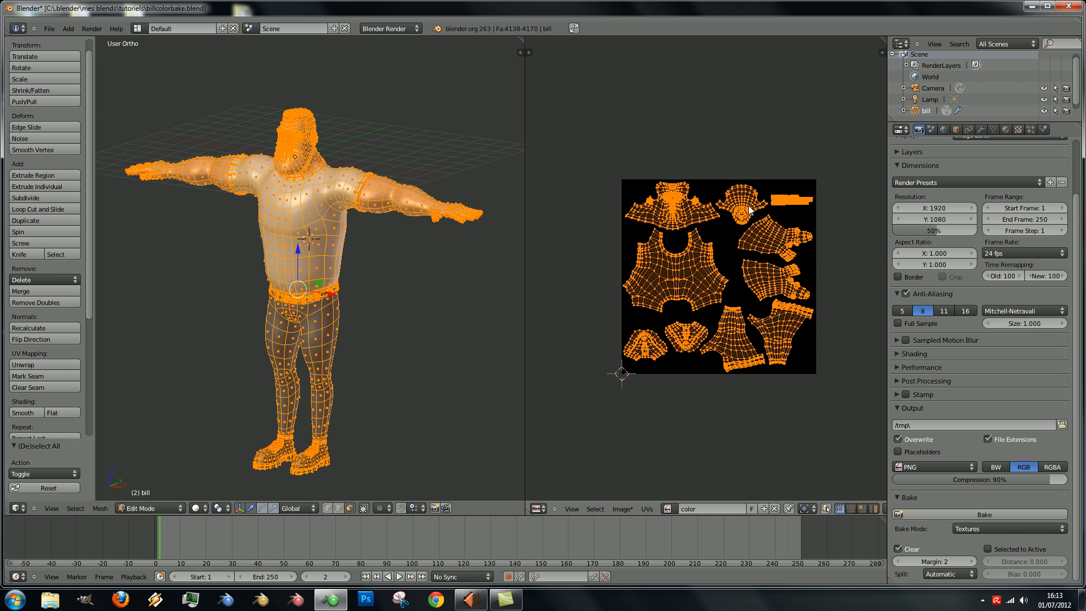
scroll(591, 243, "up", 2)
scroll(697, 297, "down", 2)
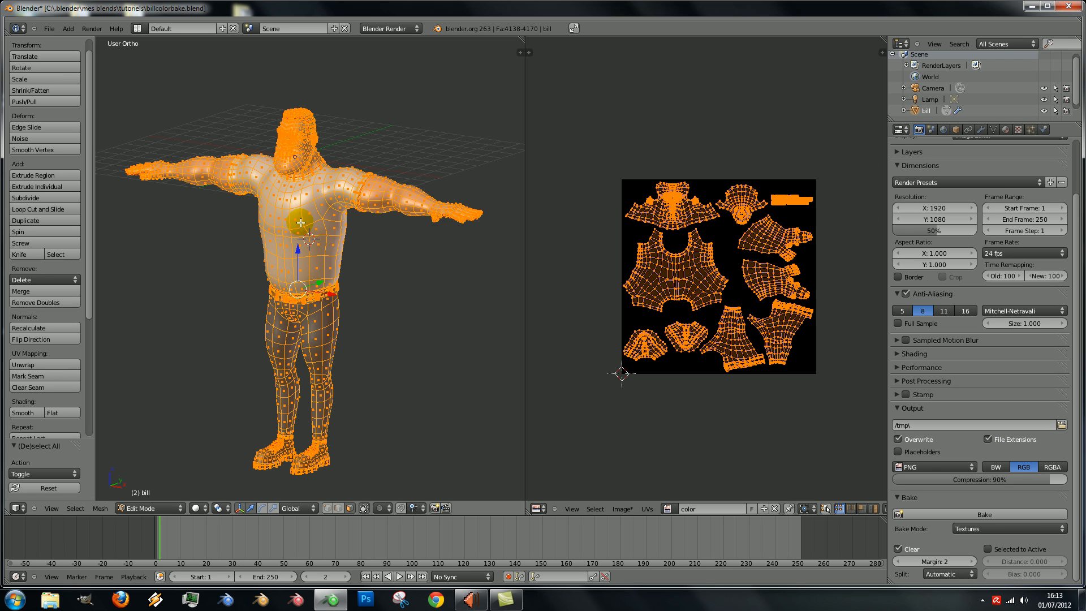
scroll(754, 258, "up", 3)
scroll(791, 274, "down", 2)
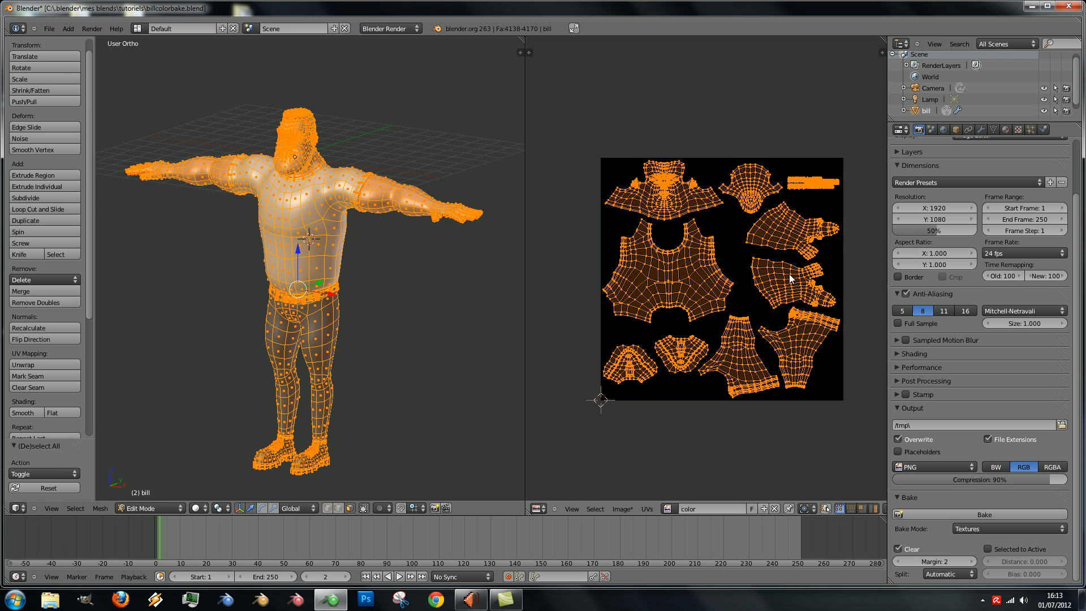
left_click(984, 514)
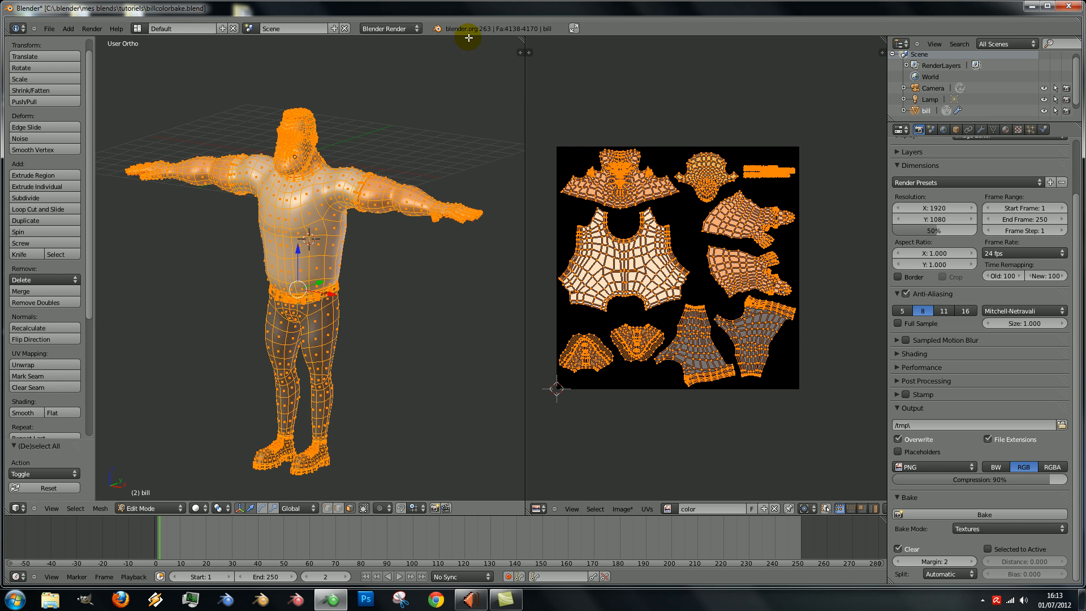
Examine the baked color image with and without the UV layout, view the character, and return to Edit Mode
scroll(674, 242, "up", 3)
scroll(674, 242, "down", 3)
key("Tab")
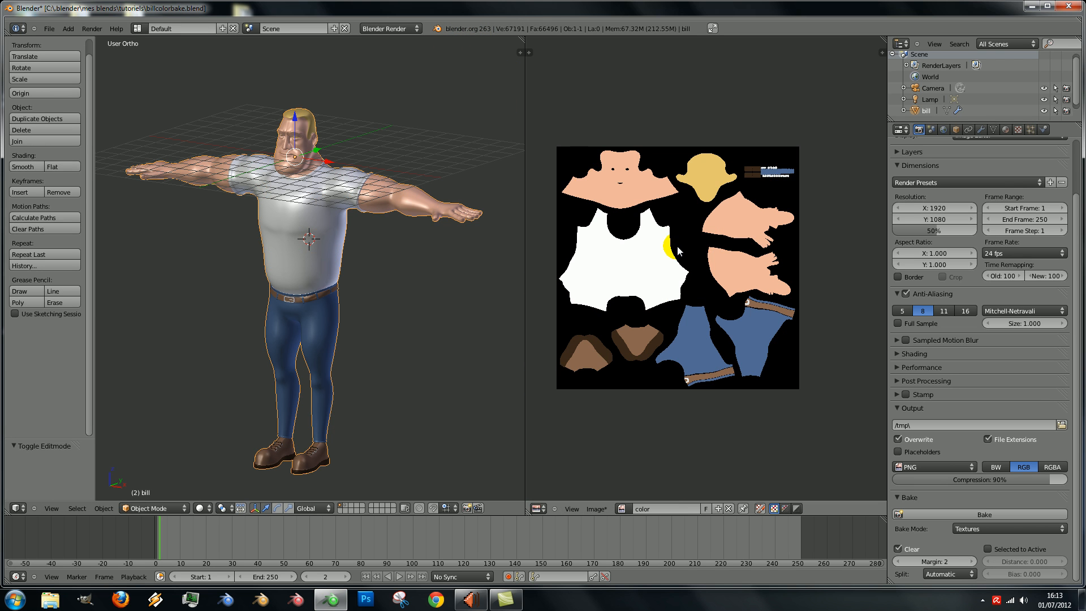
scroll(677, 248, "up", 1)
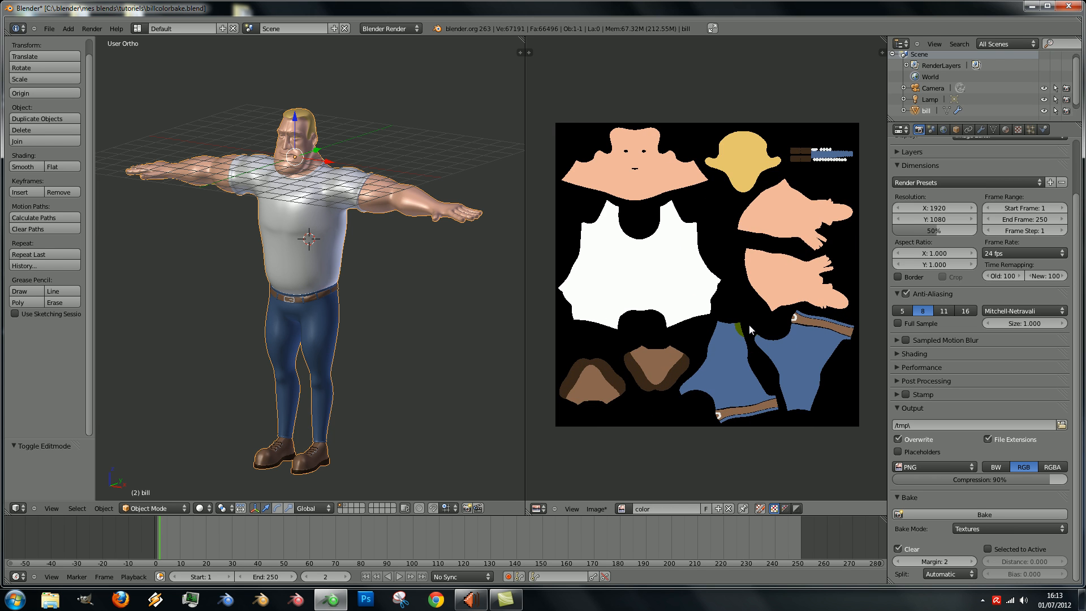
key("Tab")
scroll(748, 324, "down", 1)
scroll(748, 325, "up", 1)
key("Tab")
key("Tab")
key("Tab")
scroll(344, 314, "up", 4)
middle_click_drag(378, 268, 345, 342)
middle_click_drag(357, 305, 341, 310)
key("Tab")
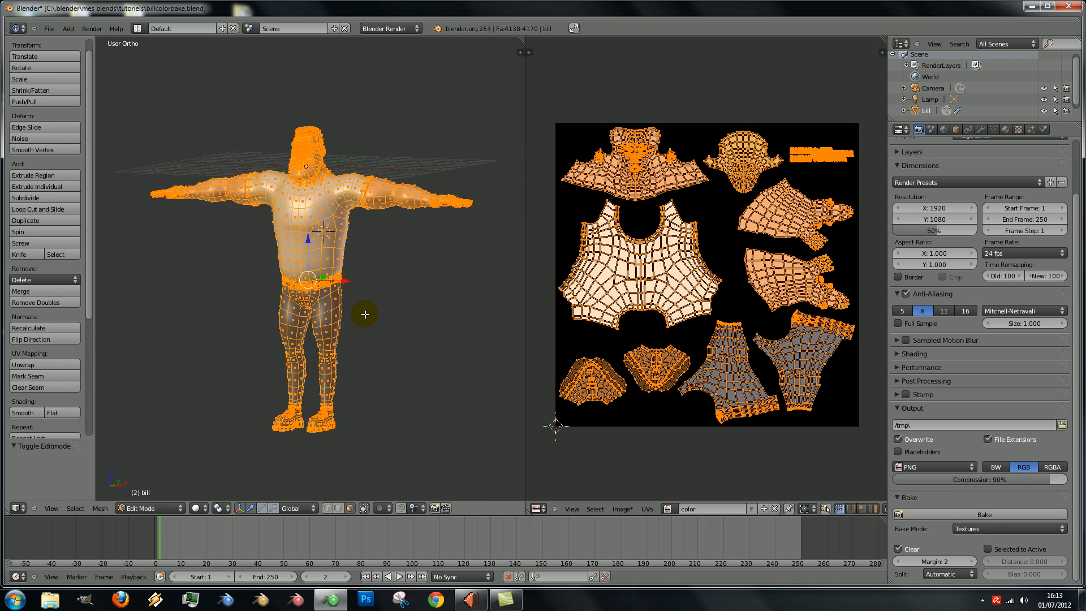
Add a new texture to the jean material and set its type to Image or Movie
left_click(1006, 130)
left_click(912, 160)
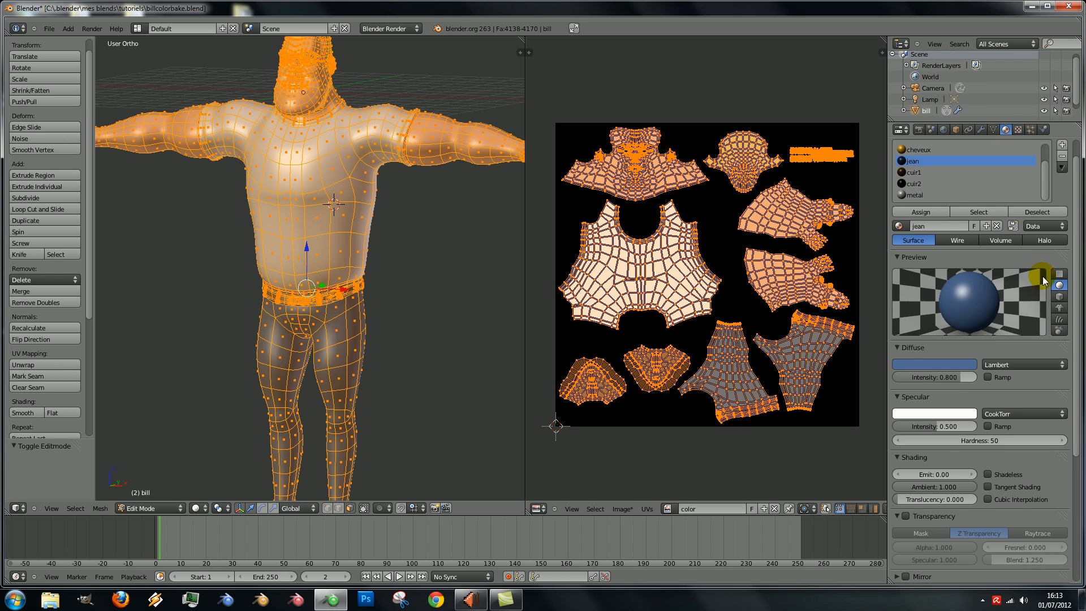
scroll(1029, 317, "down", 3)
scroll(1027, 254, "up", 4)
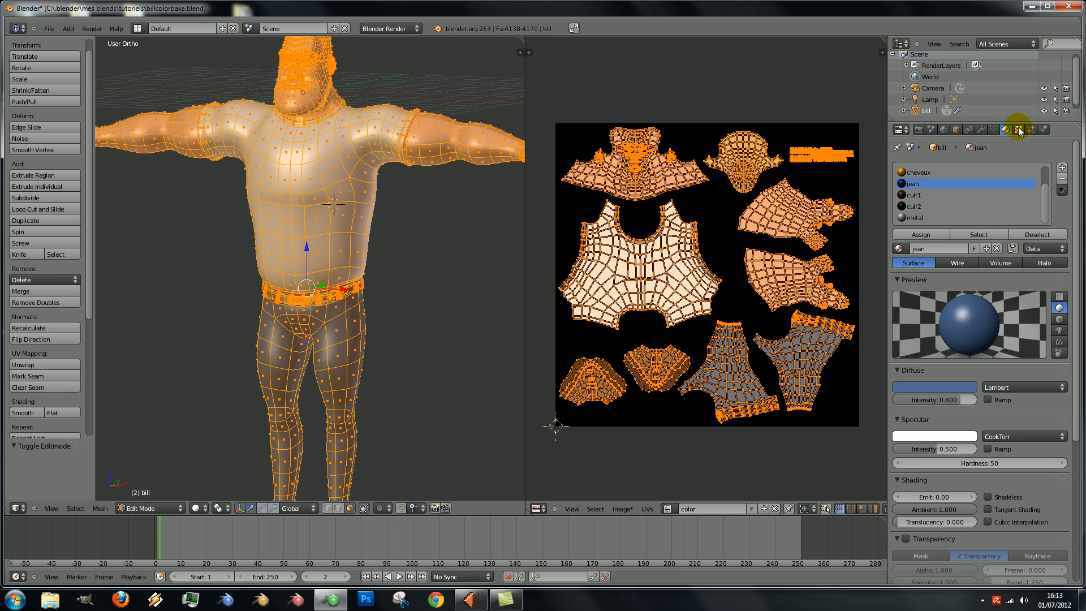
left_click(1018, 130)
left_click(952, 252)
left_click(1041, 261)
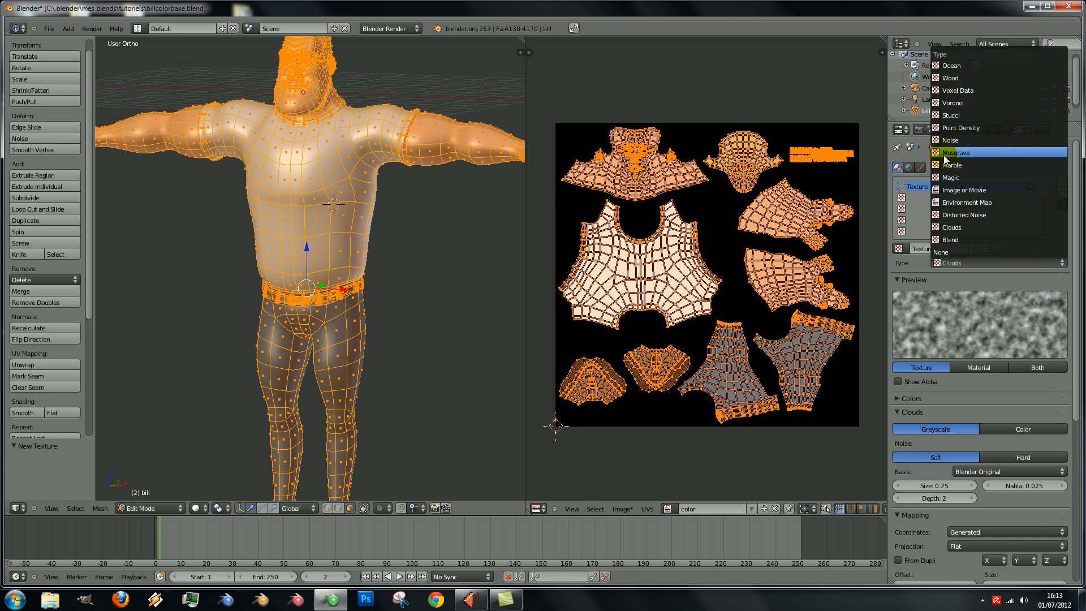
left_click(955, 189)
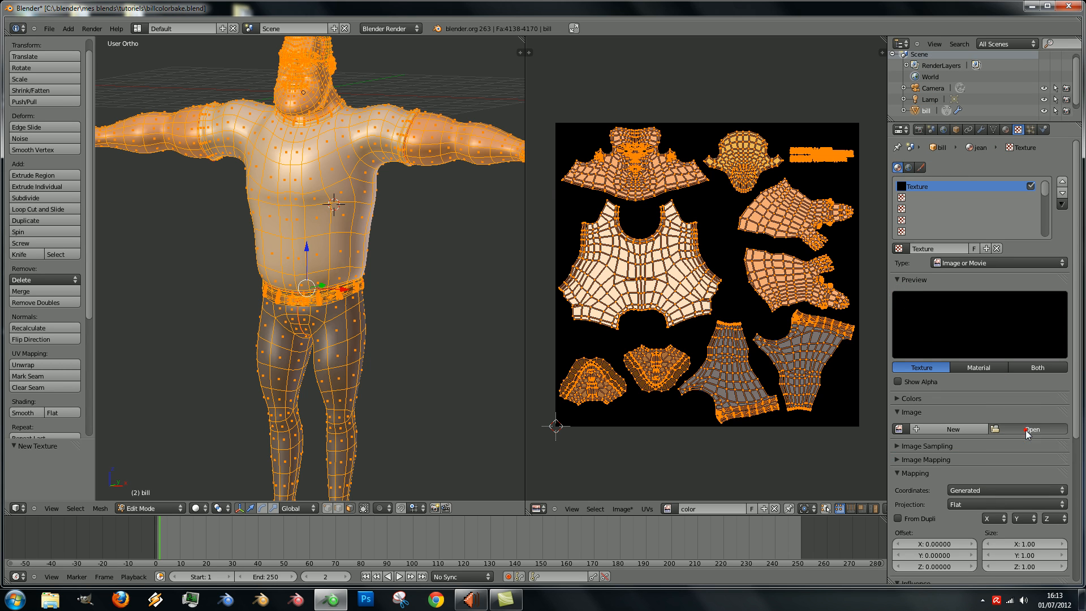
Load blue.jpg from the textures\vêtements\denim\jpgs folder as the image of the jean material's texture
left_click(1026, 430)
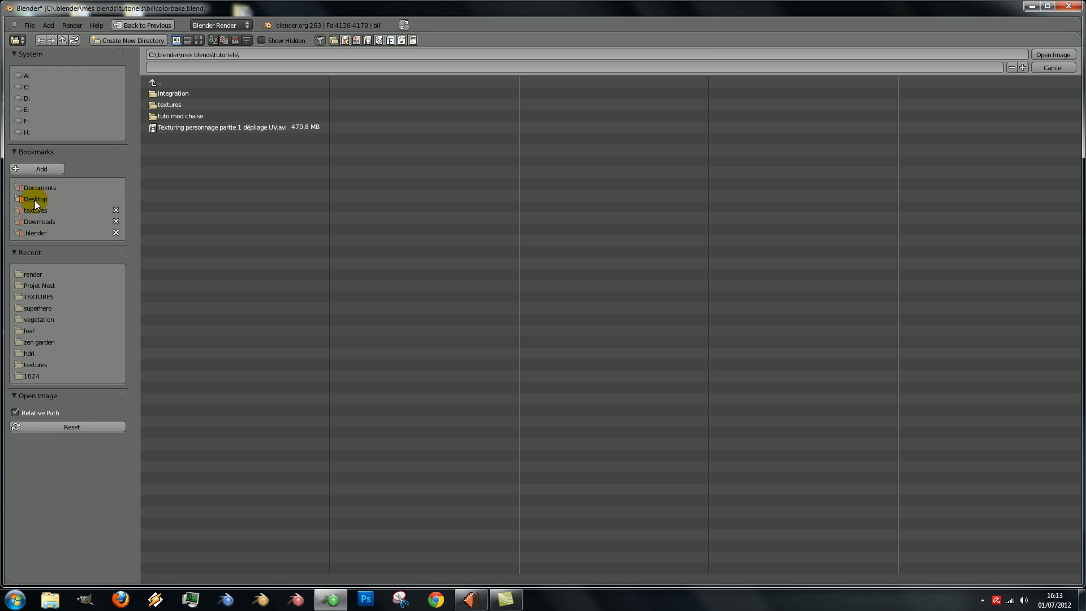
left_click(37, 231)
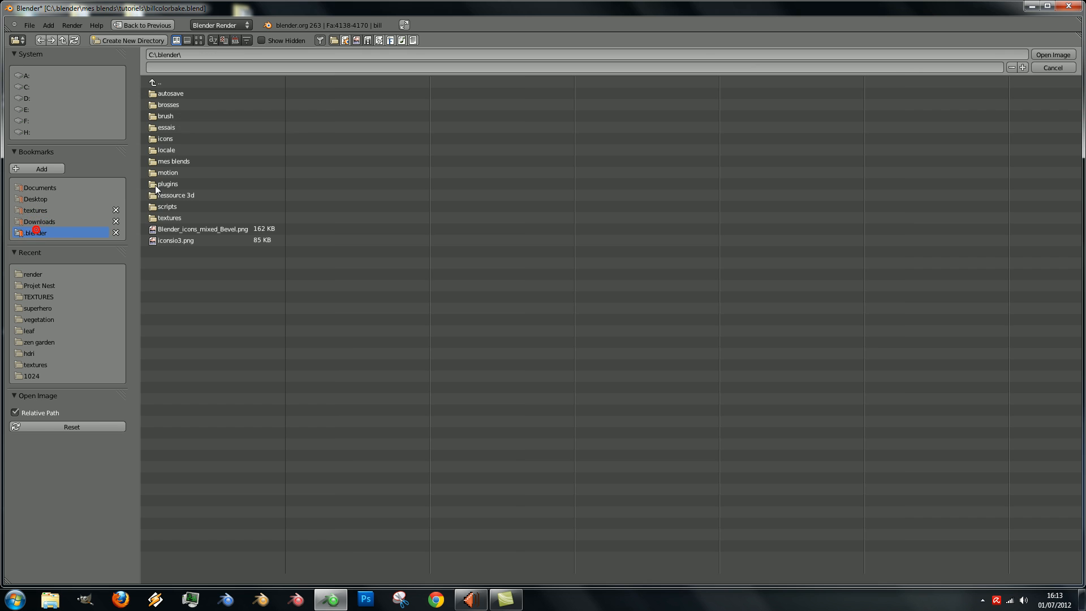
left_click(177, 217)
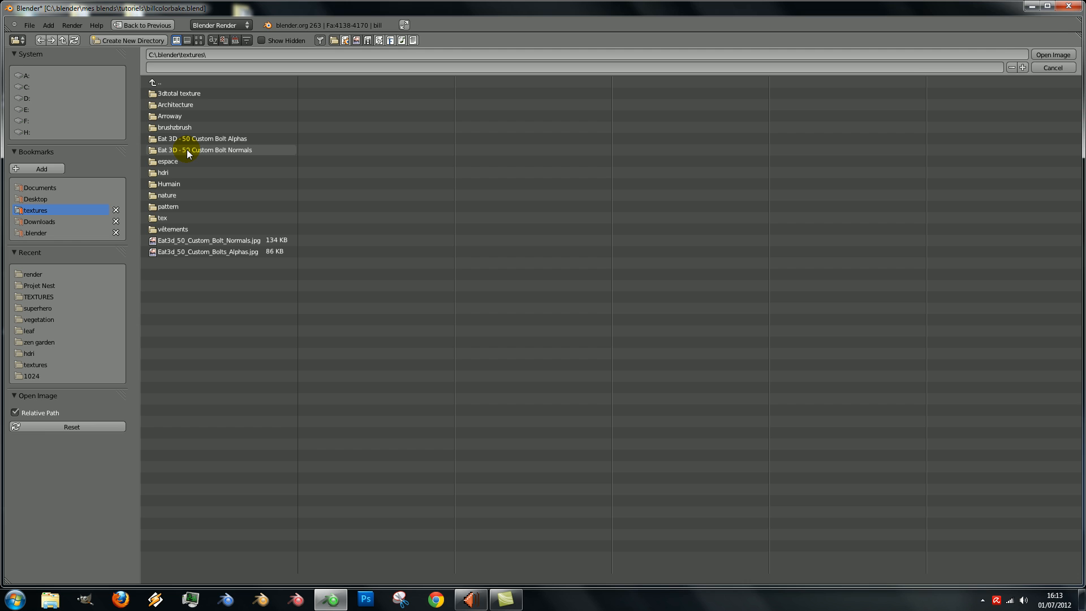
left_click(182, 194)
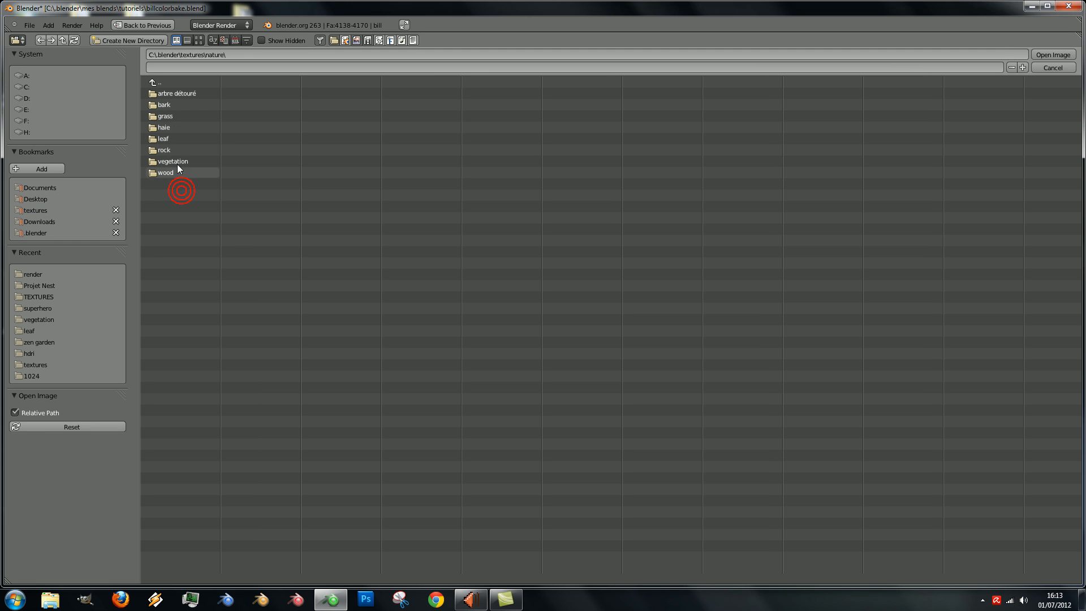
left_click(173, 83)
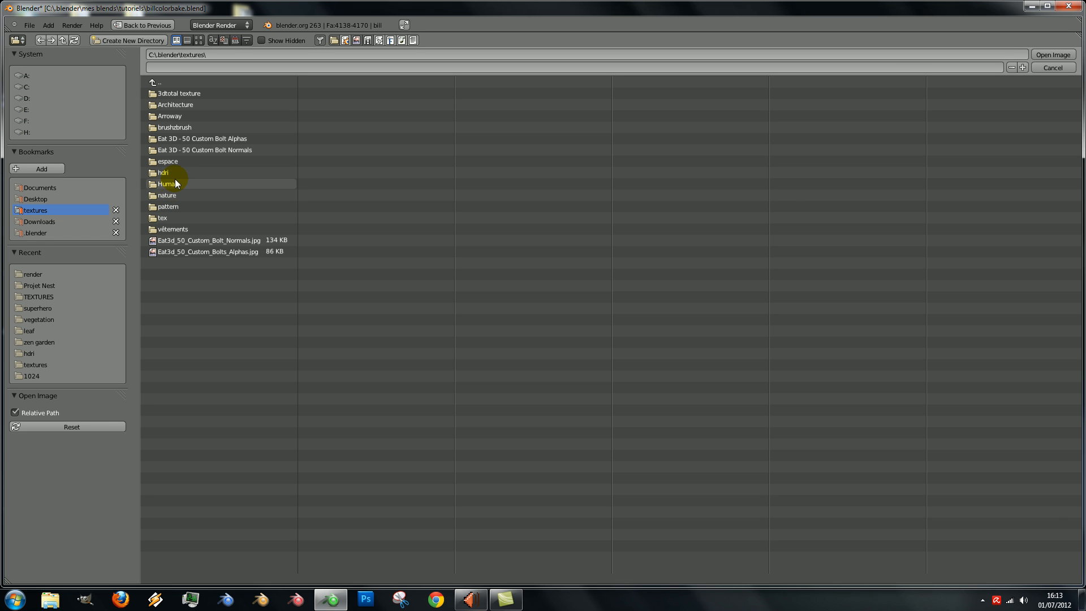
left_click(177, 230)
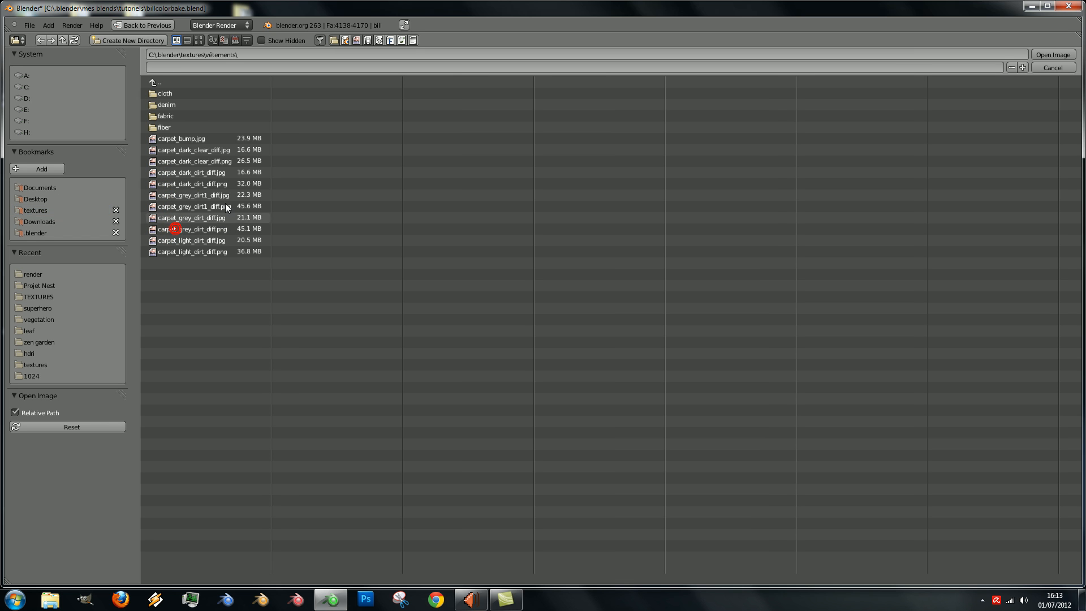
left_click(173, 104)
left_click(198, 40)
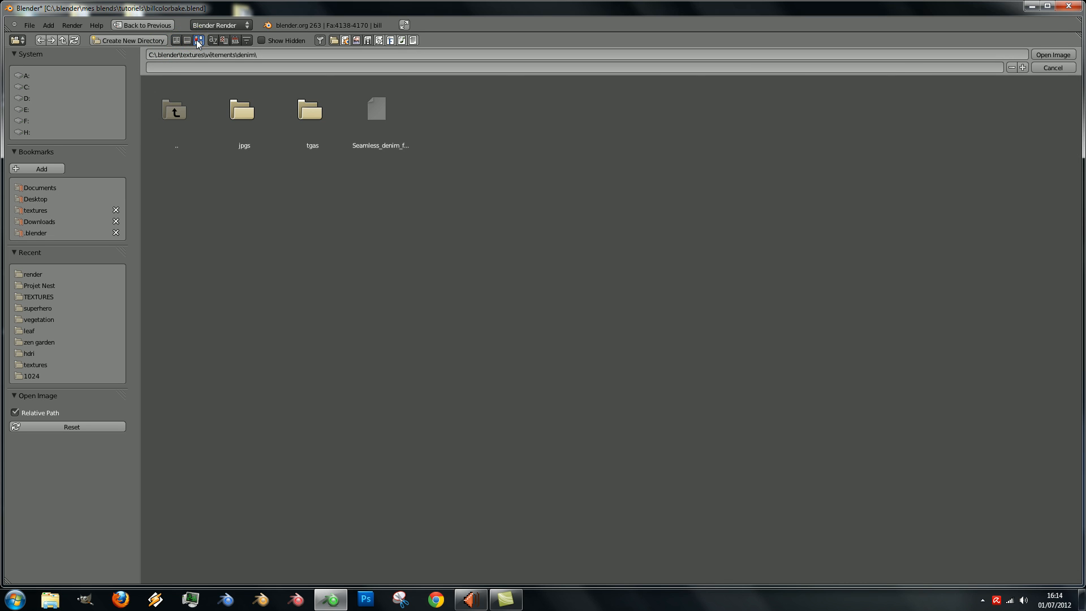
left_click(243, 113)
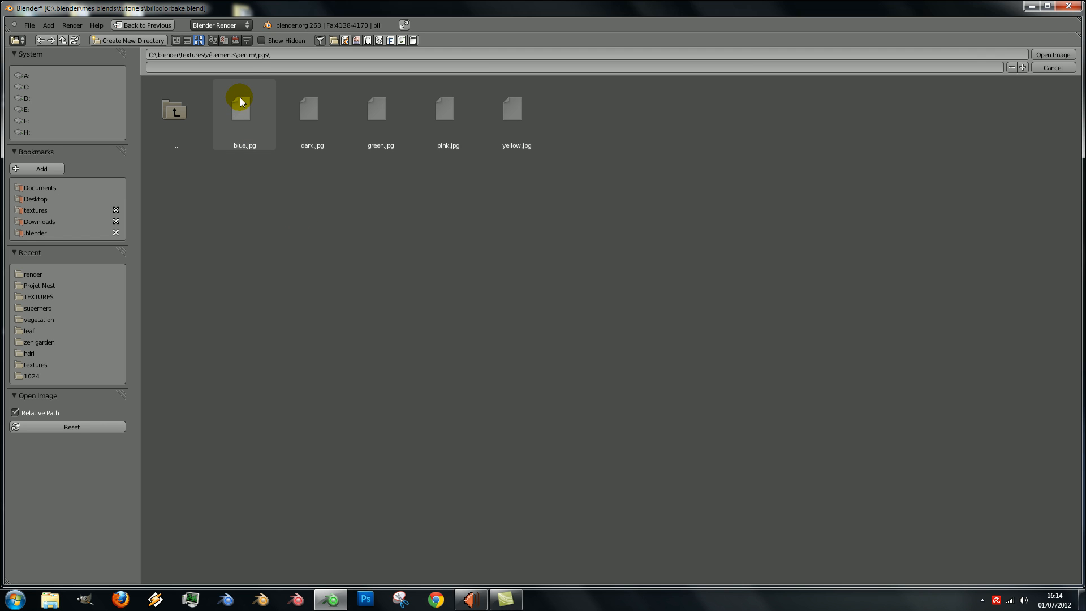
left_click(249, 115)
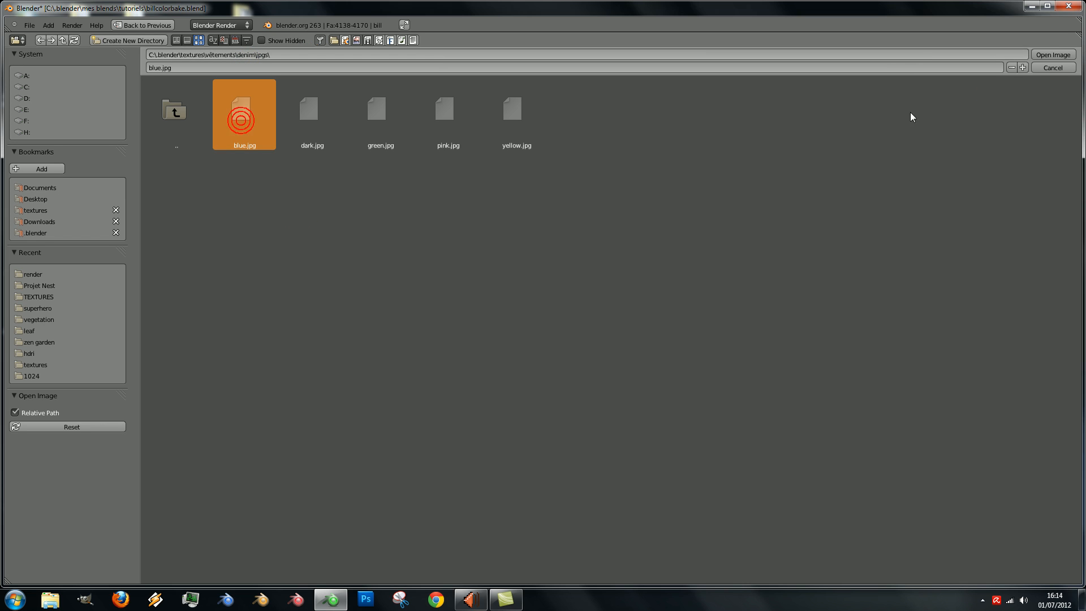
left_click(1050, 55)
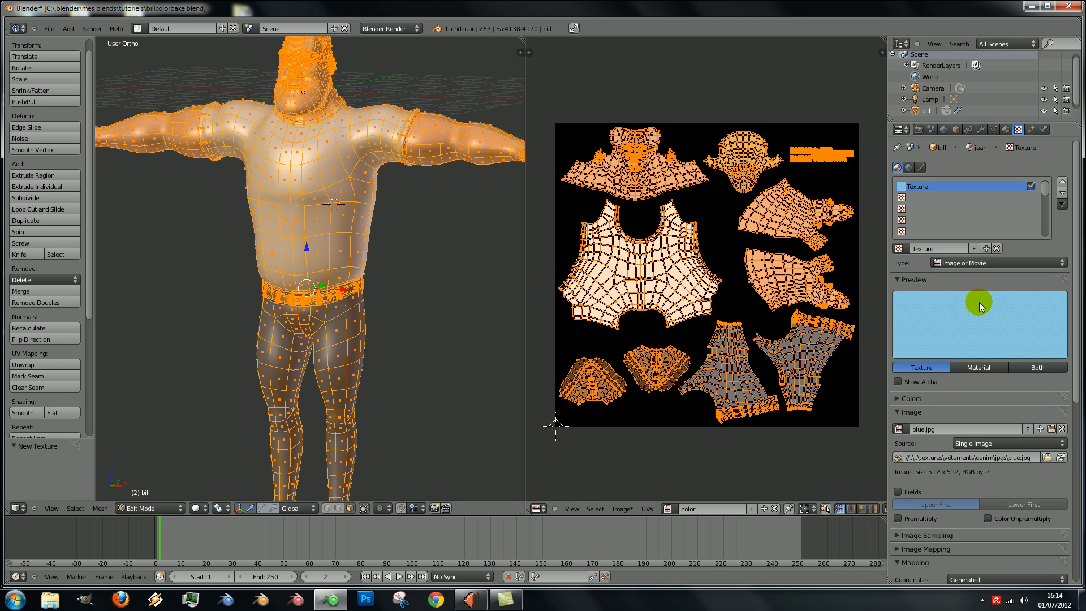
Unlink blue.jpg from the jean texture and start opening a replacement image
left_click(1016, 261)
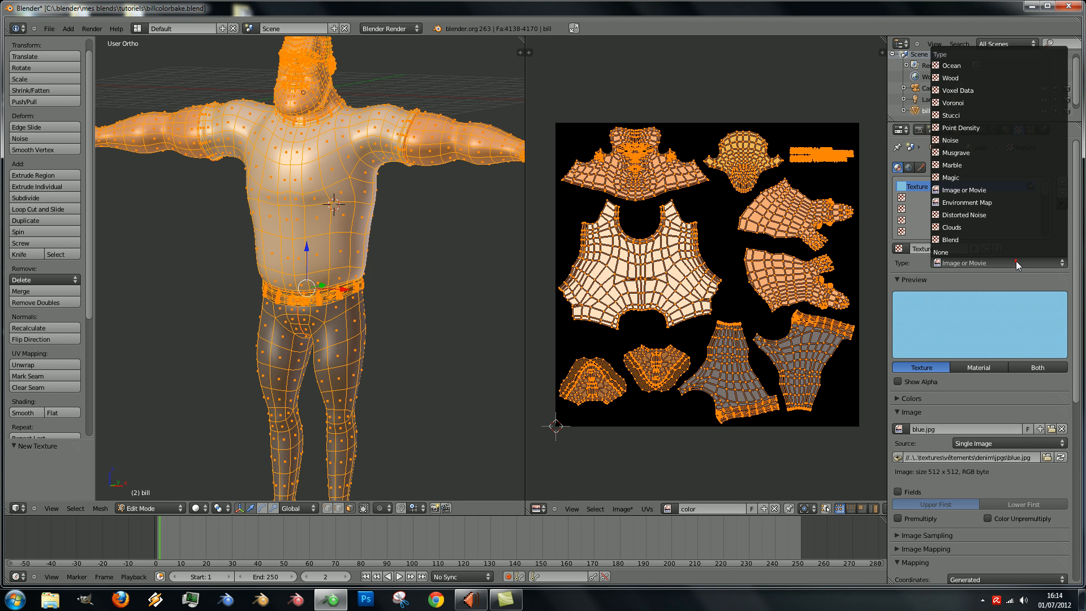
left_click(1061, 429)
left_click(1052, 429)
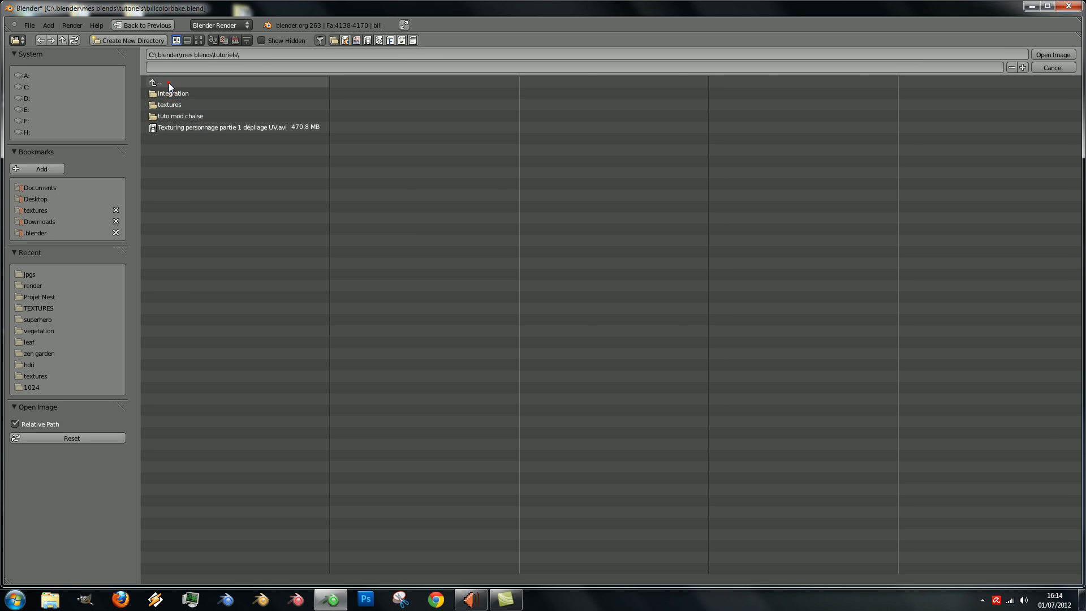
Browse the nature, denim and fabric texture folders for a suitable jeans image
left_click(169, 83)
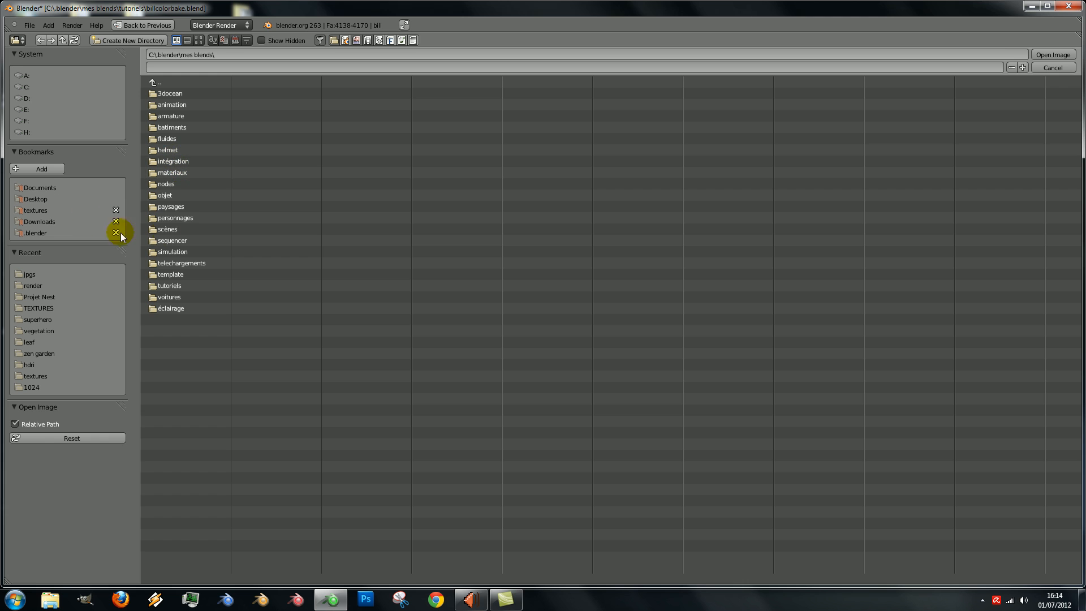
left_click(35, 275)
left_click(186, 82)
left_click(186, 81)
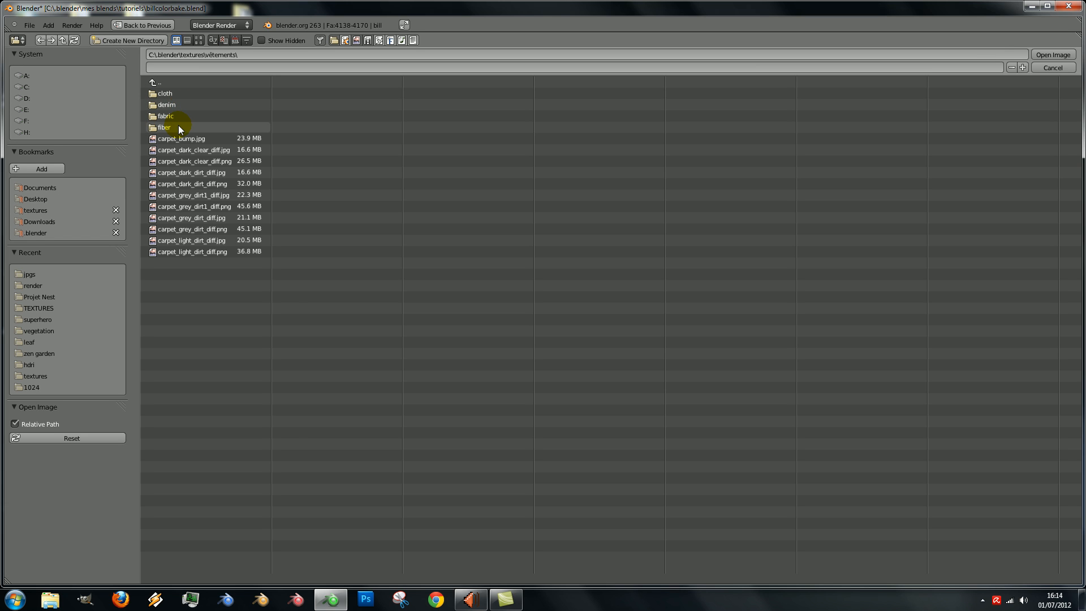
left_click(178, 83)
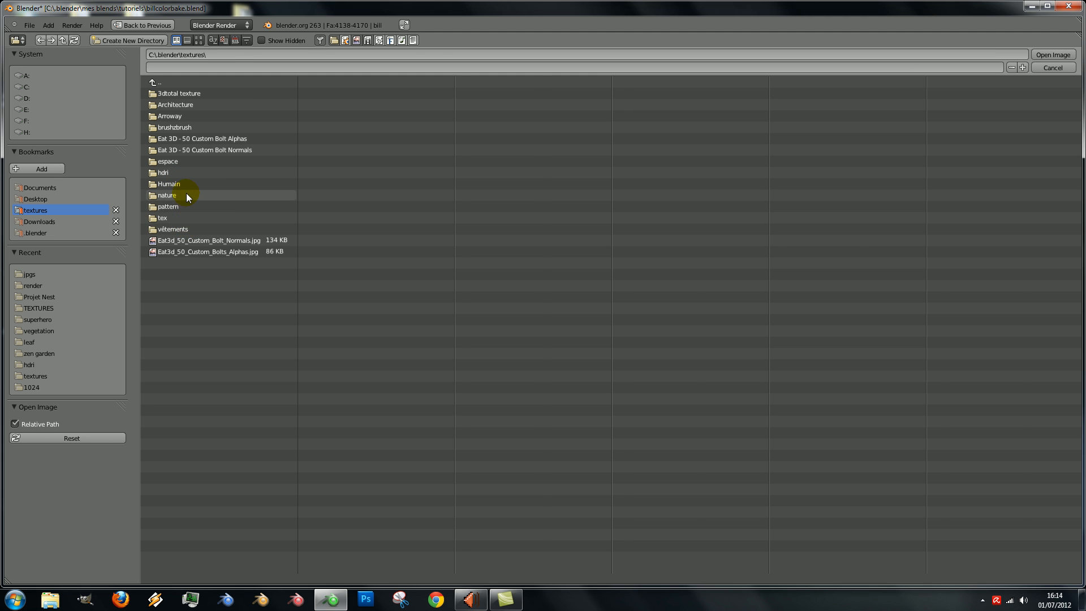
double_click(167, 195)
left_click(177, 82)
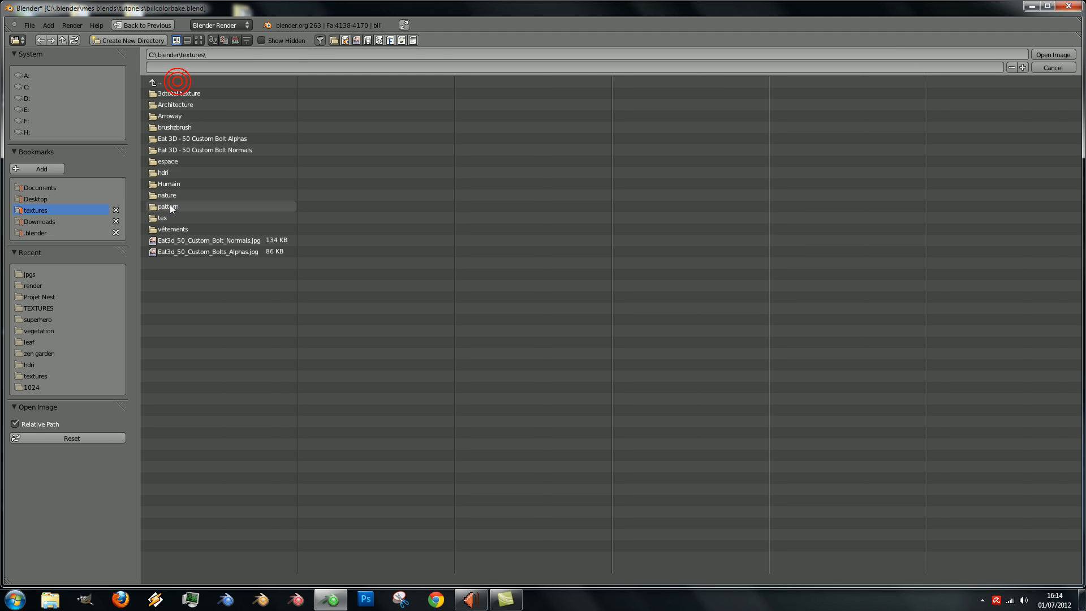
double_click(172, 229)
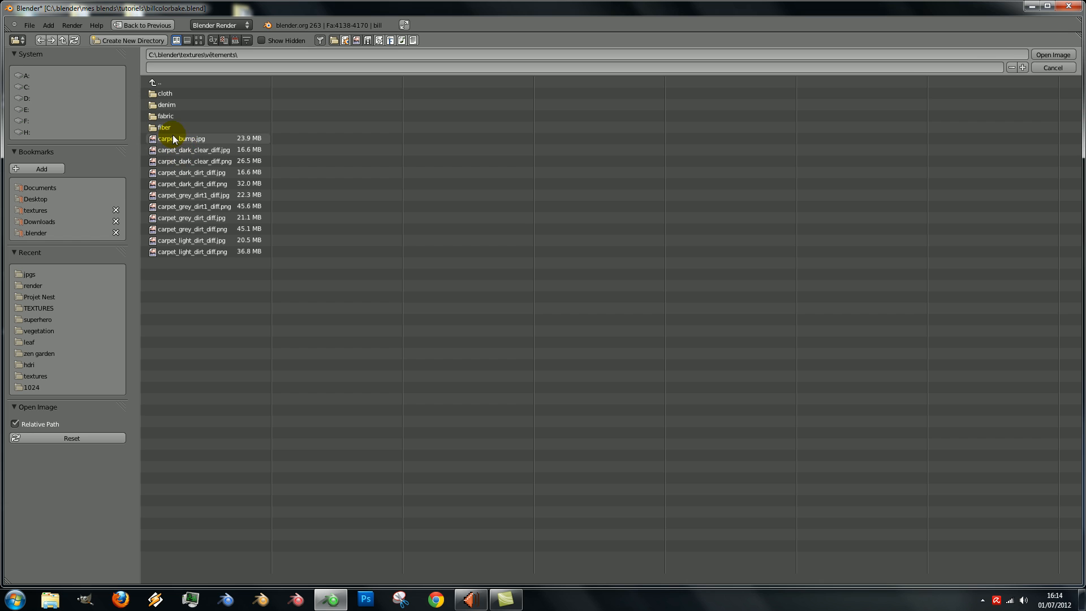
left_click(172, 105)
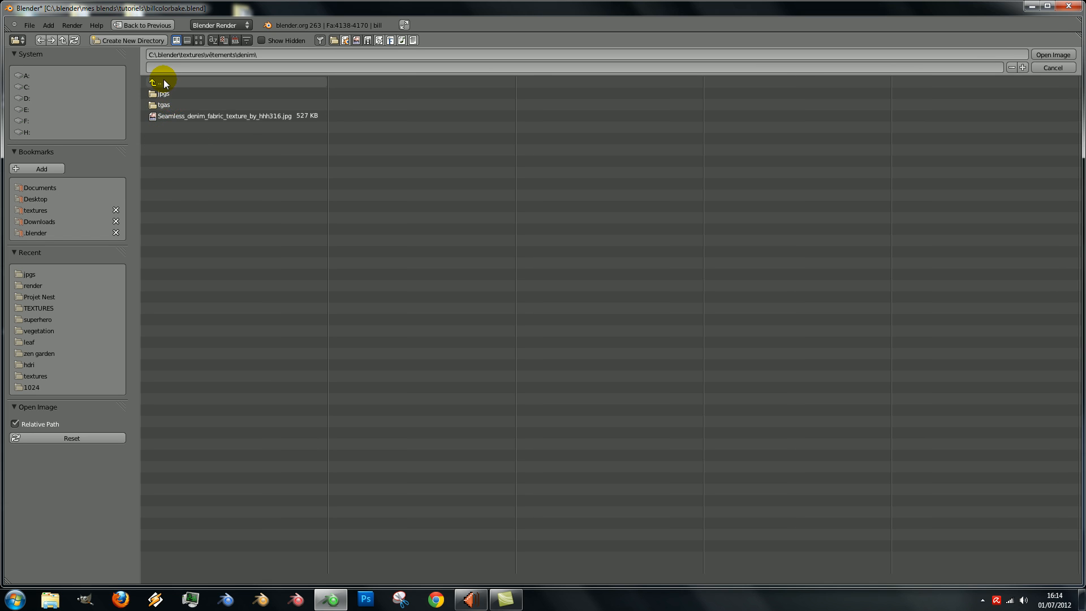
left_click(164, 81)
left_click(178, 114)
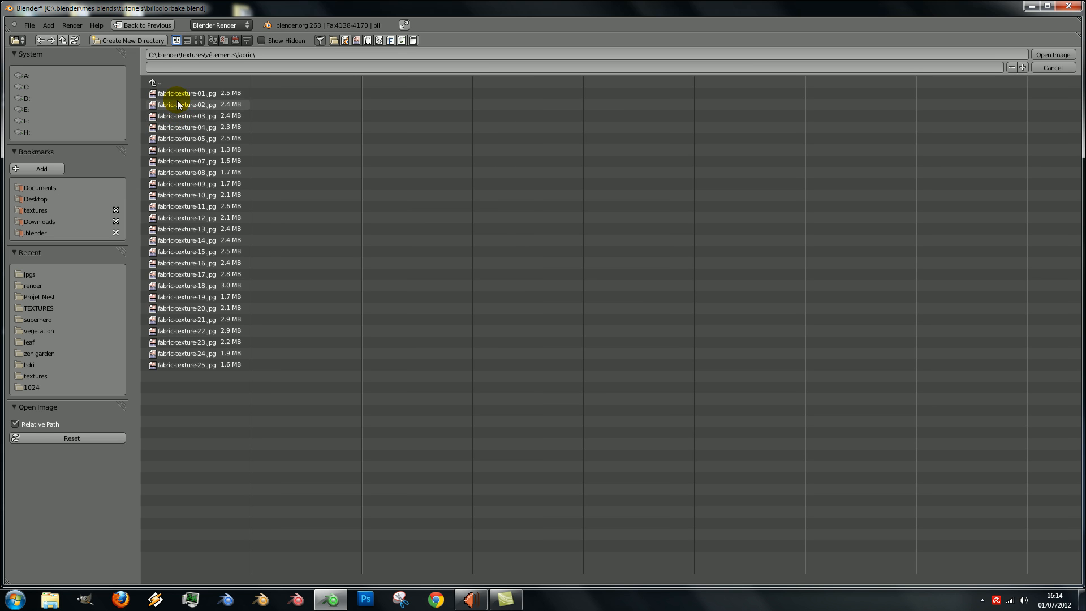
left_click(171, 83)
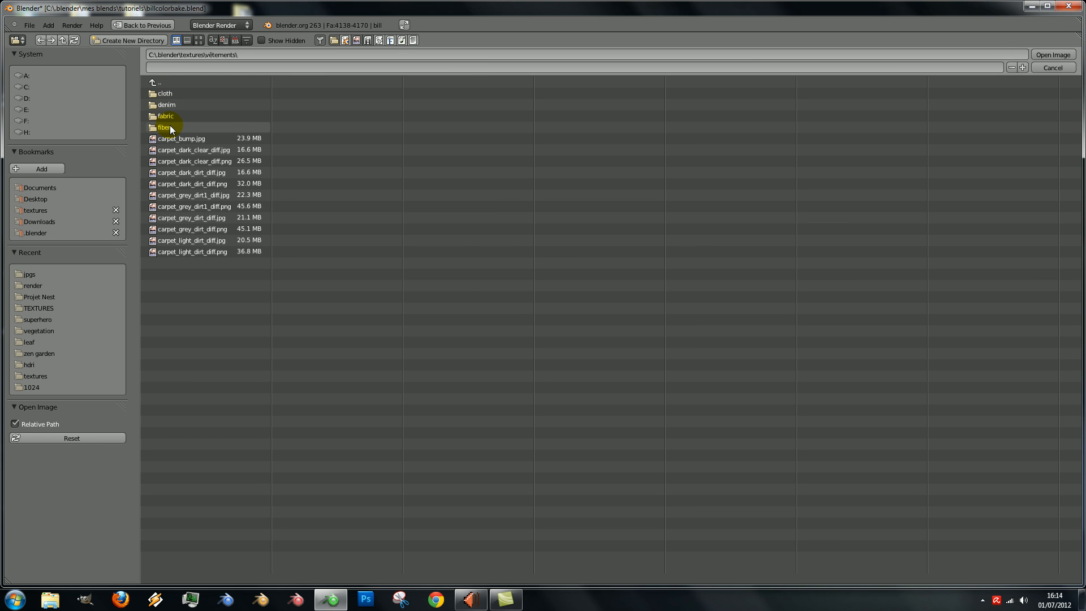
left_click(177, 108)
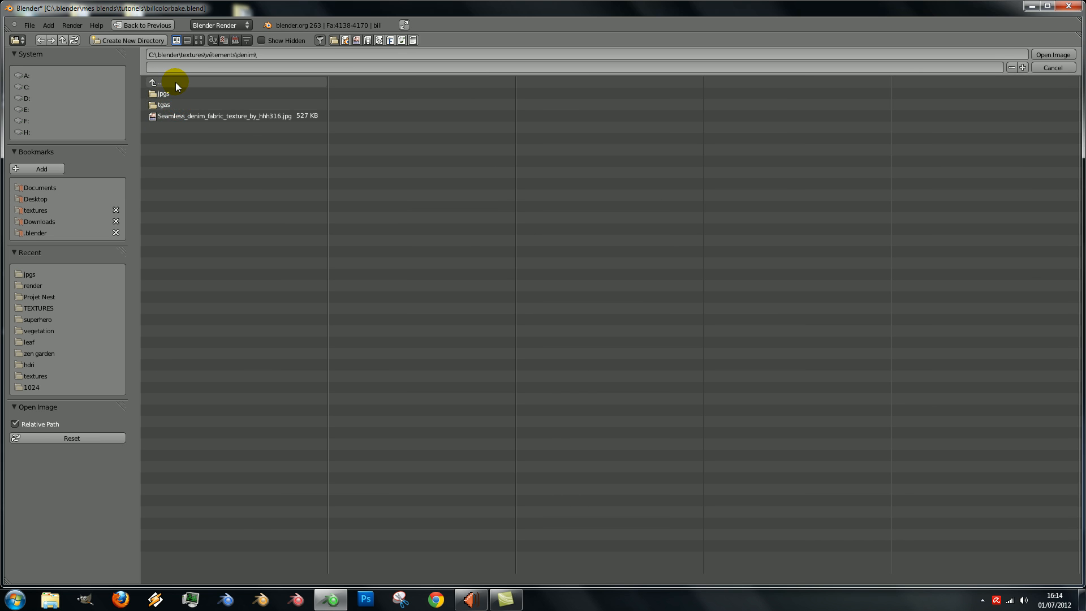
left_click(175, 83)
Load denimblue.jpg from the vêtements\cloth folder as the jean texture's image, viewing the files as thumbnails
left_click(175, 93)
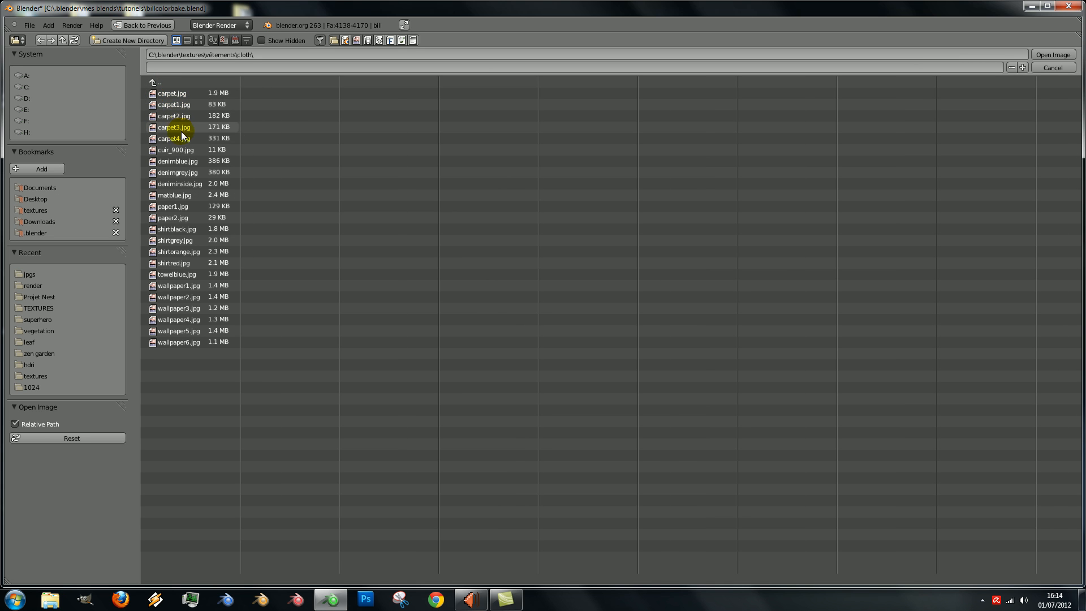
left_click(176, 161)
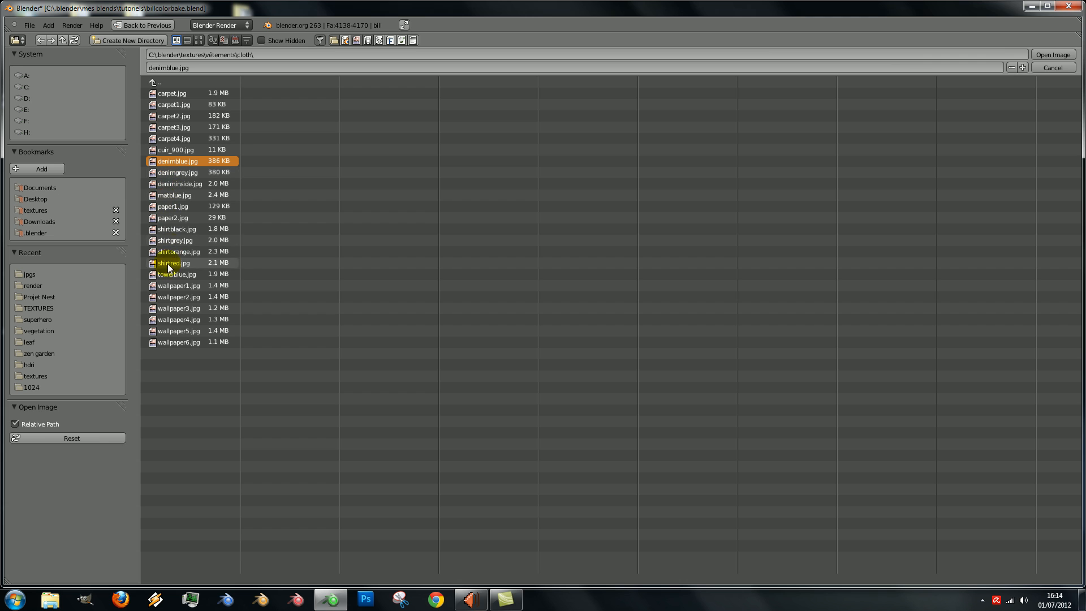
left_click(198, 40)
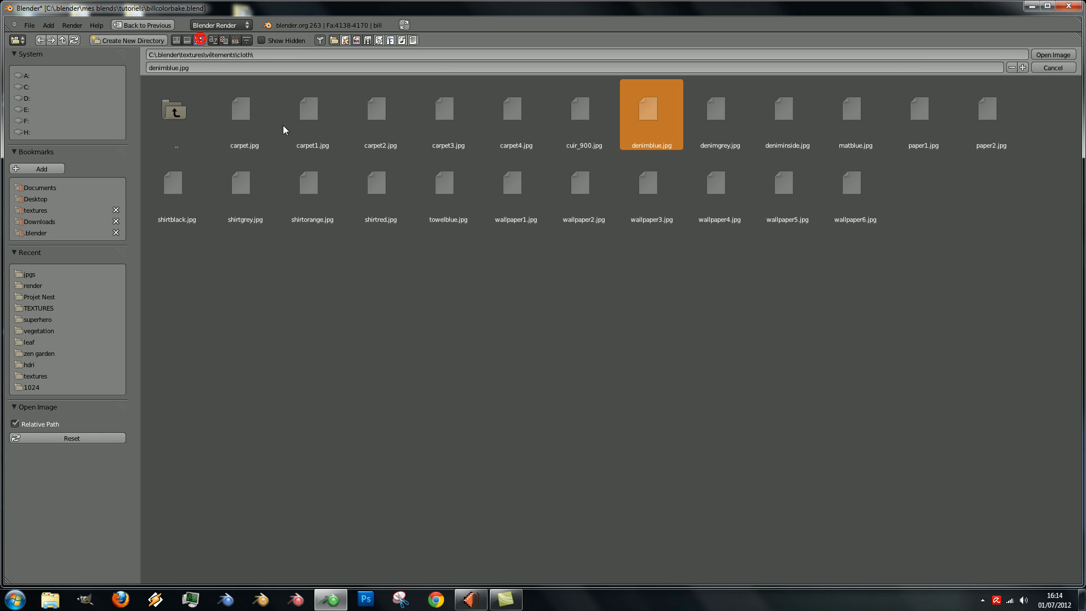
left_click(249, 113)
left_click(315, 113)
left_click(381, 125)
left_click(442, 121)
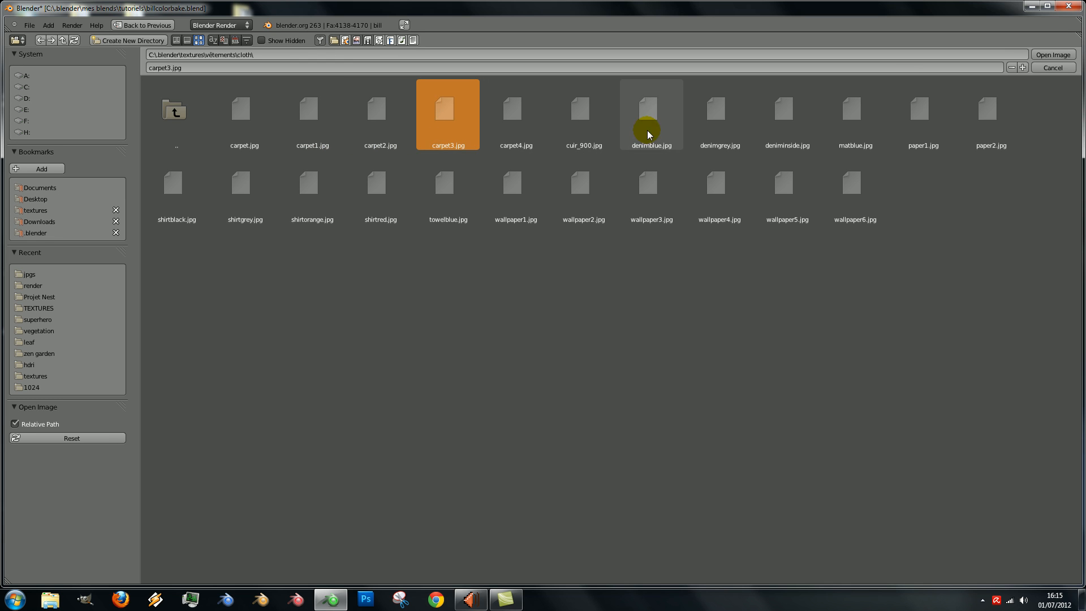
left_click(647, 133)
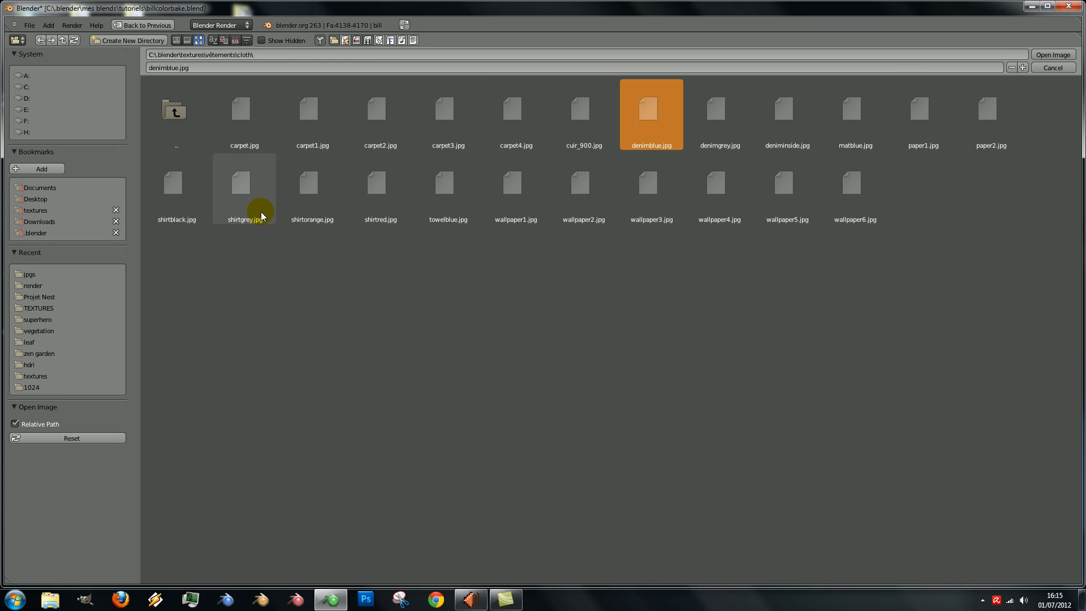
left_click(1052, 55)
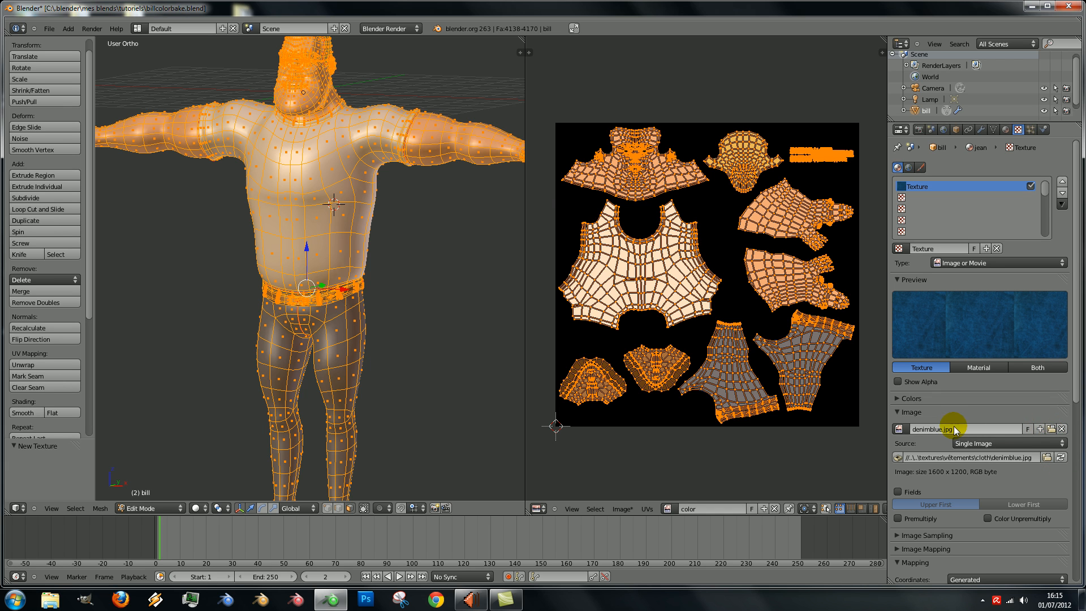
Replace denimblue.jpg in the jean texture with dark.jpg from the vêtements\denim\jpgs folder
scroll(961, 332, "down", 1)
scroll(962, 332, "up", 1)
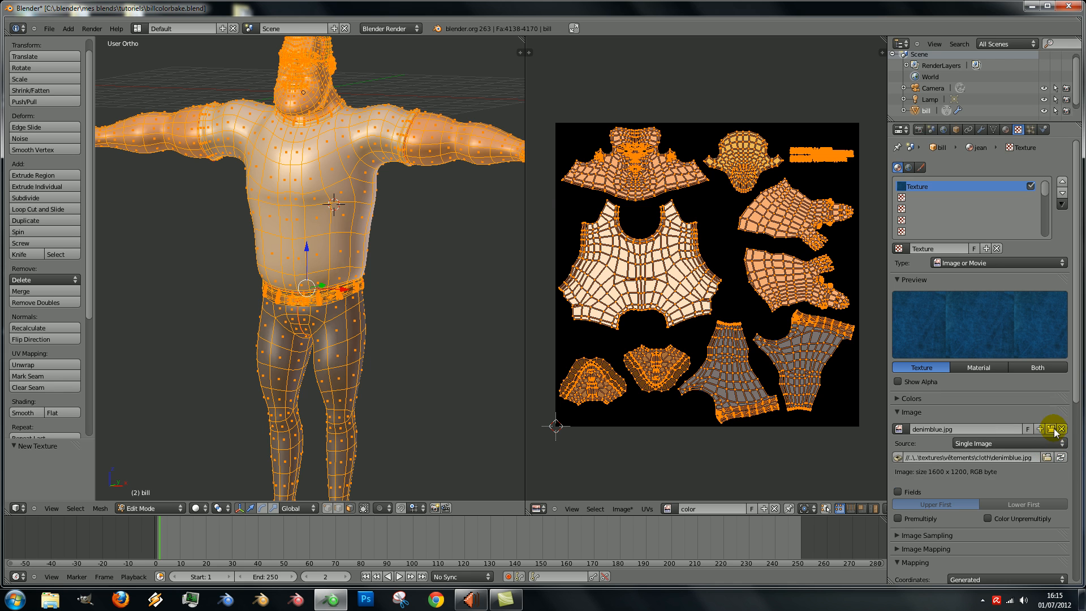
left_click(1062, 429)
left_click(1026, 425)
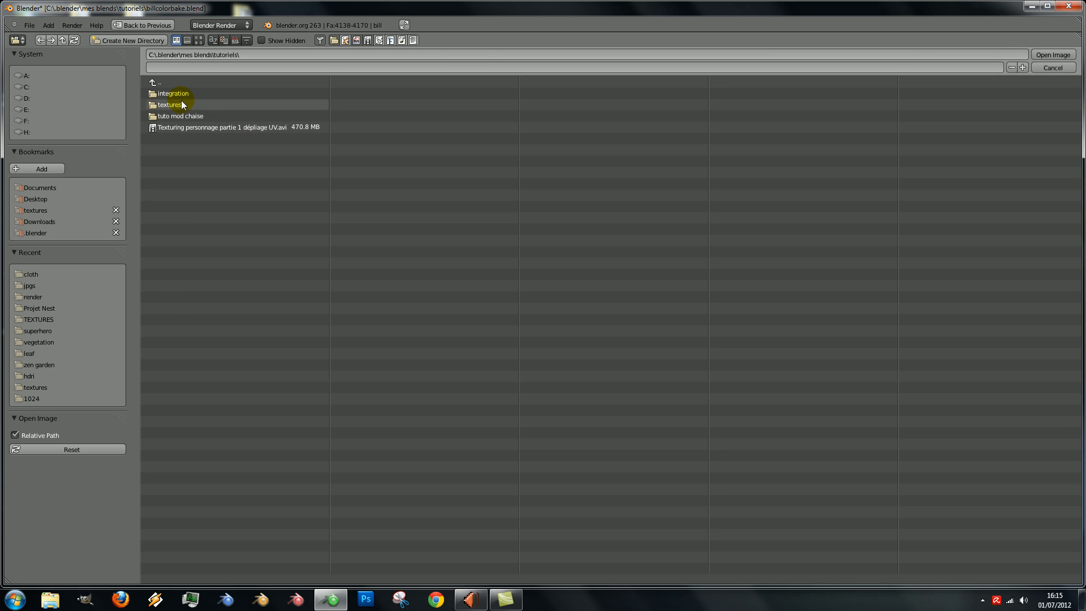
left_click(35, 273)
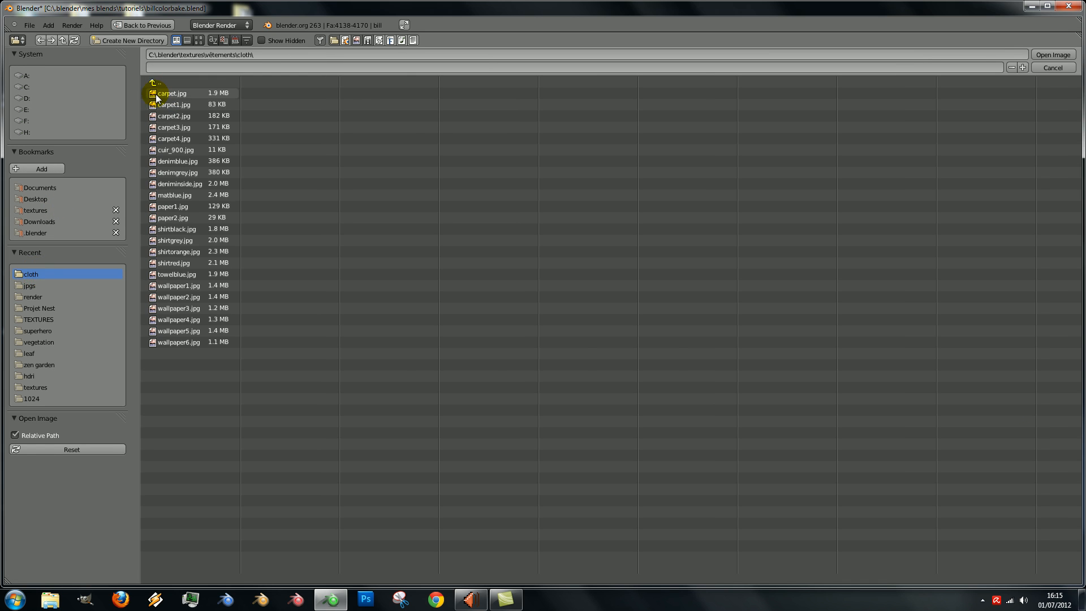
left_click(176, 105)
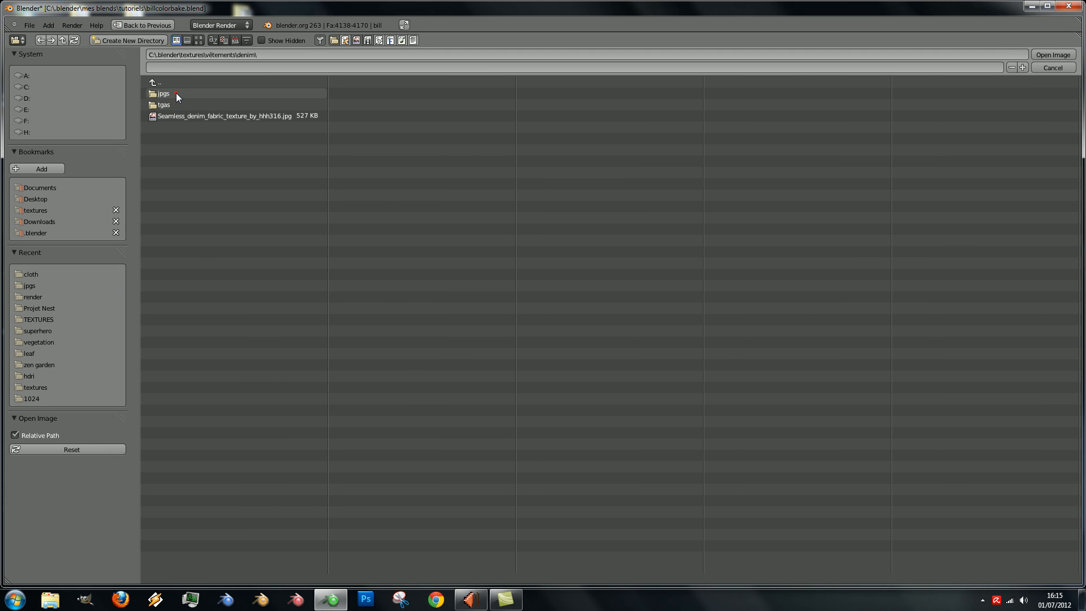
left_click(176, 94)
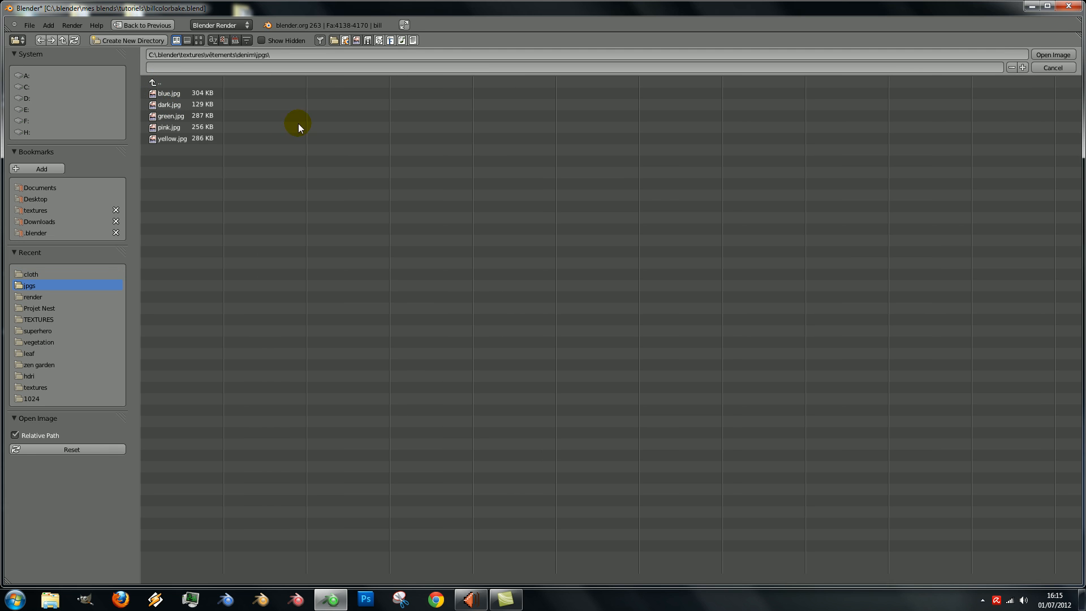
left_click(182, 104)
left_click(1055, 55)
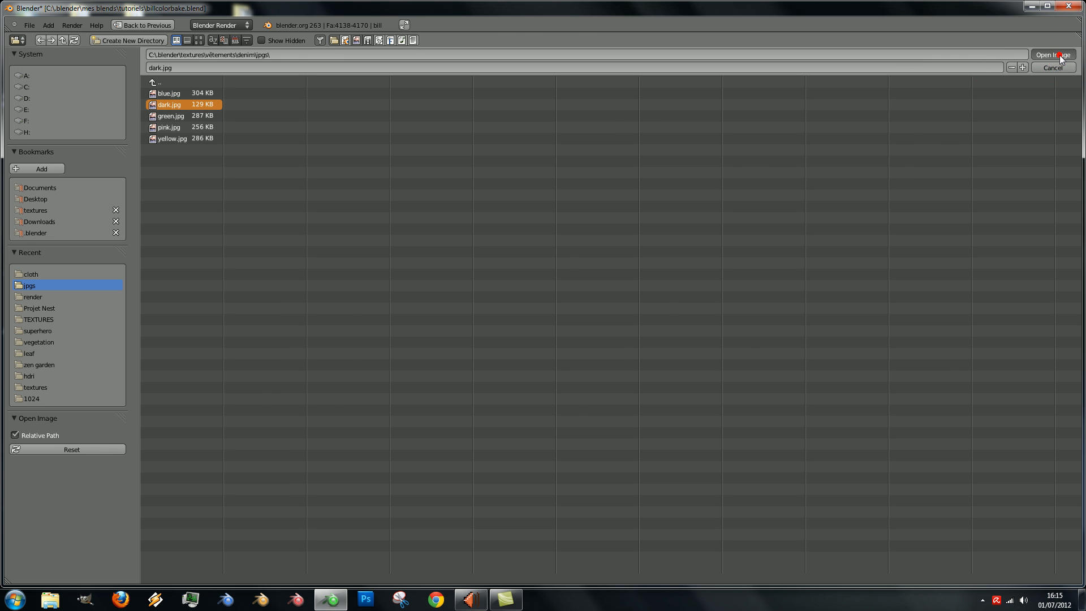
Display the dark.jpg image in the UV/Image Editor in place of the color image
scroll(978, 330, "up", 4)
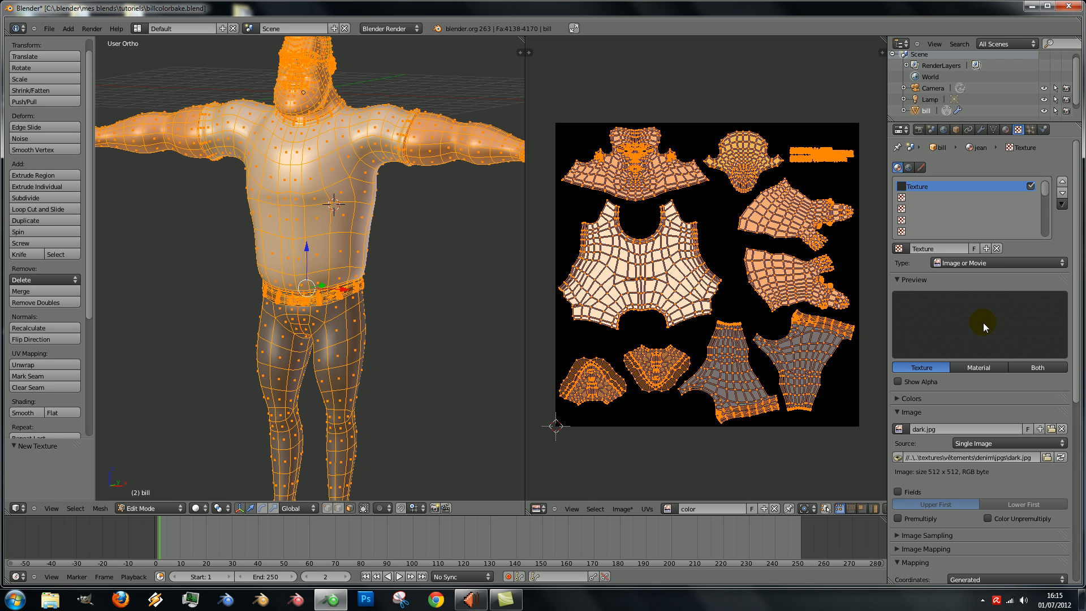
left_click(667, 509)
left_click(687, 447)
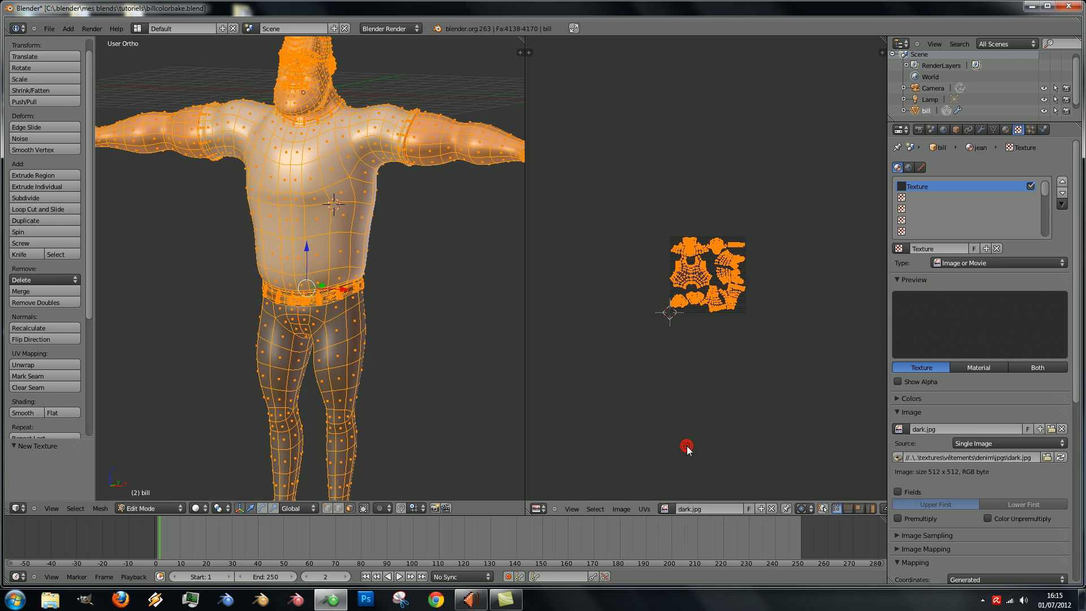
Display the blue.jpg image behind the UV layout in the UV/Image Editor in place of dark.jpg
scroll(737, 315, "up", 12)
scroll(735, 311, "down", 6)
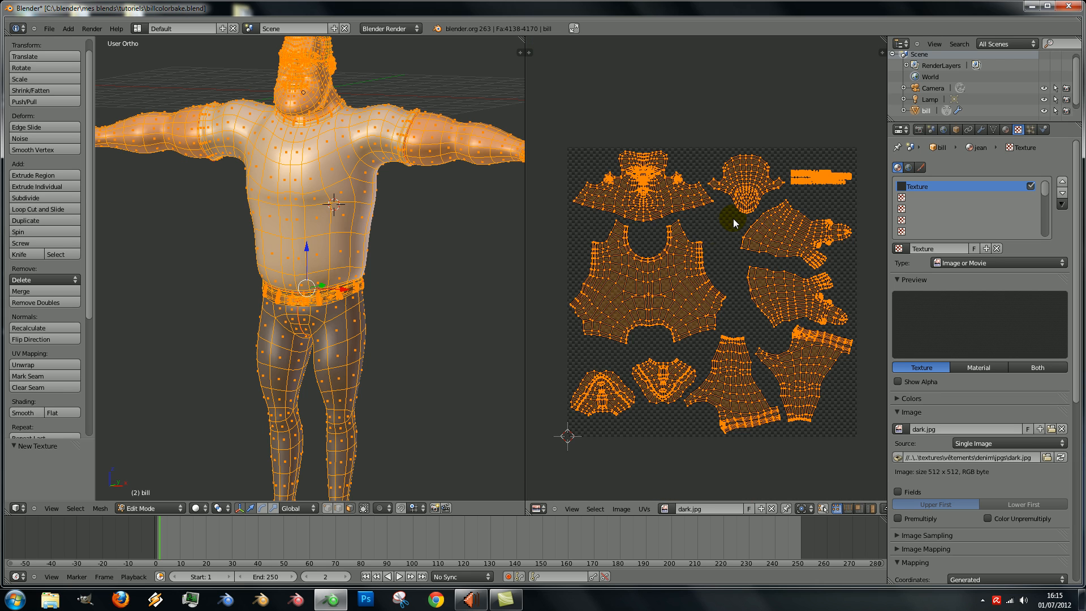
scroll(696, 359, "up", 4)
scroll(735, 235, "down", 3)
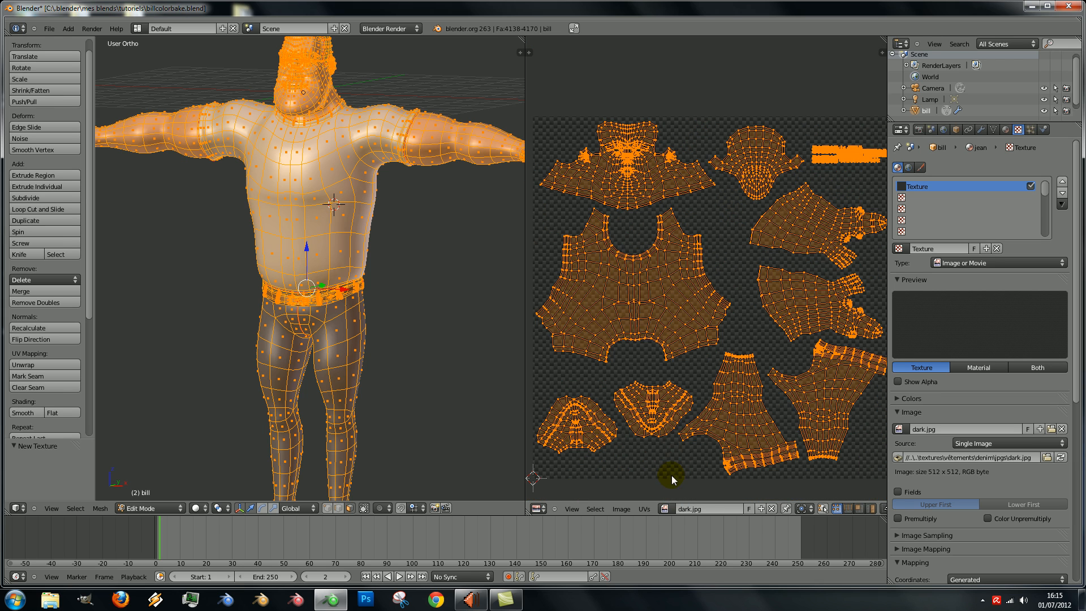
left_click(665, 508)
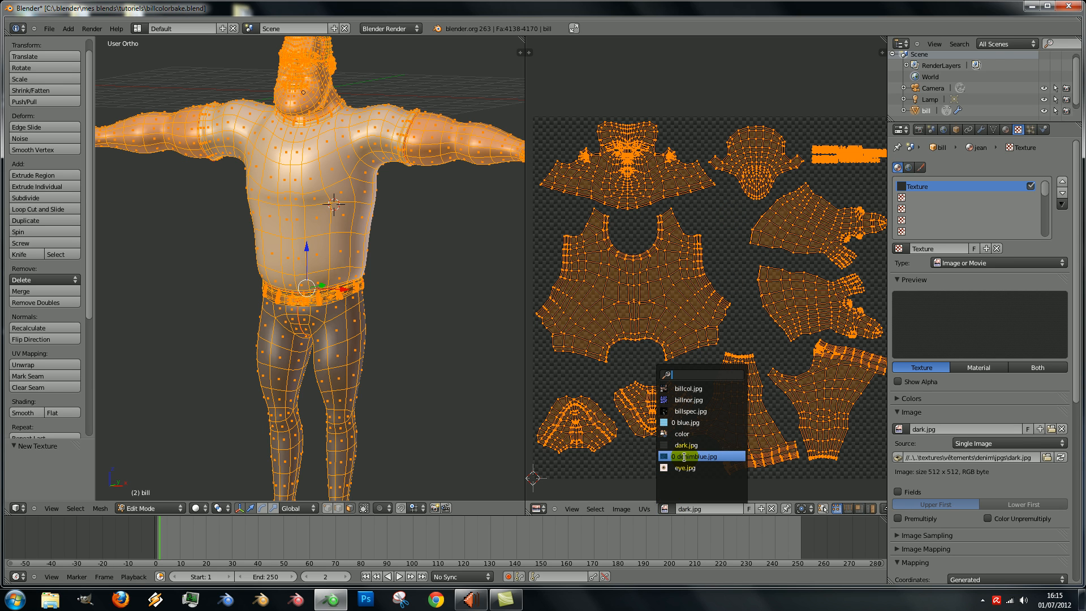
left_click(684, 423)
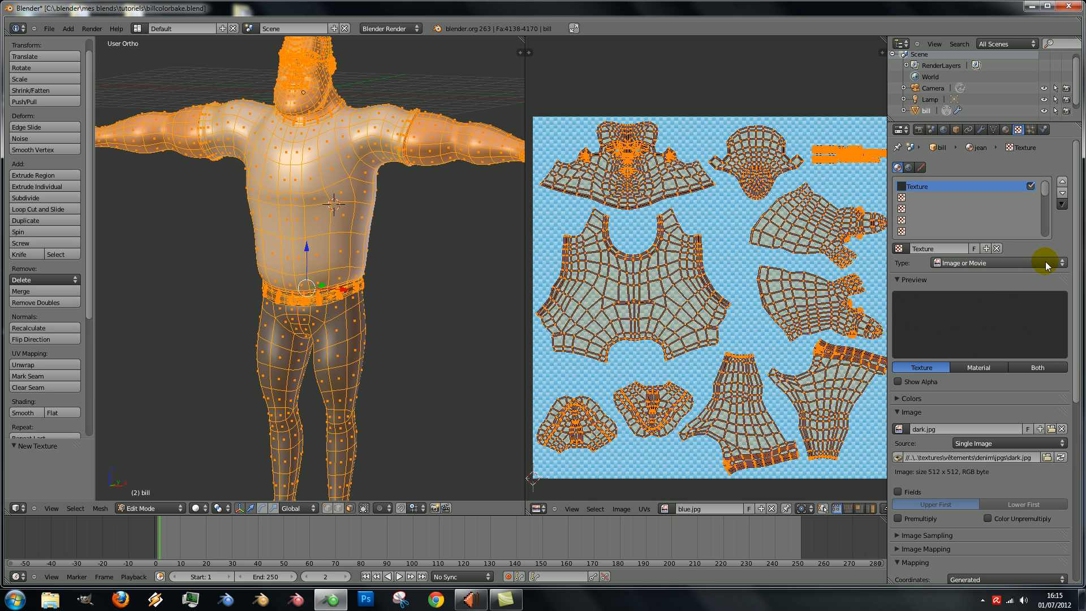
scroll(679, 243, "down", 2)
scroll(685, 242, "up", 1)
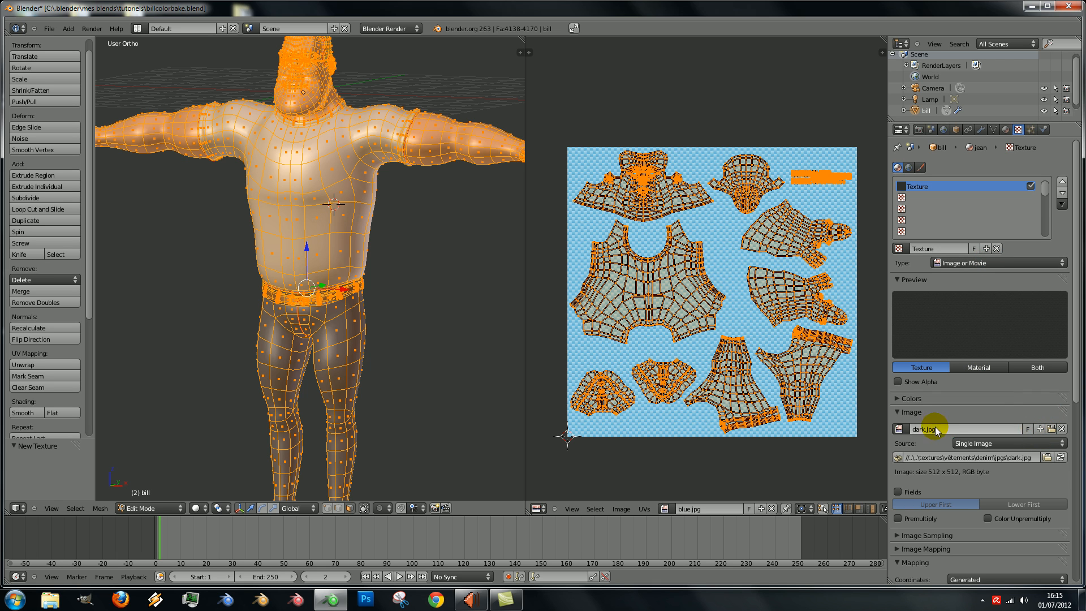
Replace dark.jpg with the already loaded blue.jpg as the jean texture's image
left_click(899, 429)
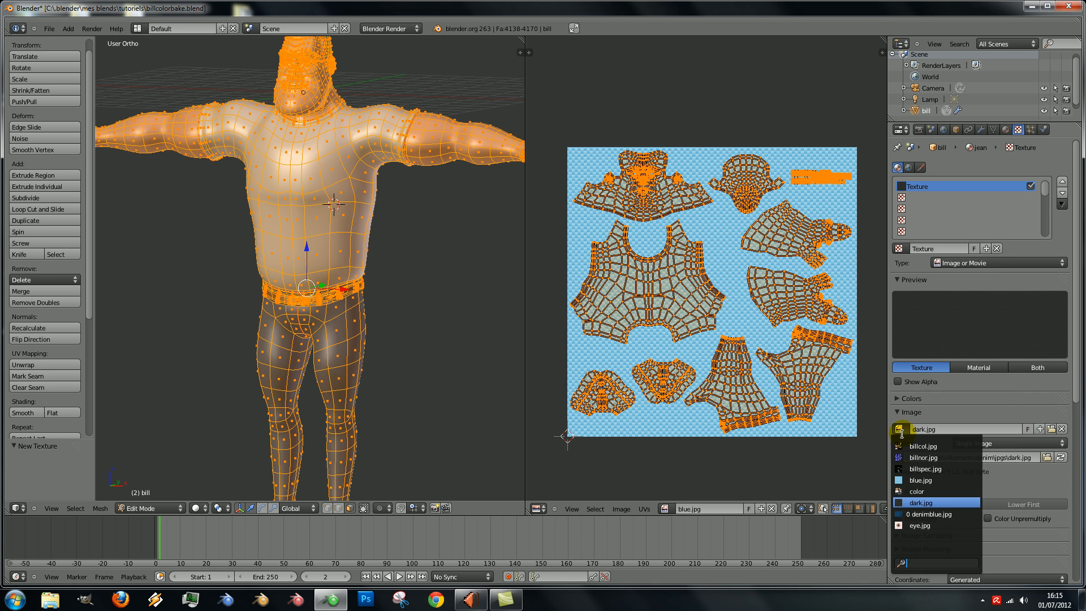
left_click(919, 478)
scroll(963, 340, "down", 3)
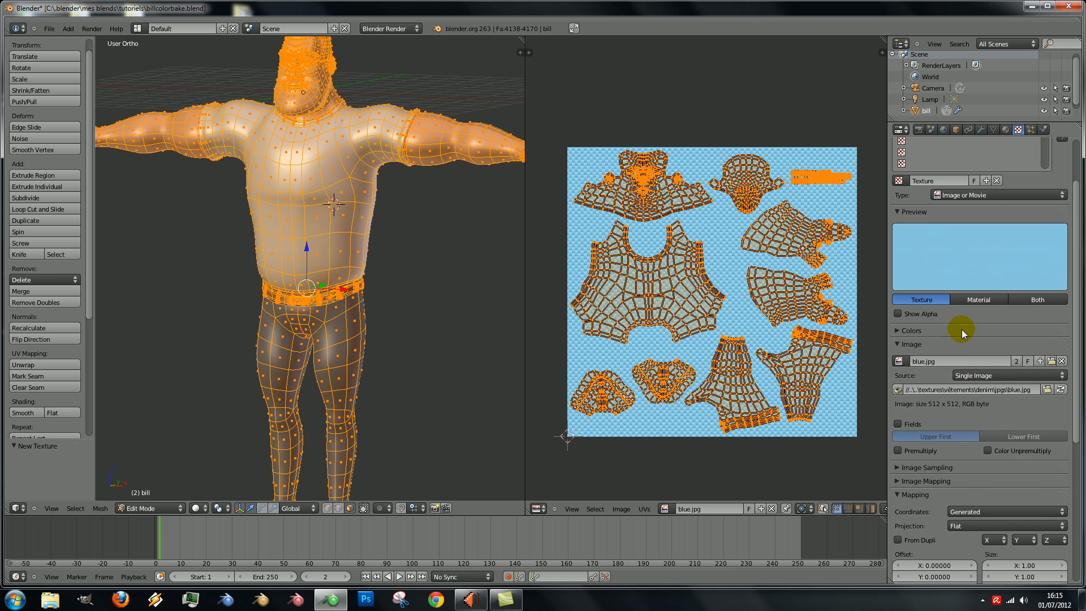
Adjust the jean texture's colors to brightness 0.644, contrast 0.741 and saturation 0.804
scroll(962, 333, "down", 1)
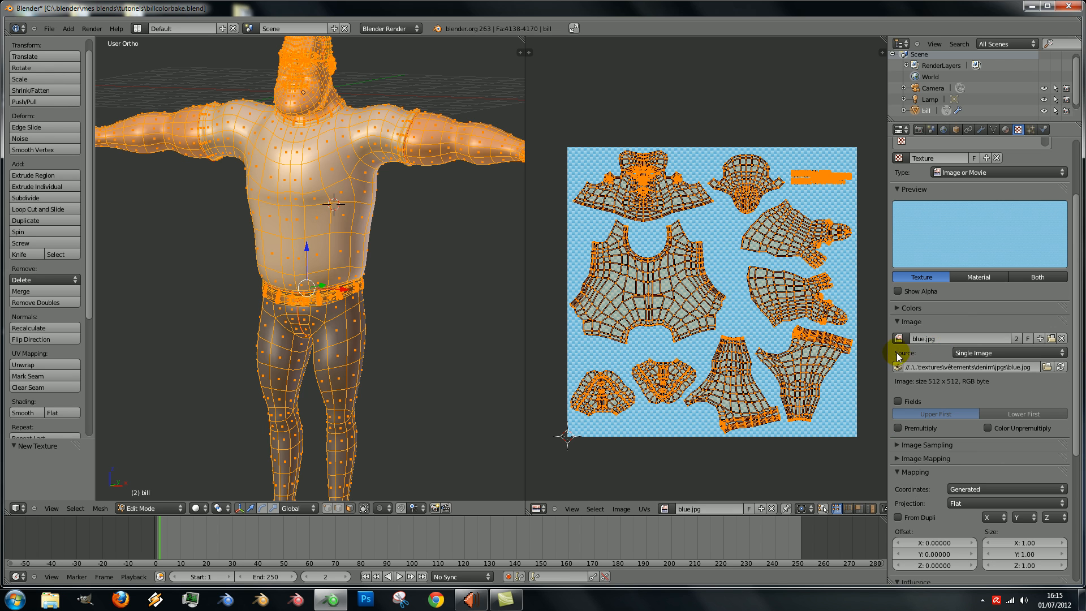
left_click(898, 307)
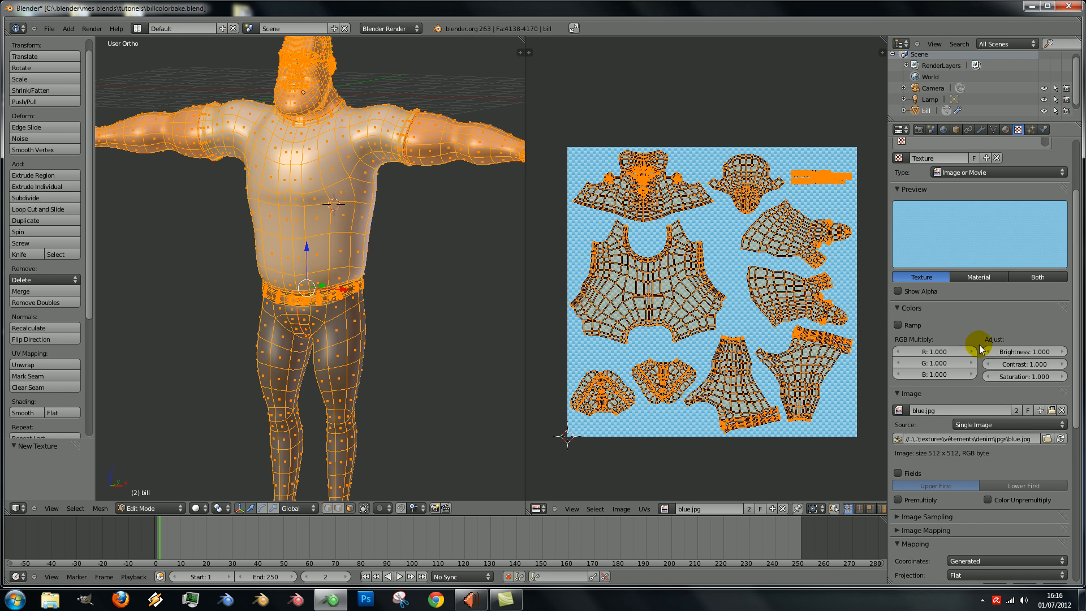
left_click_drag(1037, 354, 1006, 355)
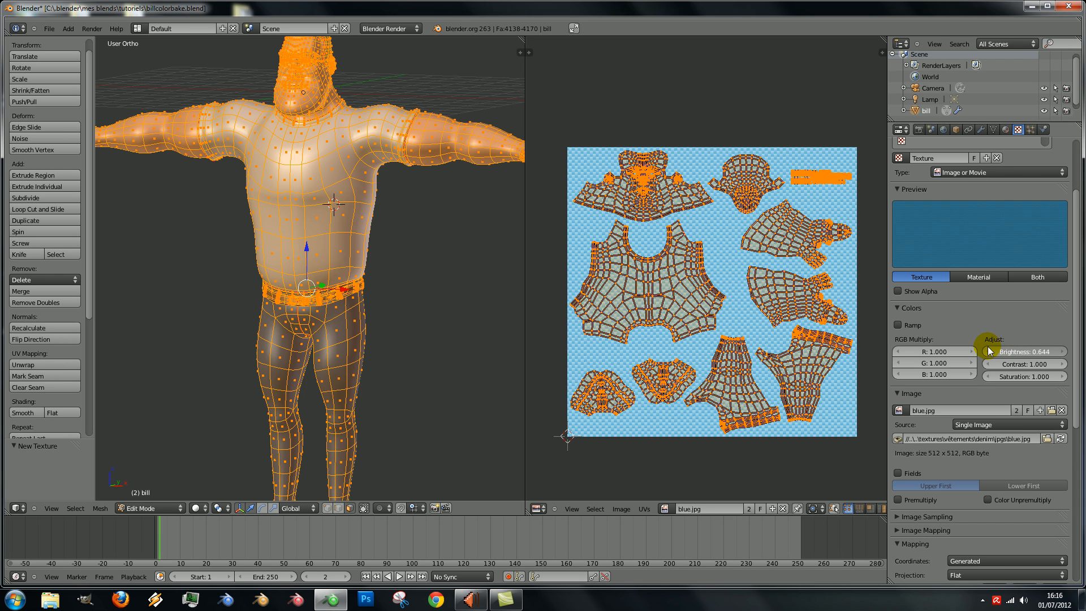
mouse_move(1025, 366)
left_mouse_down()
mouse_move(1046, 364)
mouse_move(1015, 364)
mouse_move(1024, 379)
mouse_move(1012, 380)
left_mouse_up()
scroll(1034, 426, "down", 4)
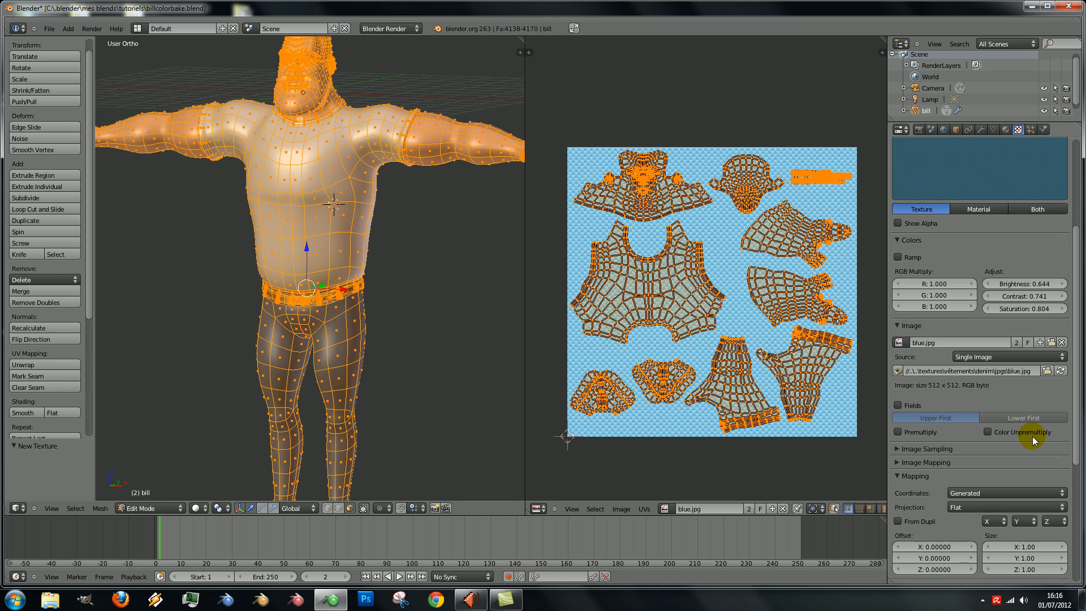
scroll(1029, 283, "down", 4)
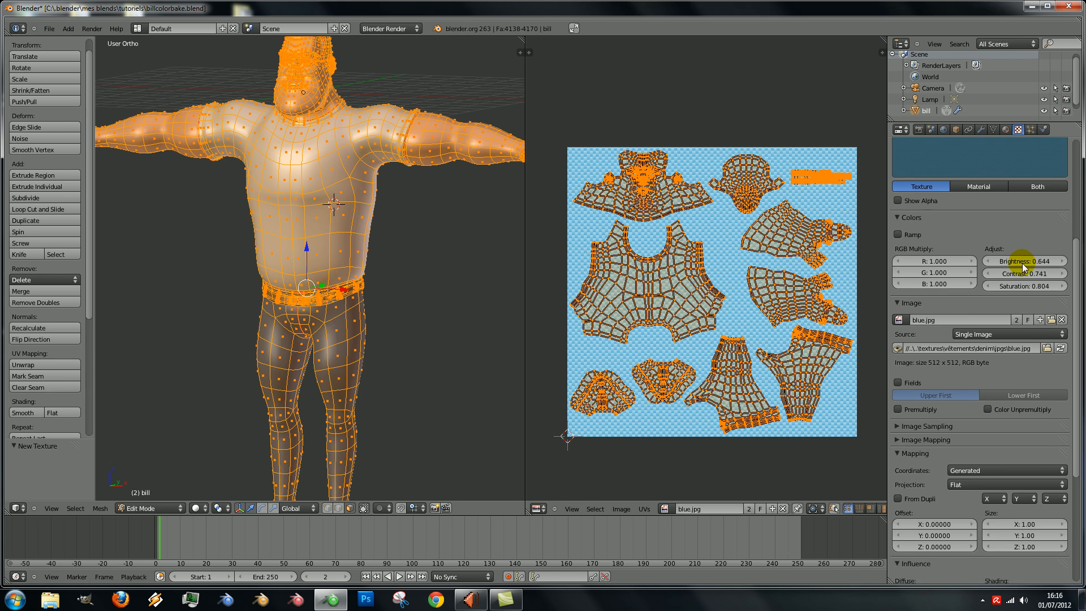
scroll(395, 307, "down", 5)
scroll(396, 308, "up", 5)
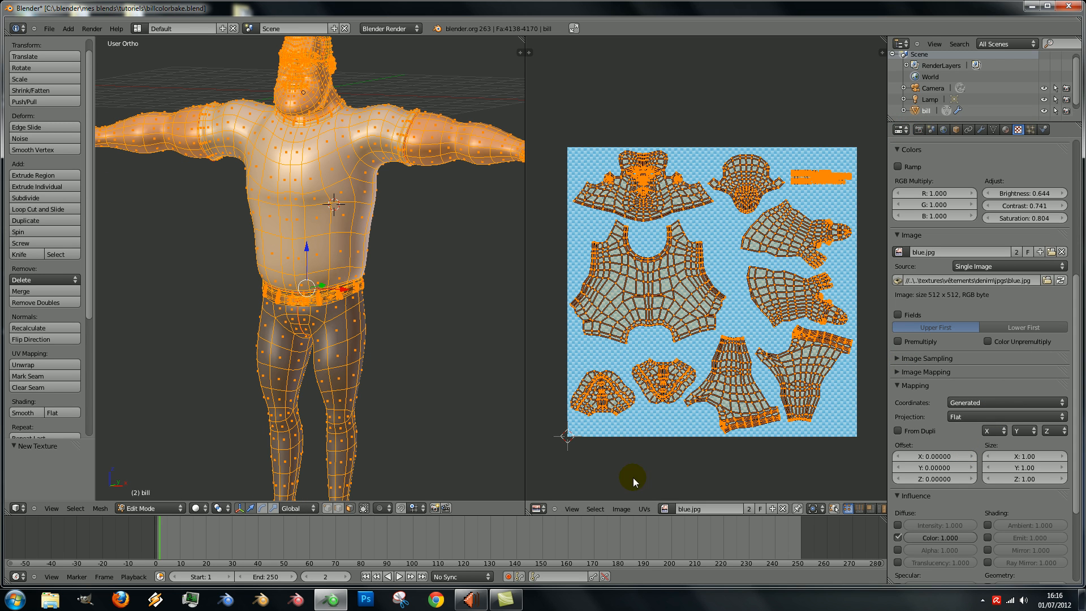
Display the color image in the UV/Image Editor and bake the textures into it
left_click(664, 508)
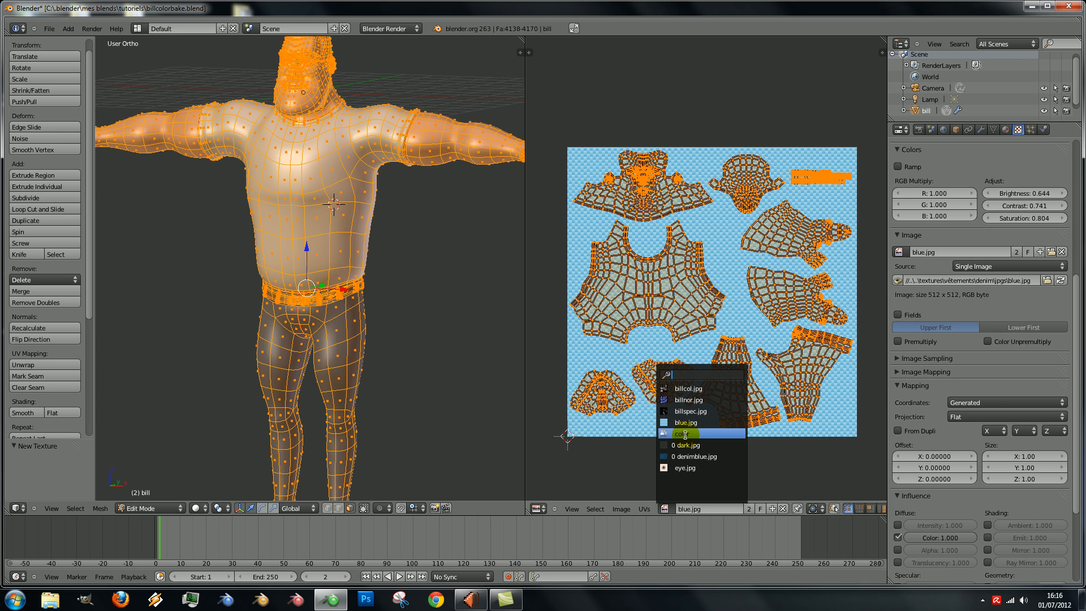
left_click(684, 433)
scroll(696, 308, "down", 6)
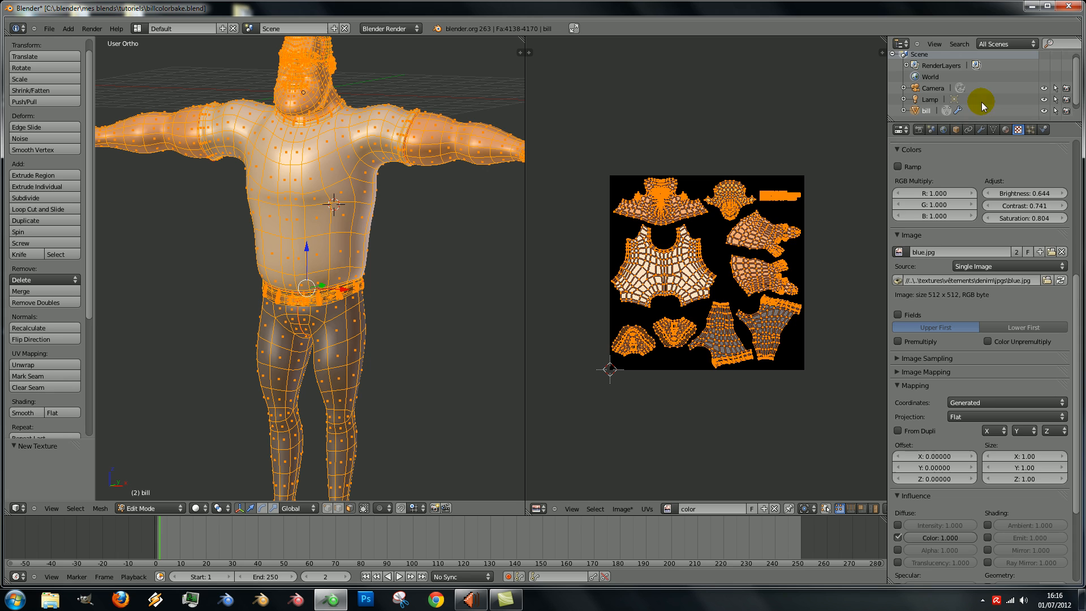
left_click(919, 130)
left_click(1001, 514)
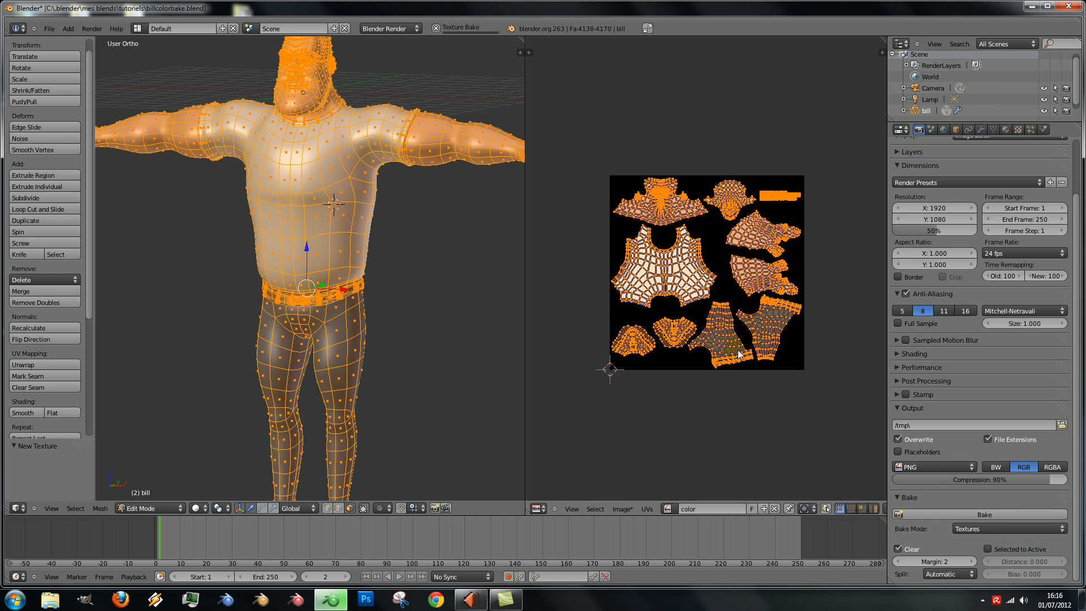
Leave Edit Mode and enable Textured Solid display in the 3D view to show the baked image on bill
key("Tab")
scroll(738, 339, "up", 3)
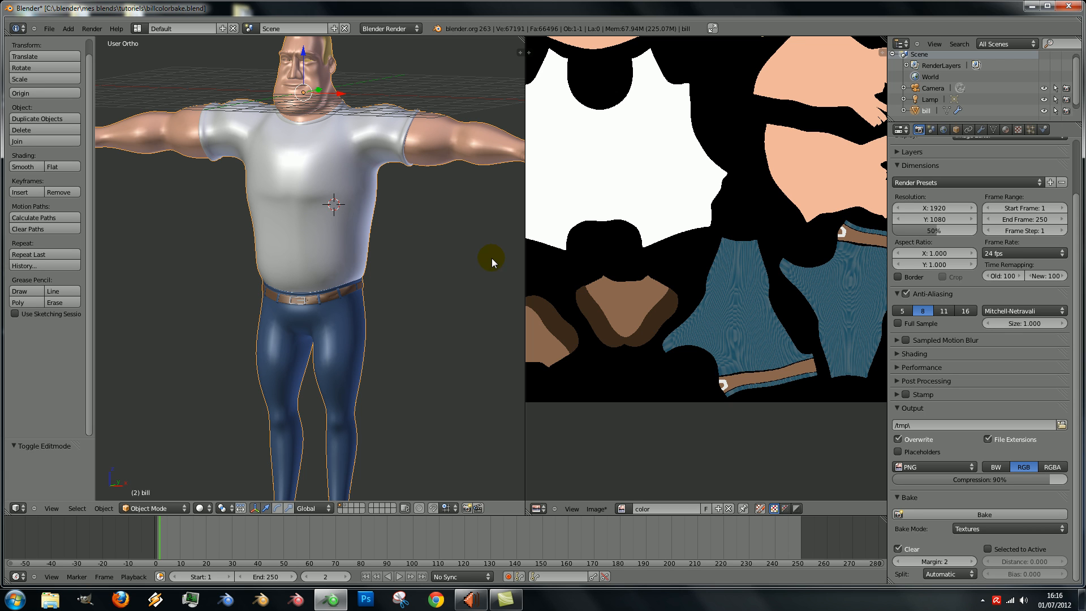
key("n")
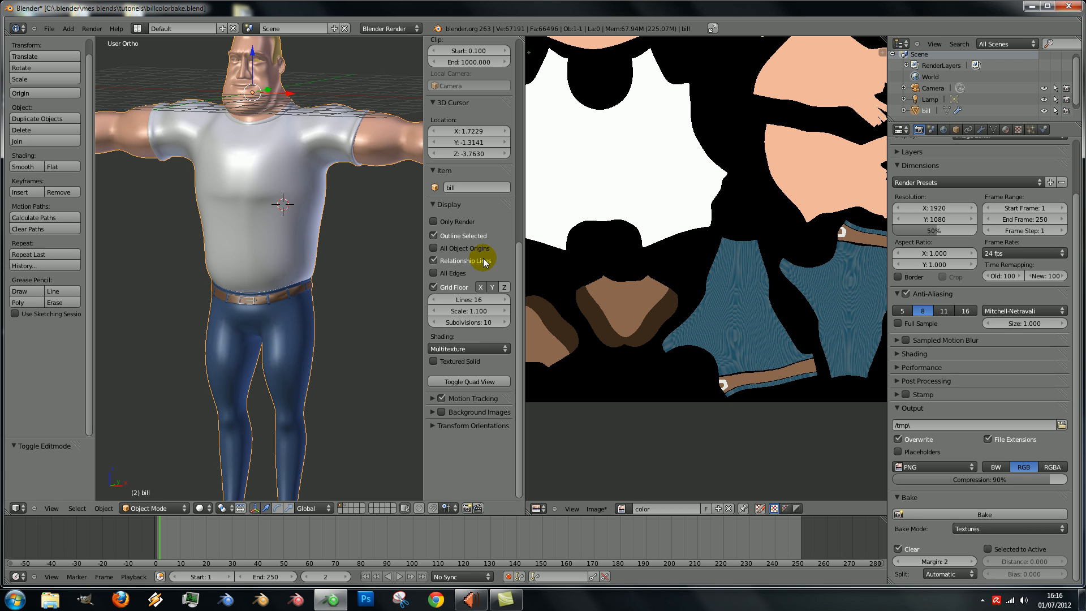
left_click(434, 361)
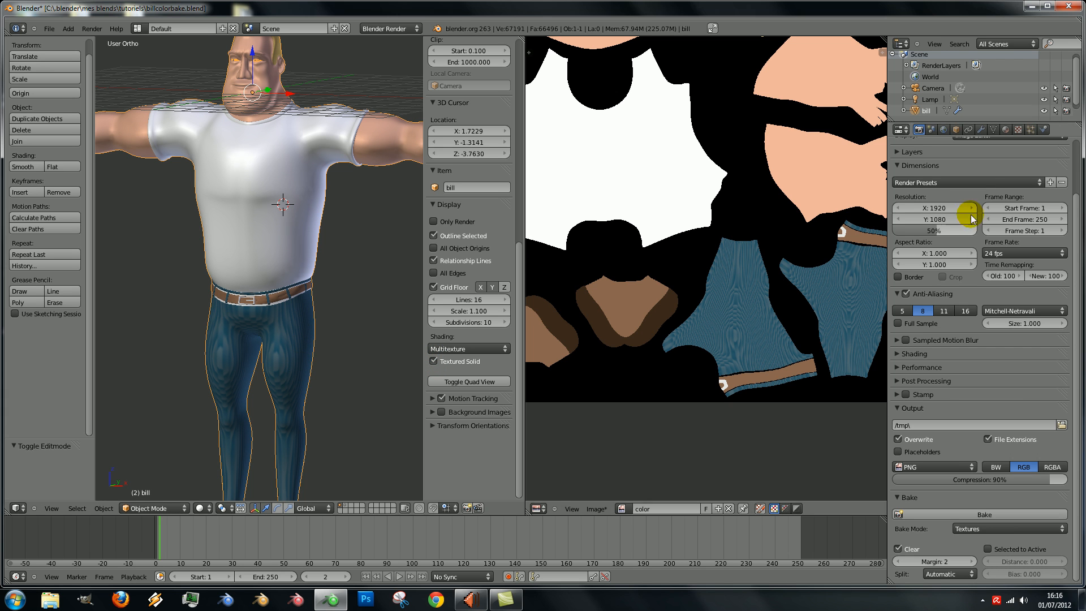
middle_click_drag(293, 356, 308, 322)
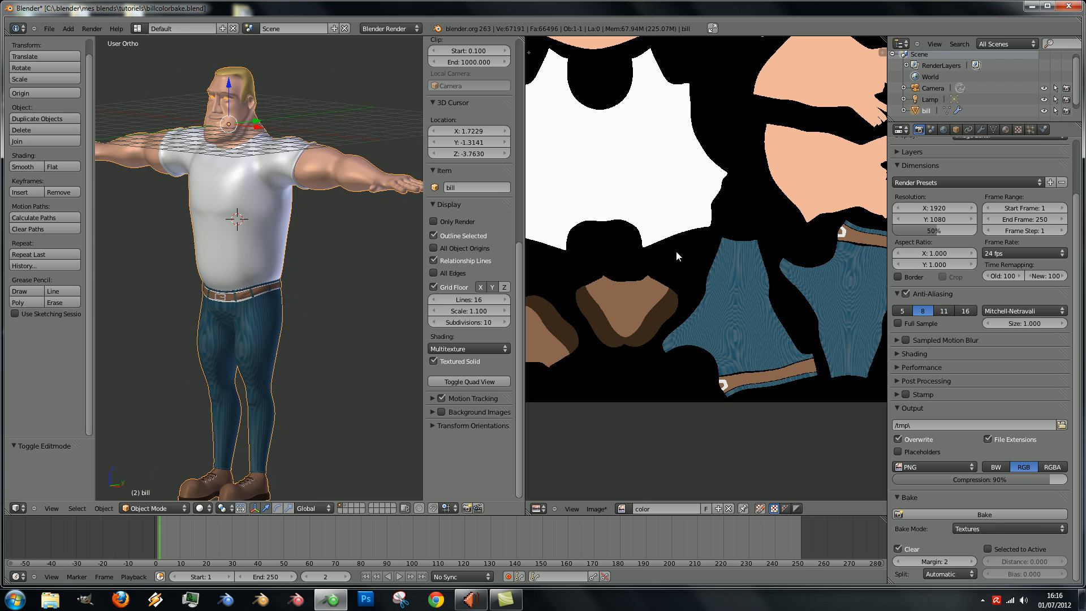
Set the projection of the jean texture's mapping from Flat to Cube
left_click(1019, 131)
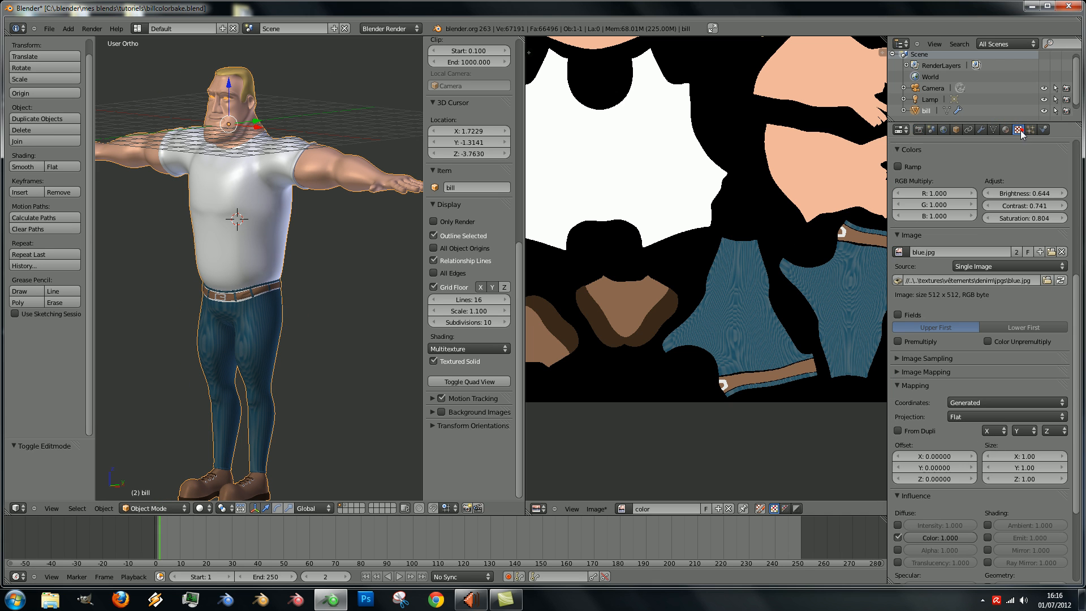
scroll(998, 359, "down", 2)
left_click(989, 371)
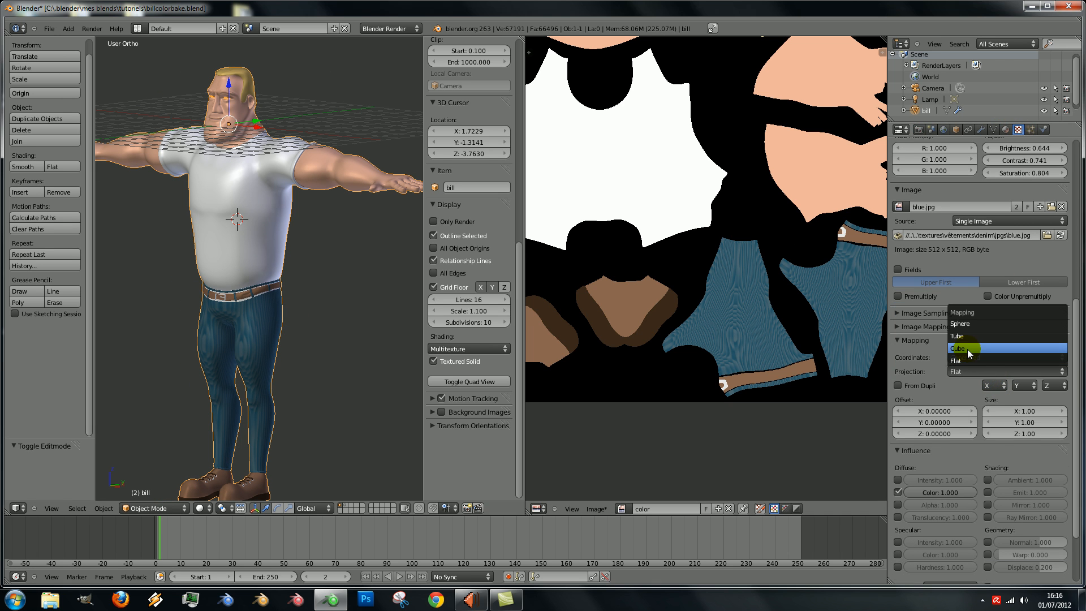
left_click(968, 348)
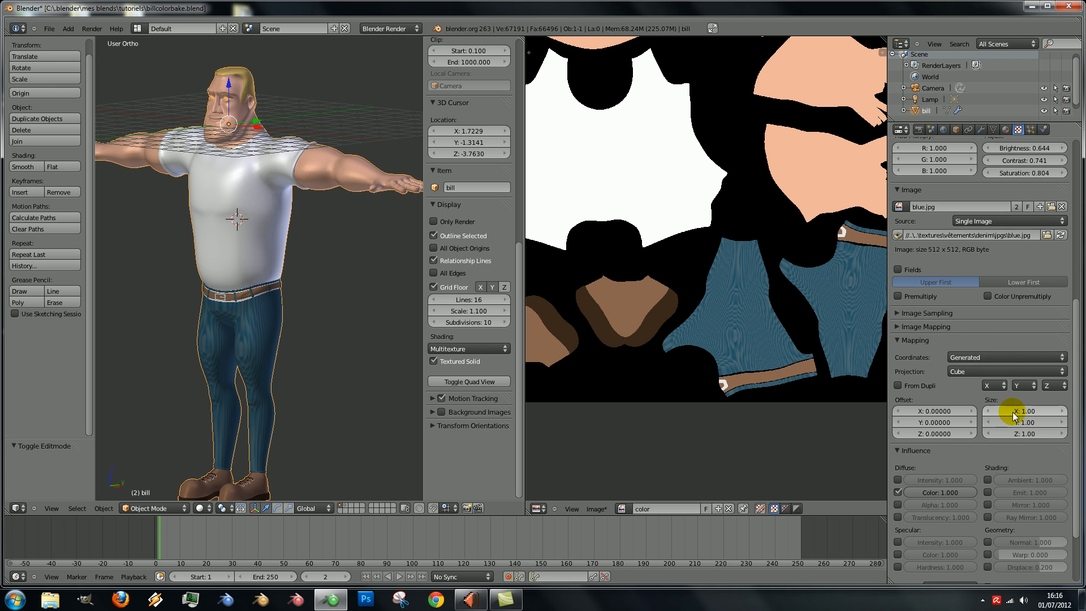
Increase the X and Y repeat in the jean texture's image mapping
left_click(900, 324)
left_click(965, 371)
left_click(966, 380)
left_click(965, 370)
left_click(966, 380)
left_click(965, 380)
left_click(965, 370)
Bake the textures into the color image again with the new jean mapping
scroll(1046, 249, "up", 12)
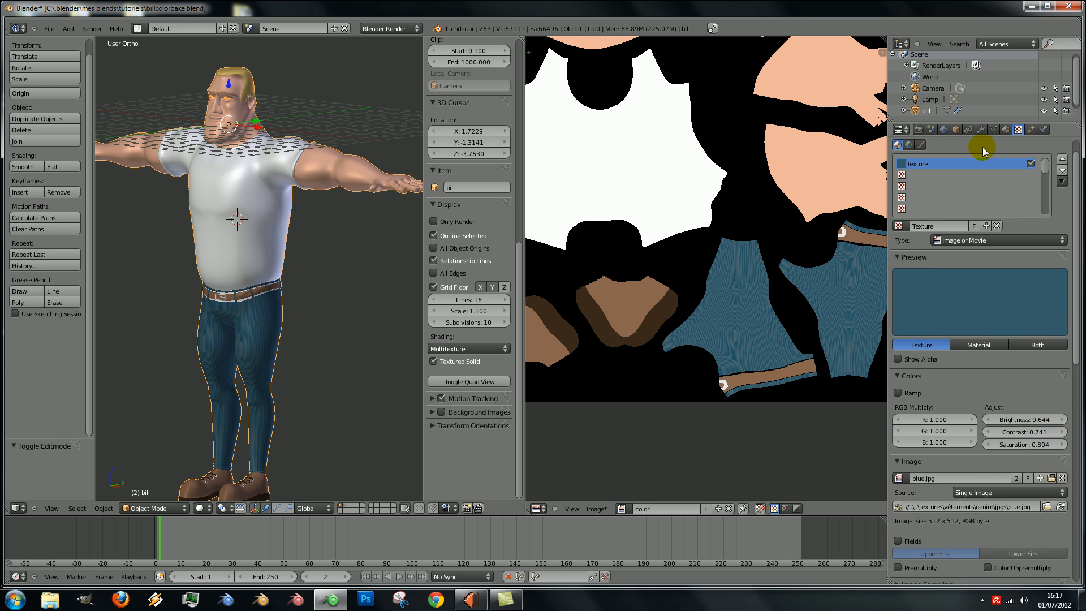
left_click(919, 129)
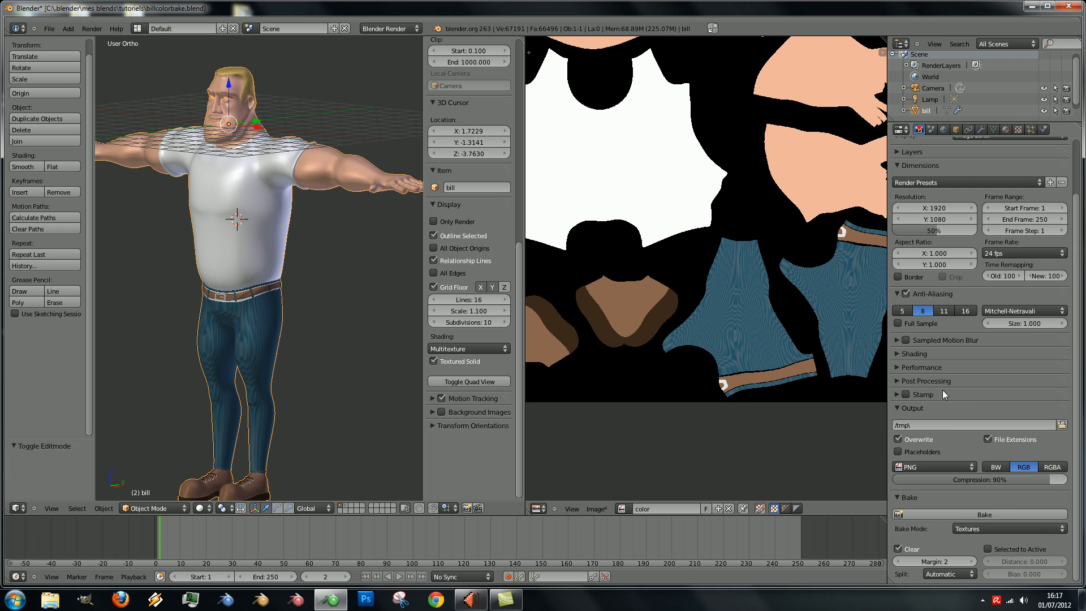
left_click(957, 512)
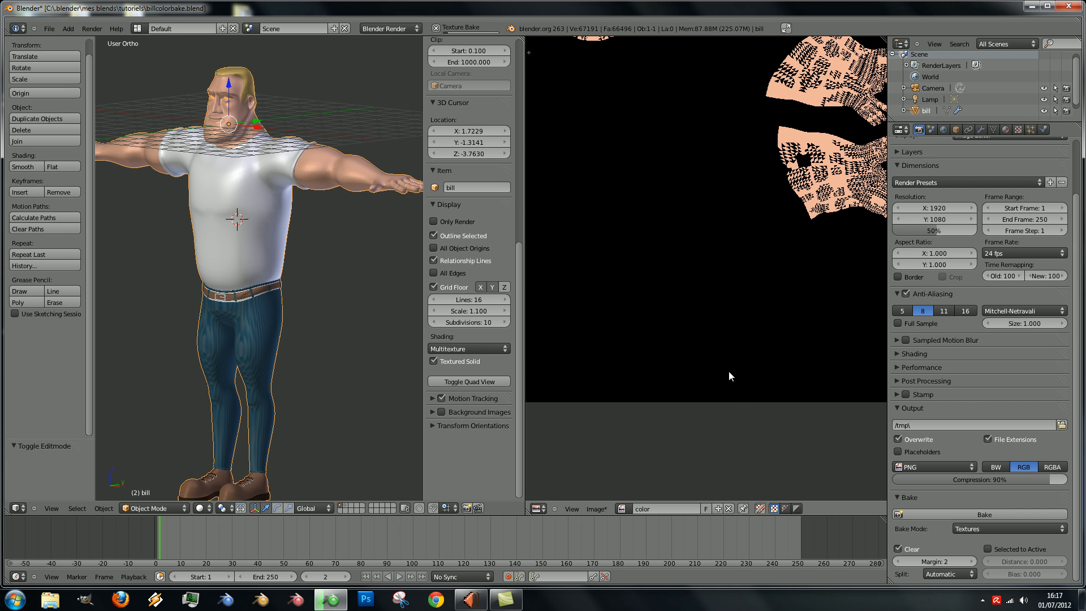
Examine the baked denim pattern and the belt area on the character's jeans up close
scroll(279, 372, "up", 5)
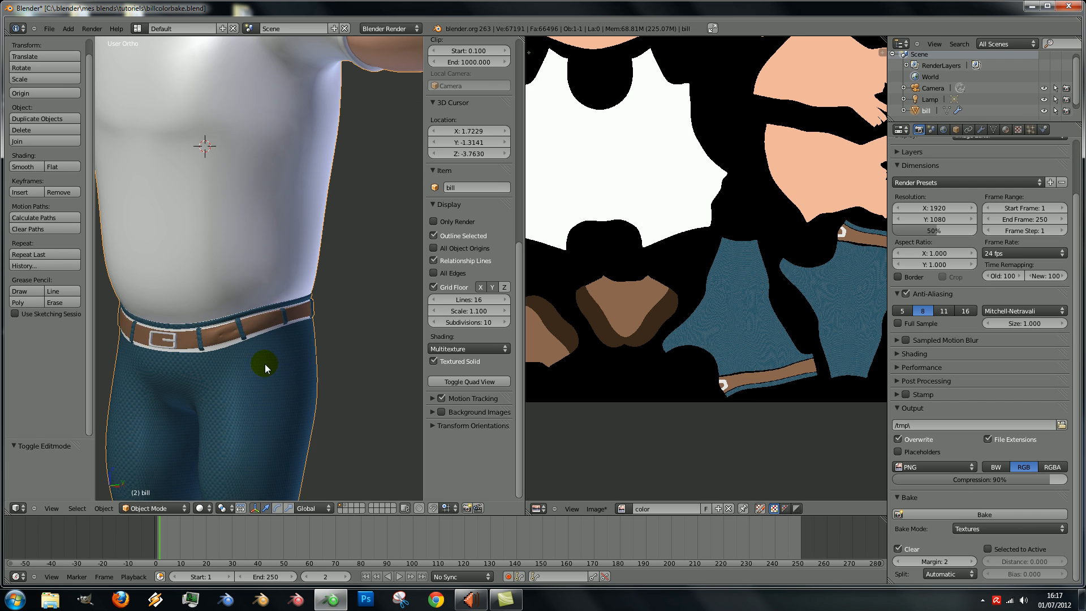
middle_click_drag(287, 336, 288, 332)
middle_click_drag(289, 371, 304, 306)
middle_click_drag(303, 382, 307, 315, "shift")
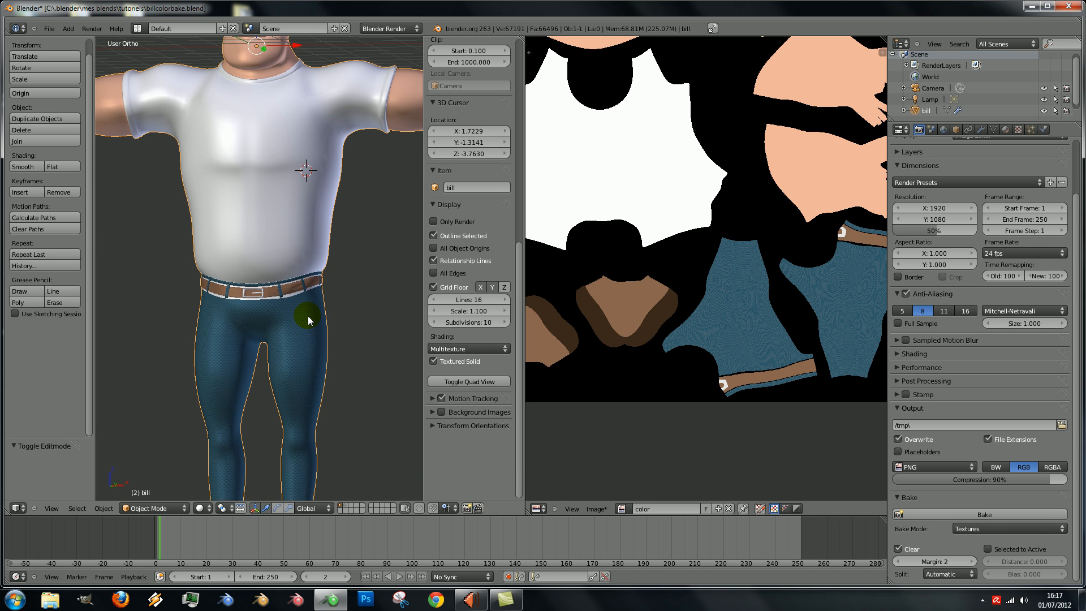
scroll(308, 316, "down", 4)
scroll(308, 316, "up", 4)
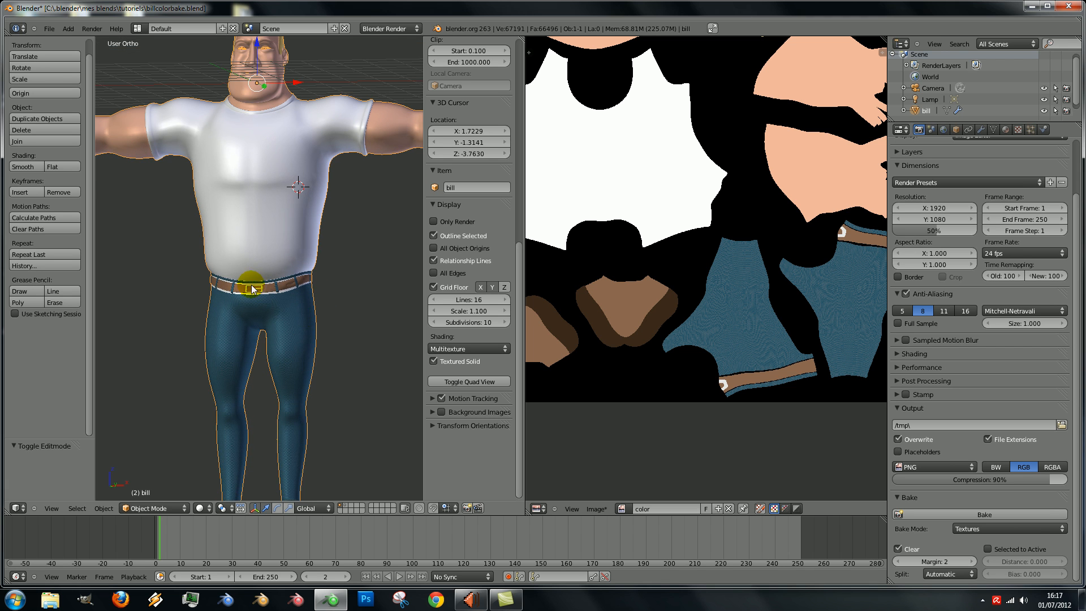
scroll(246, 297, "up", 1)
scroll(303, 316, "up", 4)
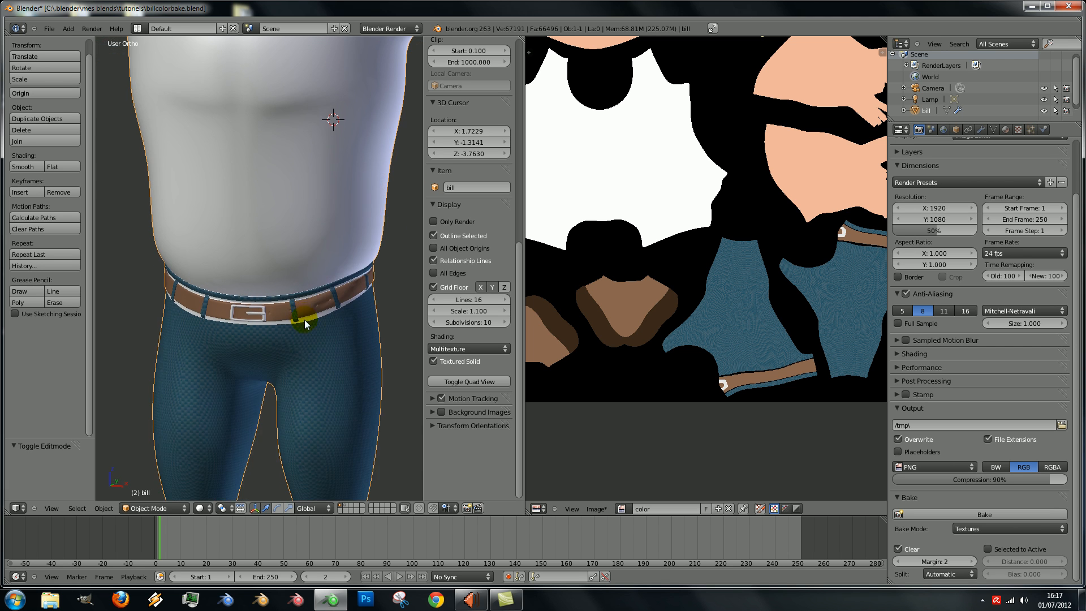
scroll(317, 329, "up", 4)
middle_click_drag(346, 364, 310, 85, "shift")
scroll(341, 221, "up", 4)
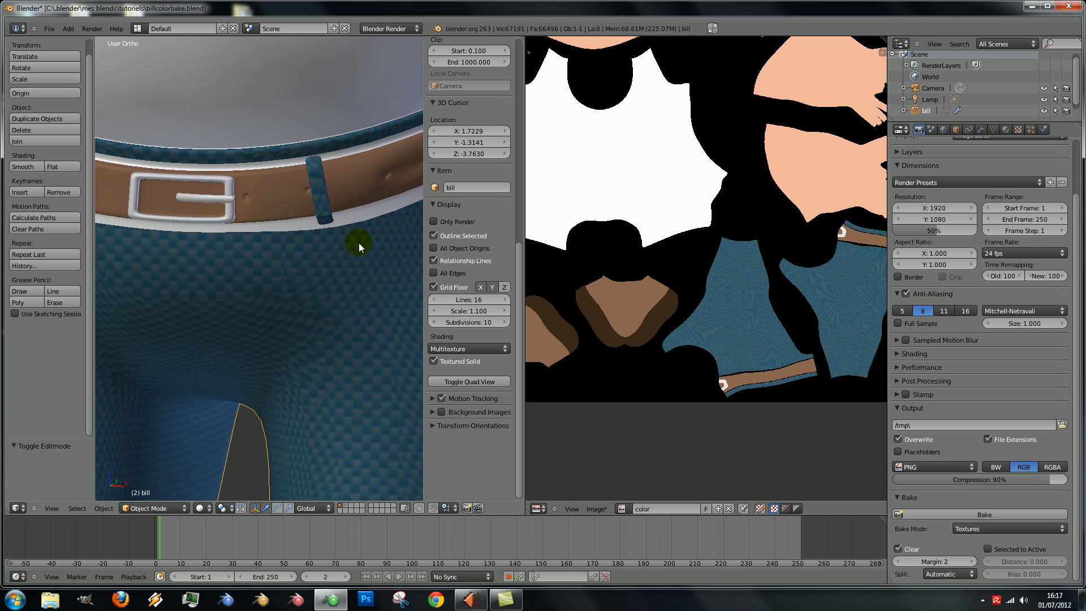
scroll(328, 238, "down", 3)
scroll(323, 236, "down", 2)
Reveal the hidden faces of the bill mesh in Edit Mode and bake the textures again
key("Tab")
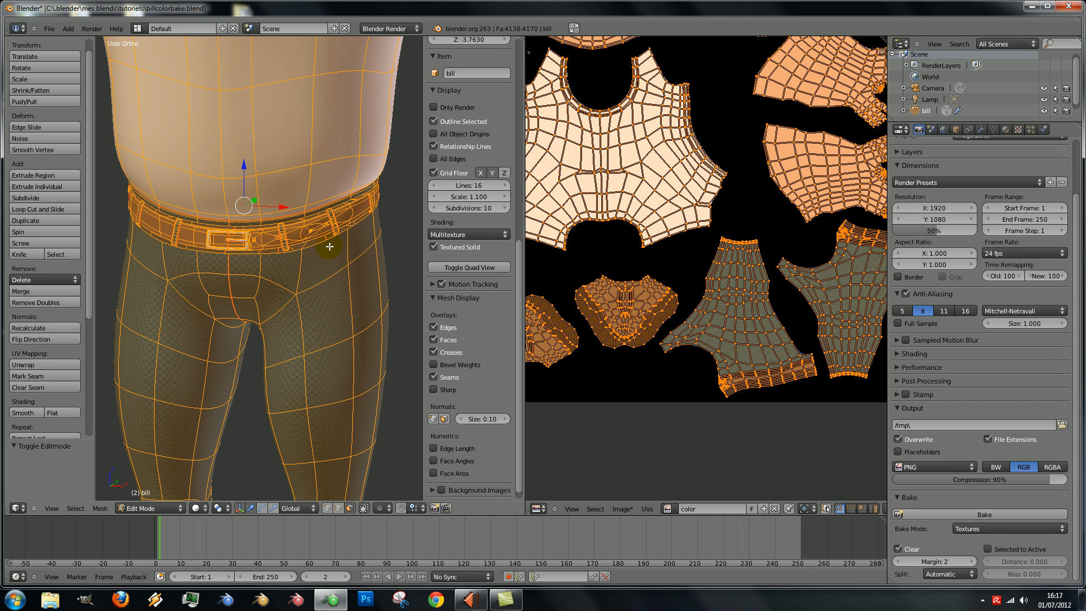
key("alt+h")
scroll(329, 249, "up", 3)
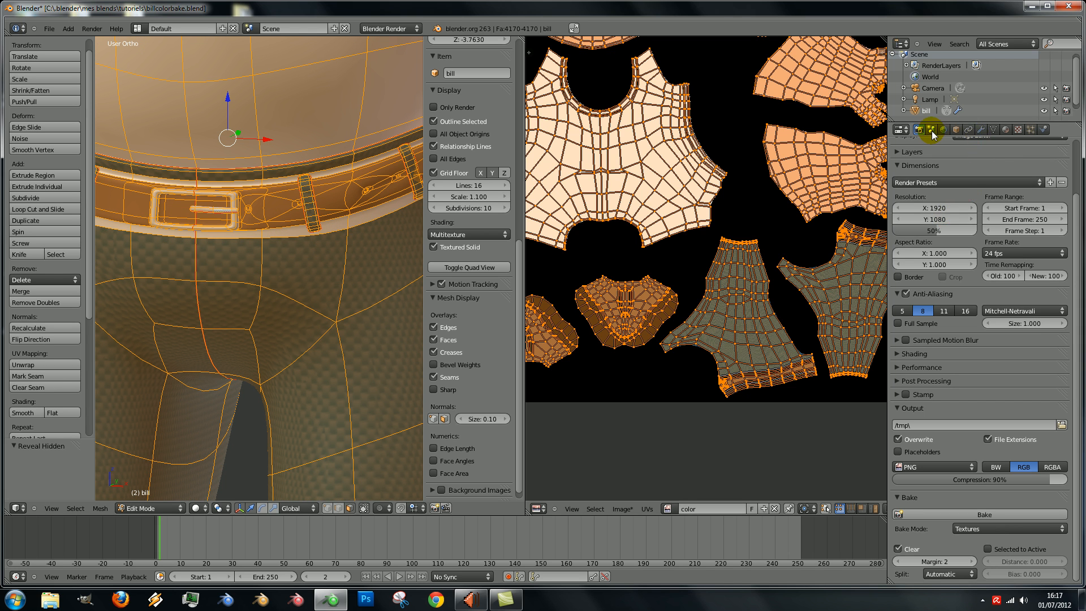
left_click(995, 514)
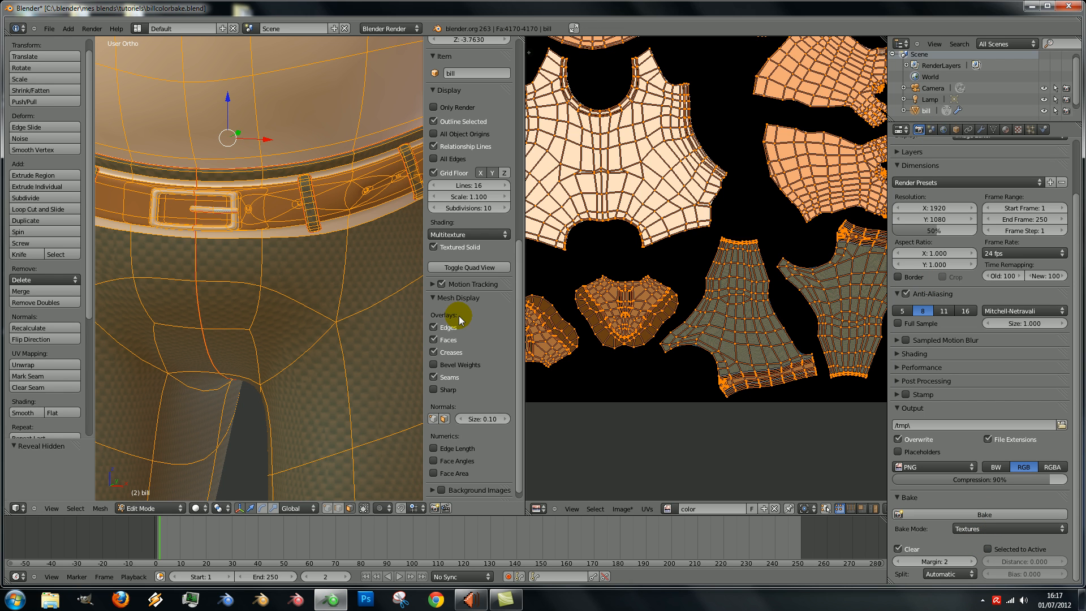
Select the white face loops running just above and below the belt and assign the jean material to them
scroll(357, 266, "up", 3)
right_click(352, 224, "alt")
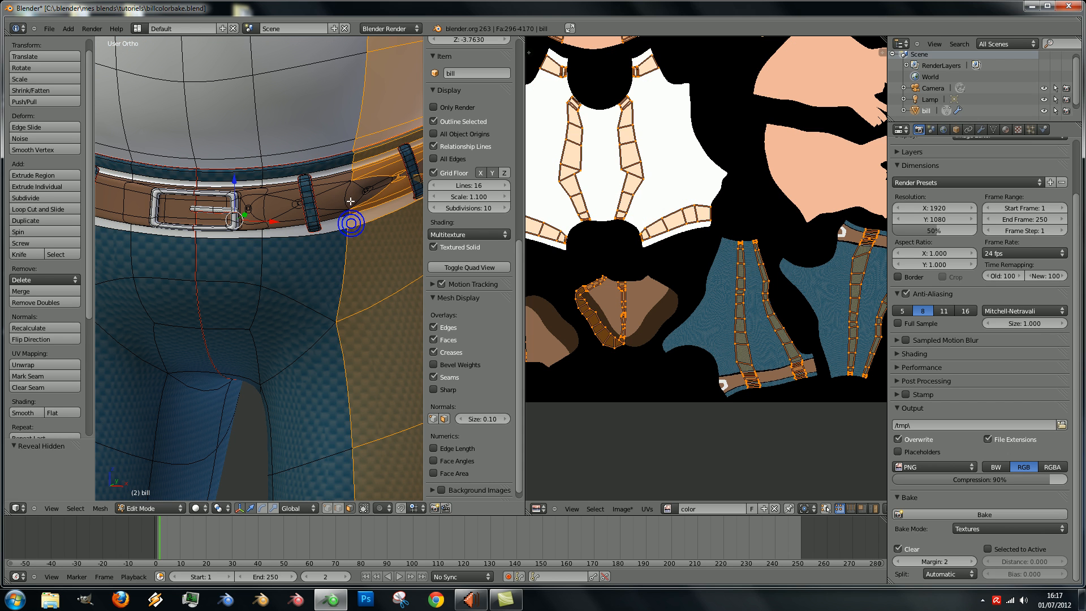
right_click(351, 166, "alt")
right_click(347, 220, "alt+shift")
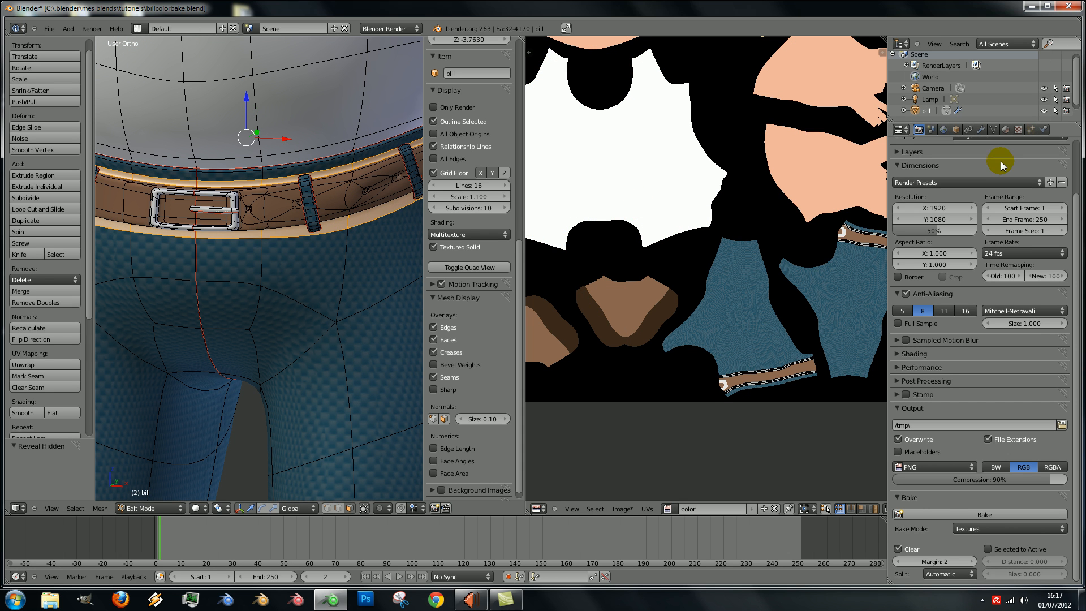
left_click(1005, 130)
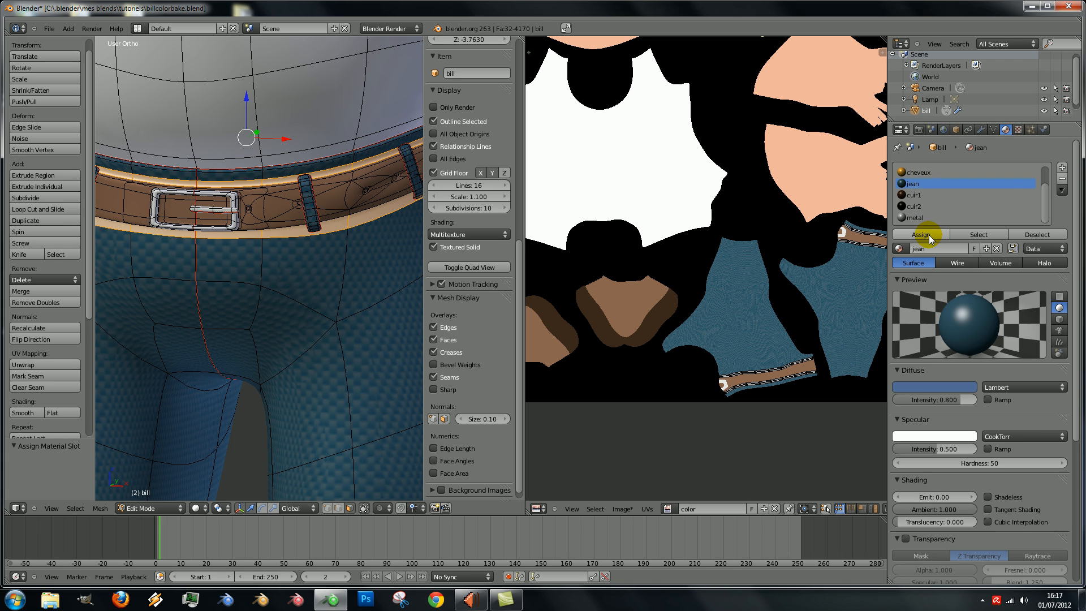
Bake the textures into the color image again and leave Edit Mode to check the belt area
left_click(919, 129)
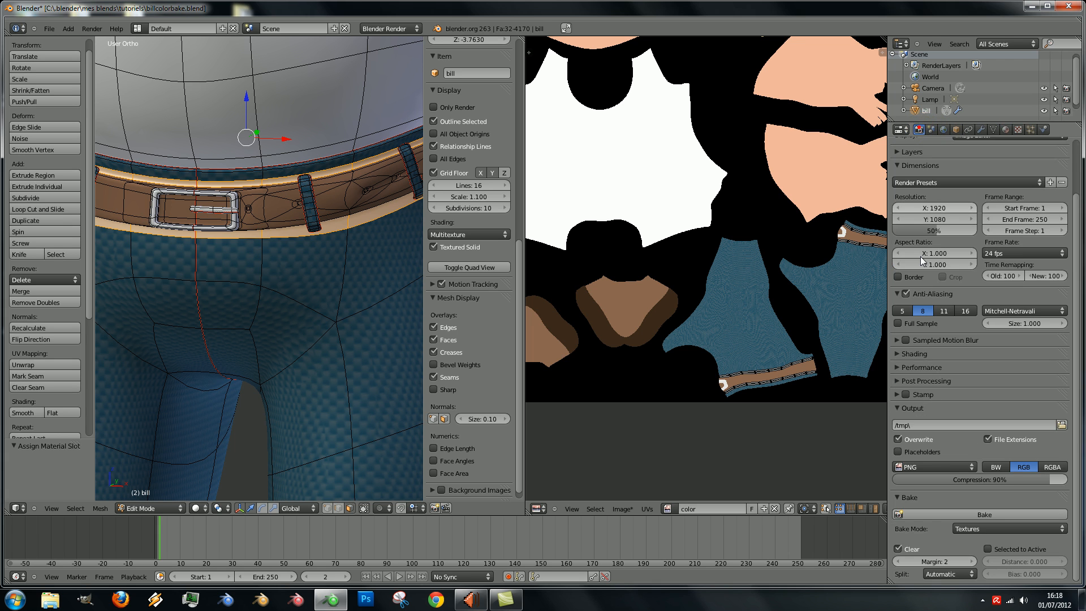
left_click(979, 514)
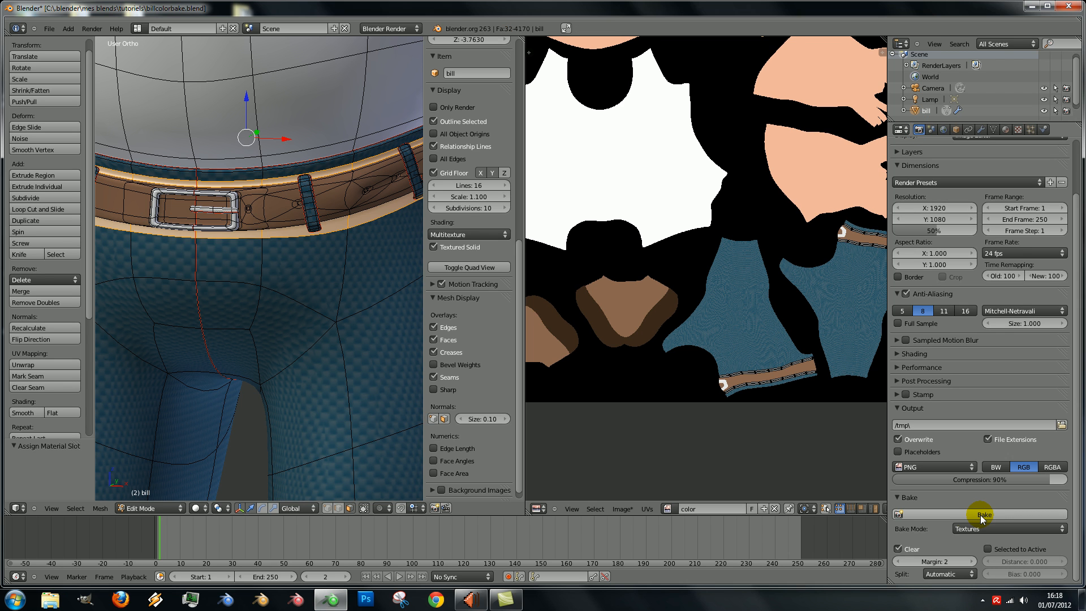
key("Tab")
scroll(334, 287, "down", 4)
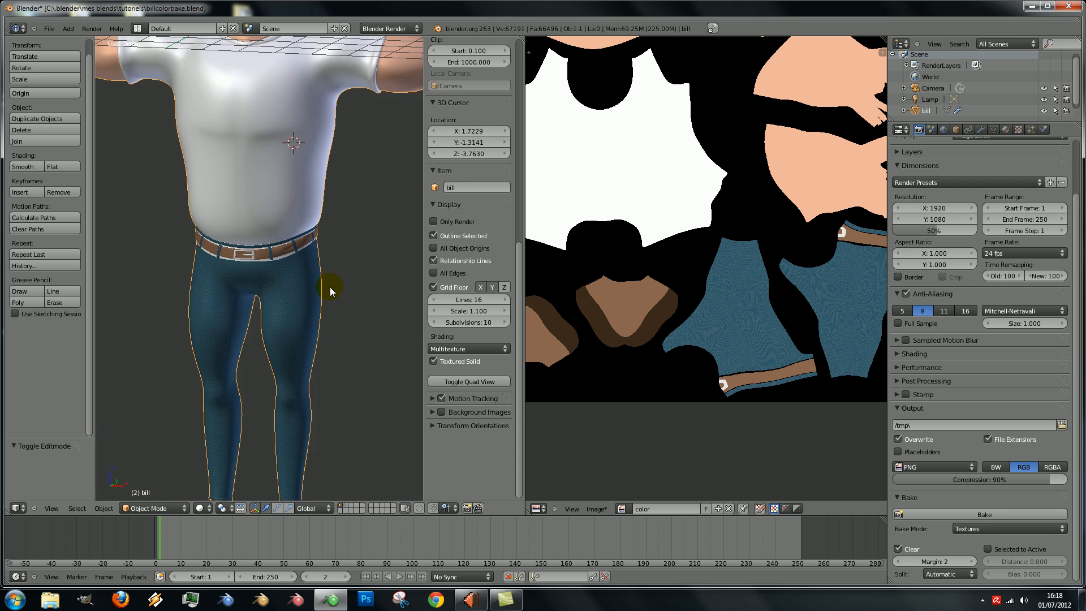
Select only the face loop along the belt's upper edge in Edit Mode and assign the jean material to it
scroll(290, 286, "up", 3)
key("Tab")
scroll(270, 256, "up", 2)
scroll(283, 261, "up", 3)
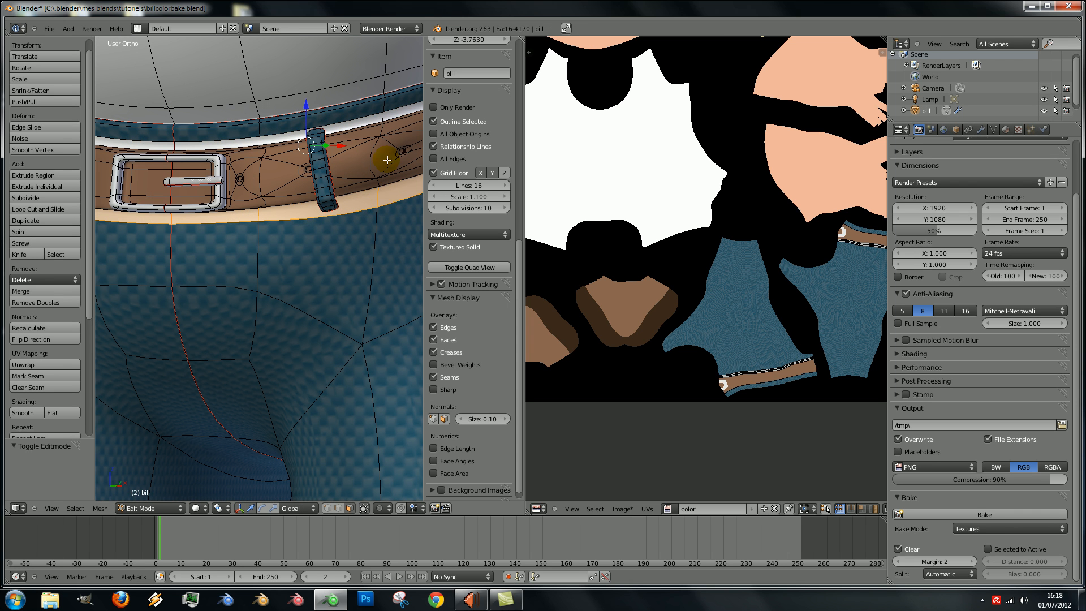
right_click(383, 118, "alt")
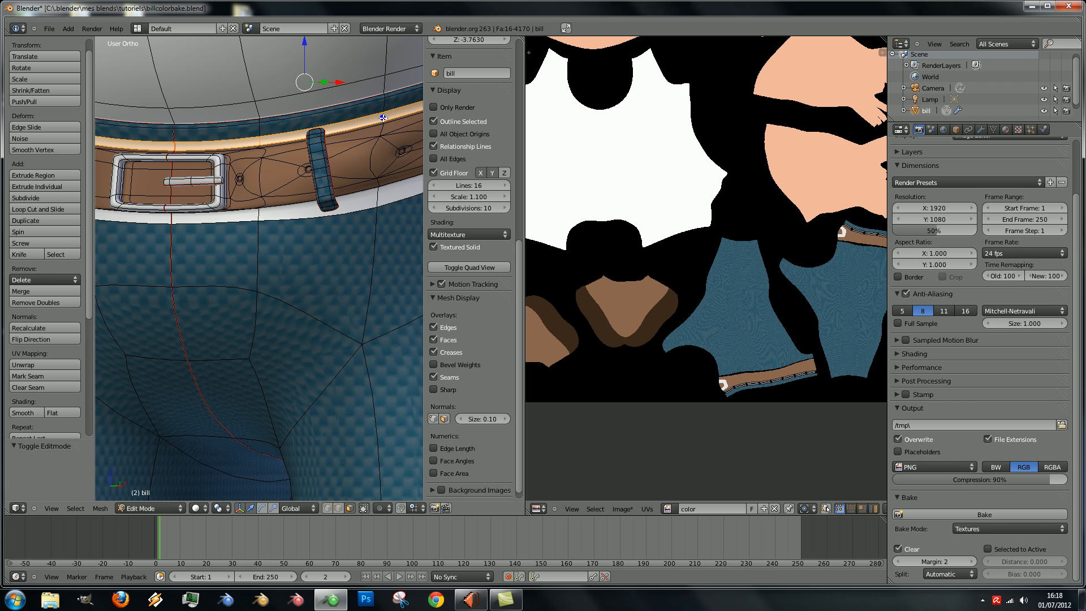
left_click(1007, 128)
left_click(918, 235)
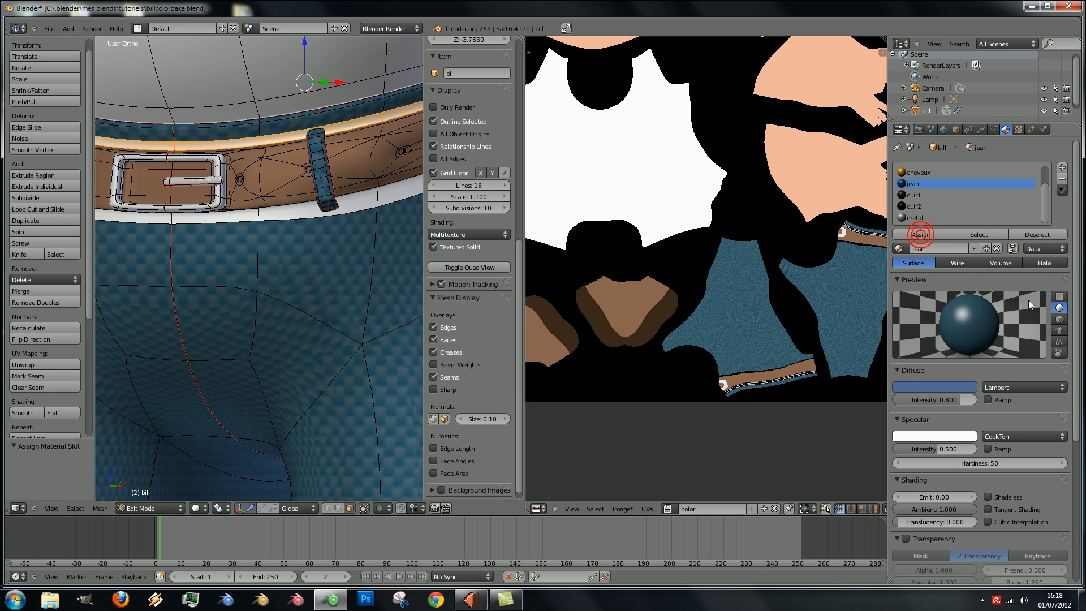
Examine the baked color image along the belt edges and compare it with the face loops above and below the belt
scroll(257, 195, "down", 4)
middle_click_drag(257, 195, 280, 207)
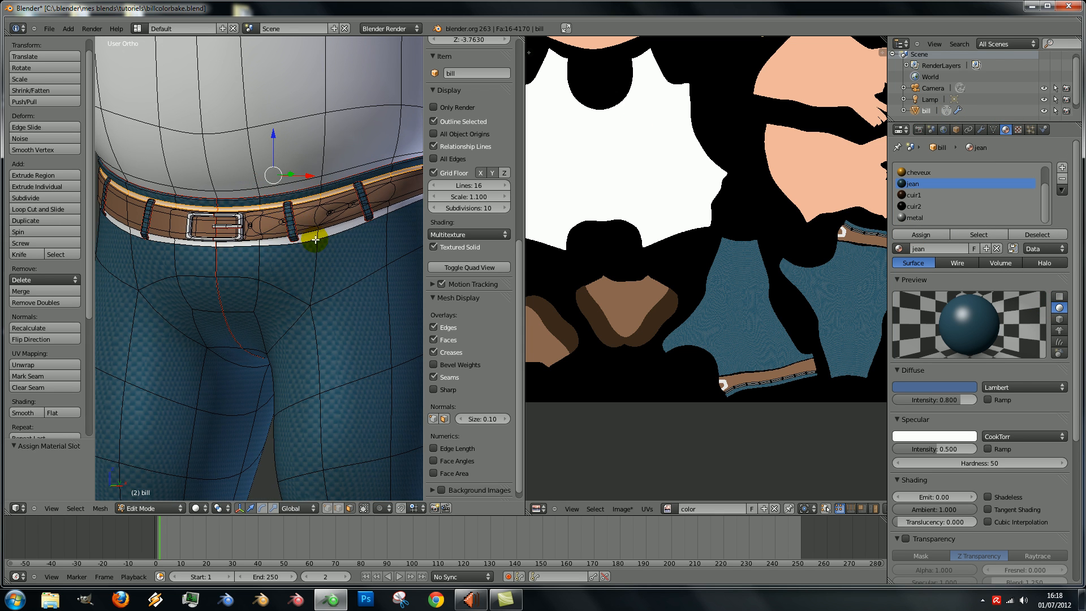
middle_click_drag(317, 247, 318, 253)
scroll(807, 362, "up", 7)
middle_click_drag(808, 330, 757, 91)
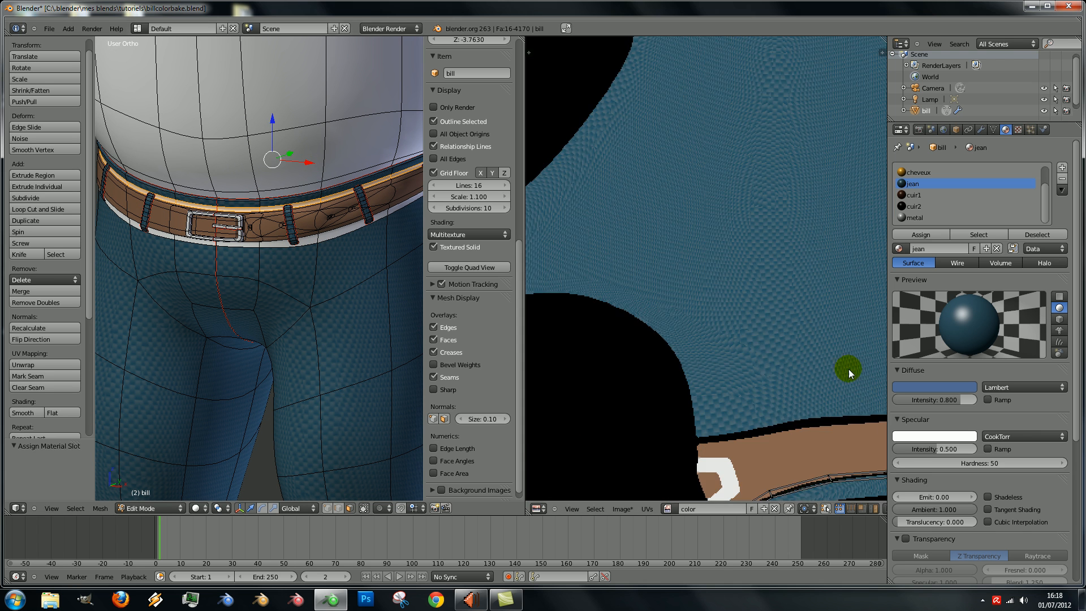
middle_click_drag(843, 379, 780, 226)
scroll(781, 232, "up", 3)
middle_click_drag(793, 297, 758, 289)
scroll(758, 289, "down", 8)
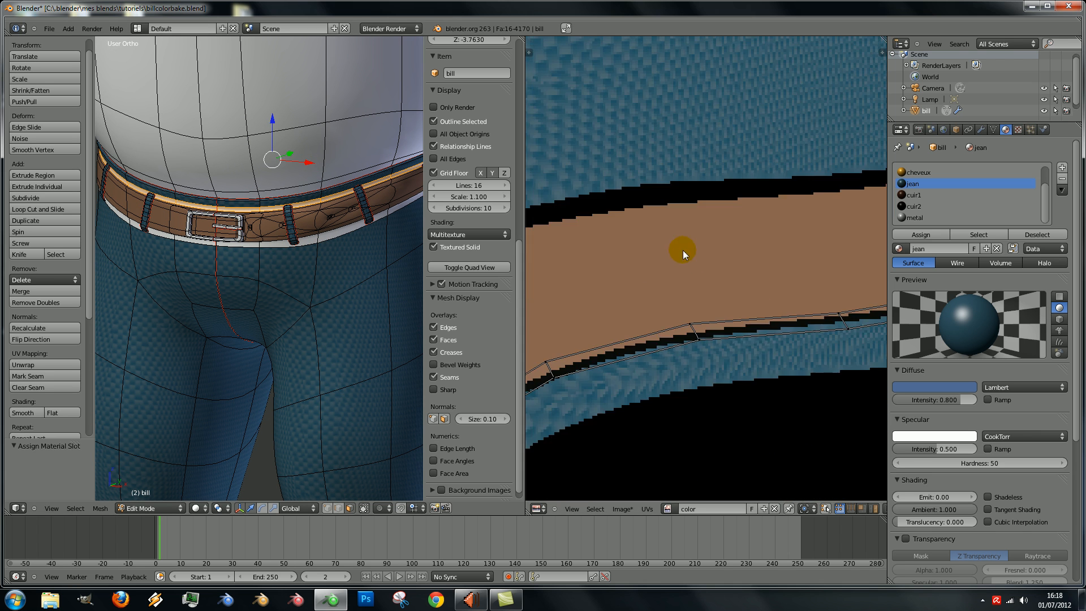
middle_click_drag(718, 254, 721, 292)
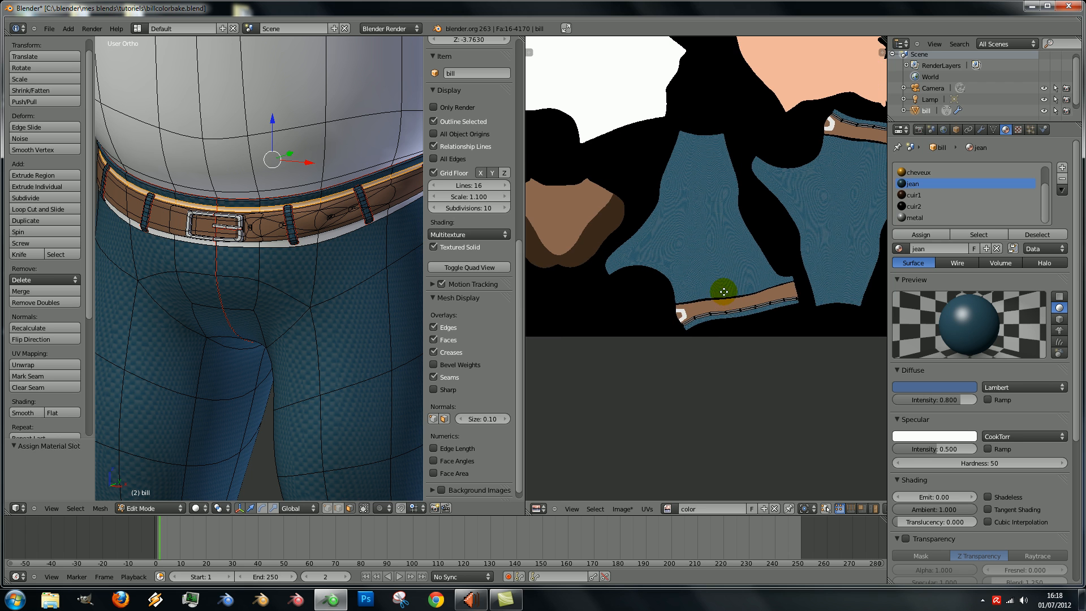
middle_click_drag(823, 167, 752, 283)
scroll(752, 283, "up", 7)
middle_click_drag(829, 195, 646, 290)
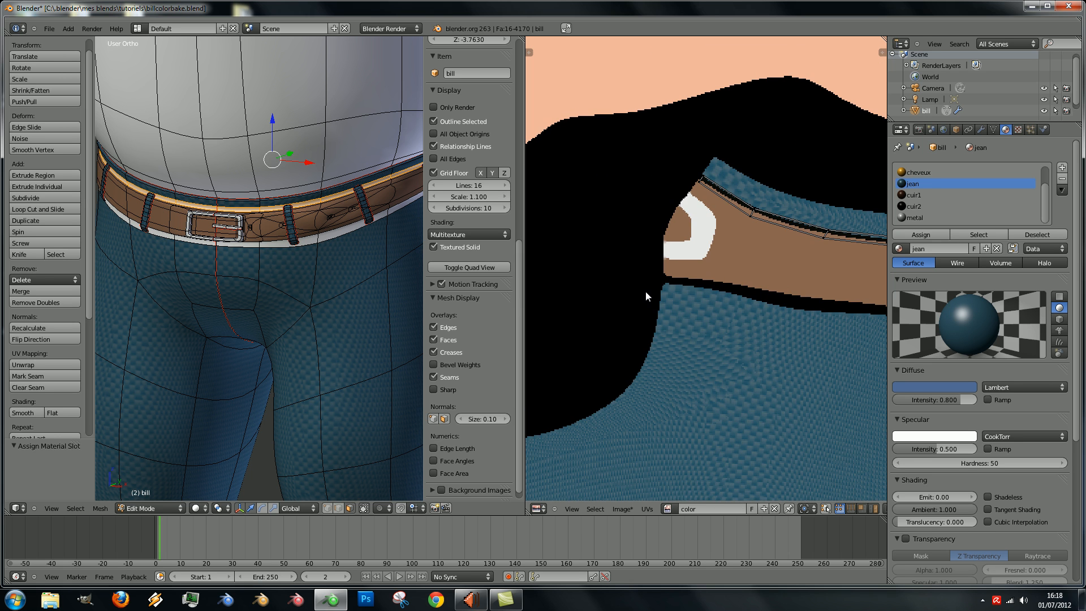
scroll(338, 221, "down", 3)
scroll(338, 223, "up", 3)
middle_click_drag(339, 225, 338, 214)
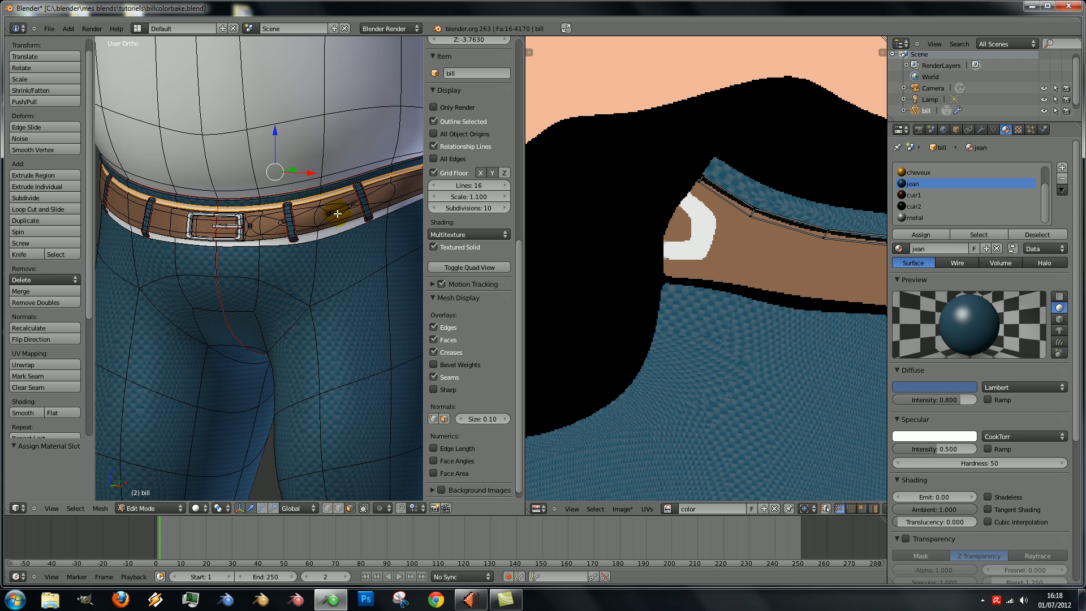
right_click(315, 236, "alt+shift")
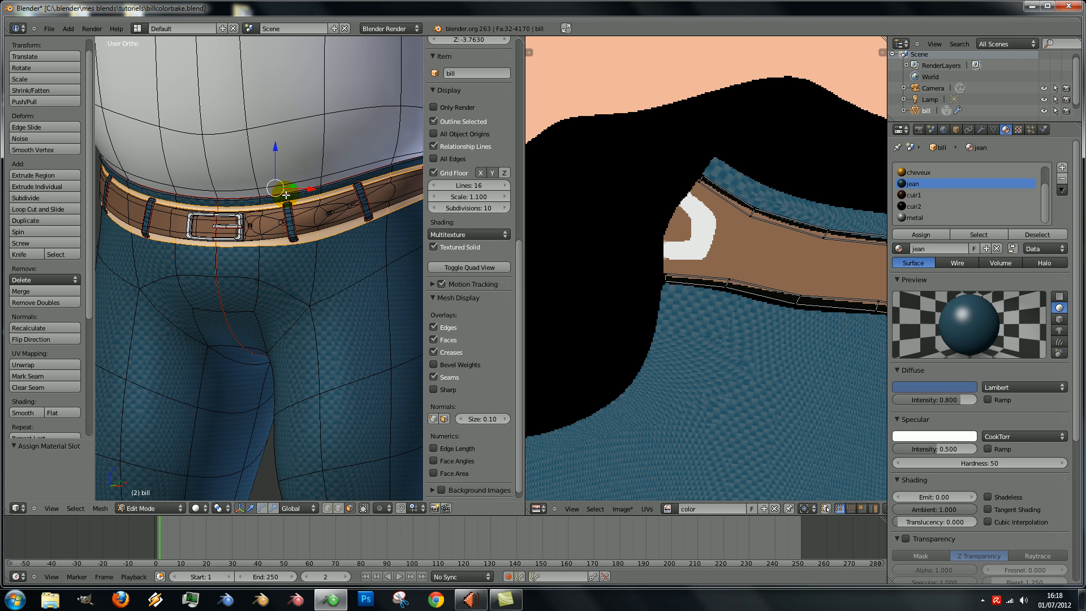
Select a T-shirt face and darken the tshirt material's diffuse color slightly to a light grey
scroll(287, 195, "down", 1)
right_click(290, 127)
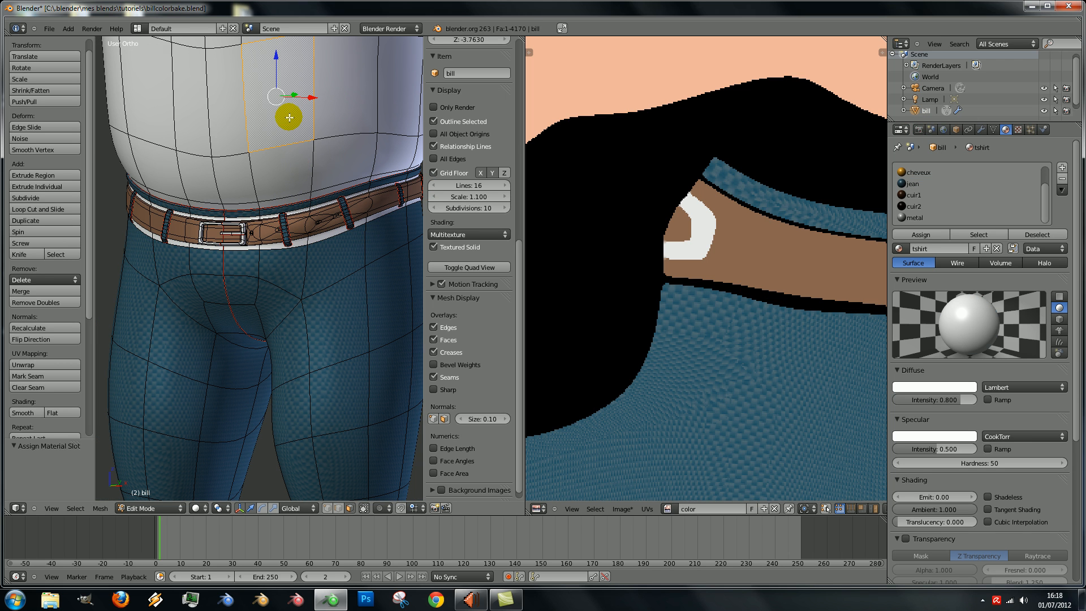
left_click(948, 387)
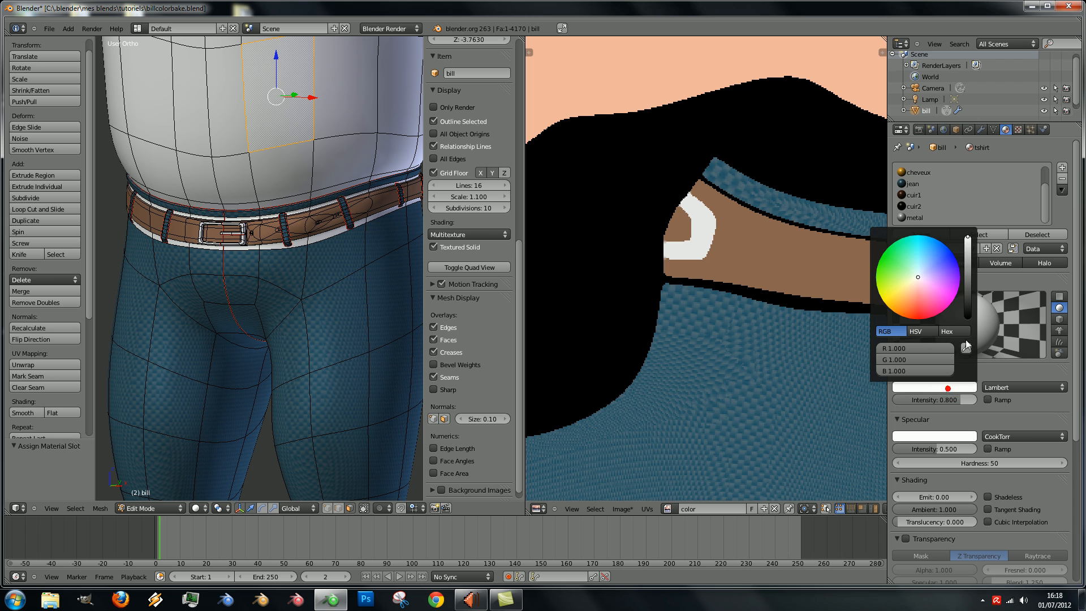
Select all faces of the bill mesh, bake the textures again, and check the character in Object Mode
left_click(918, 129)
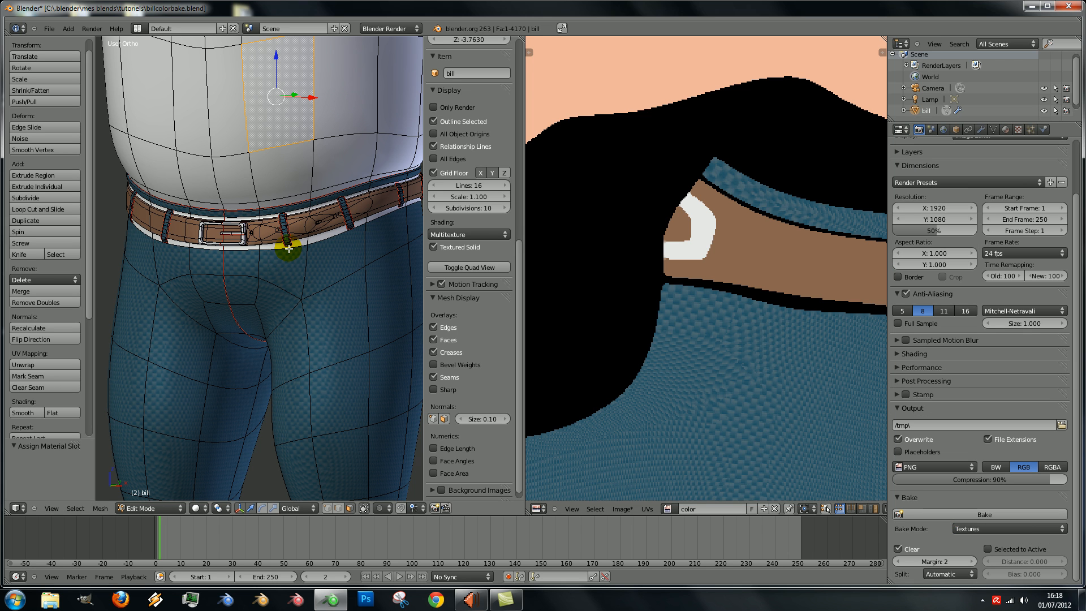
key("a")
key("a")
left_click(944, 514)
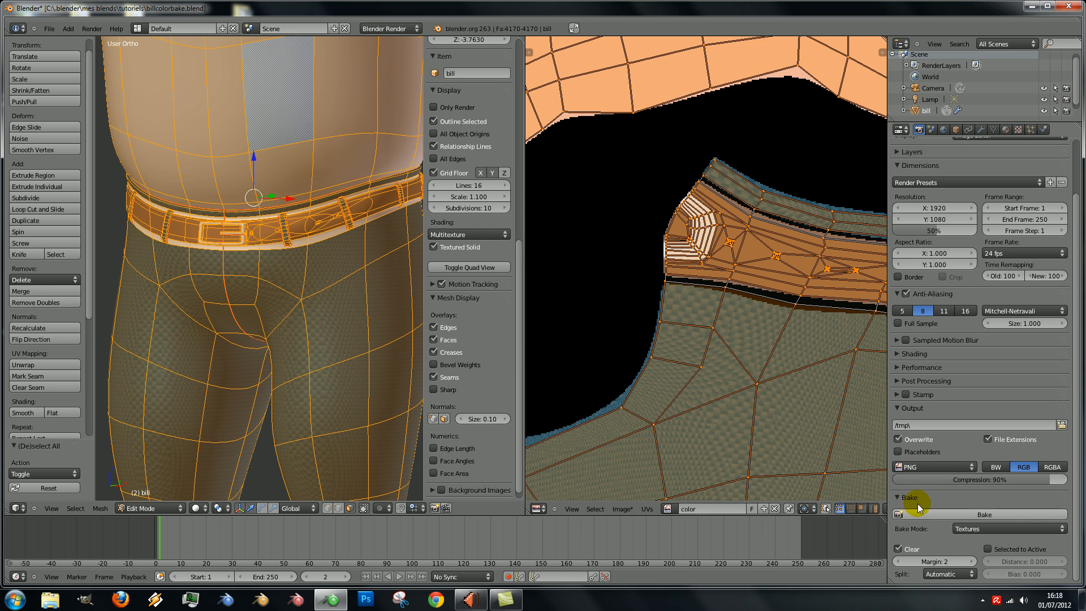
middle_click_drag(362, 283, 311, 268)
key("Tab")
scroll(751, 279, "down", 8)
scroll(264, 251, "up", 2)
key("Tab")
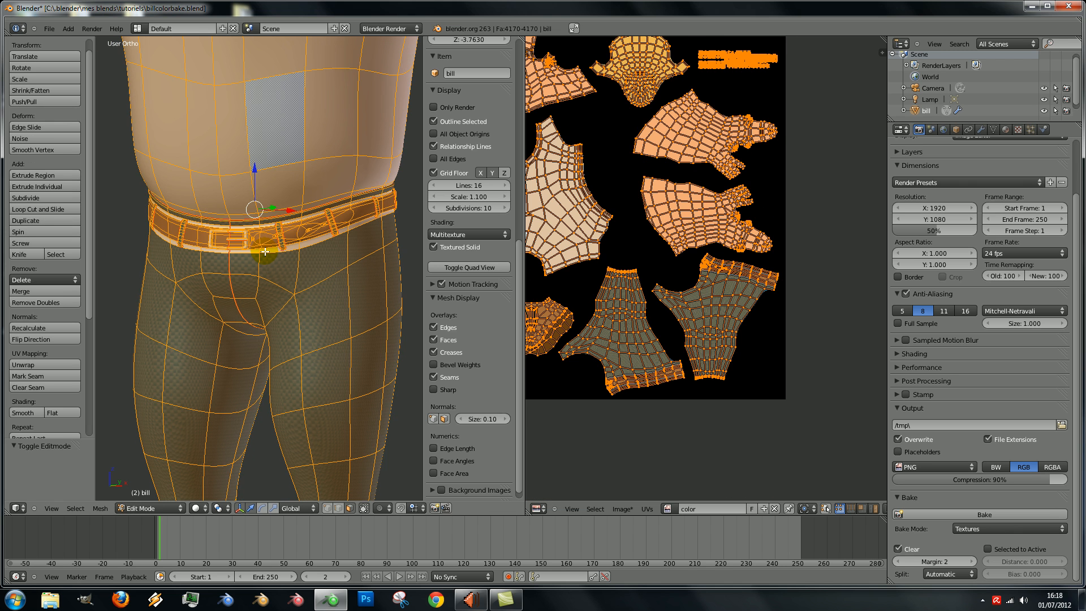
Turn off the Textured Solid display in the 3D view
middle_click_drag(319, 261, 410, 257)
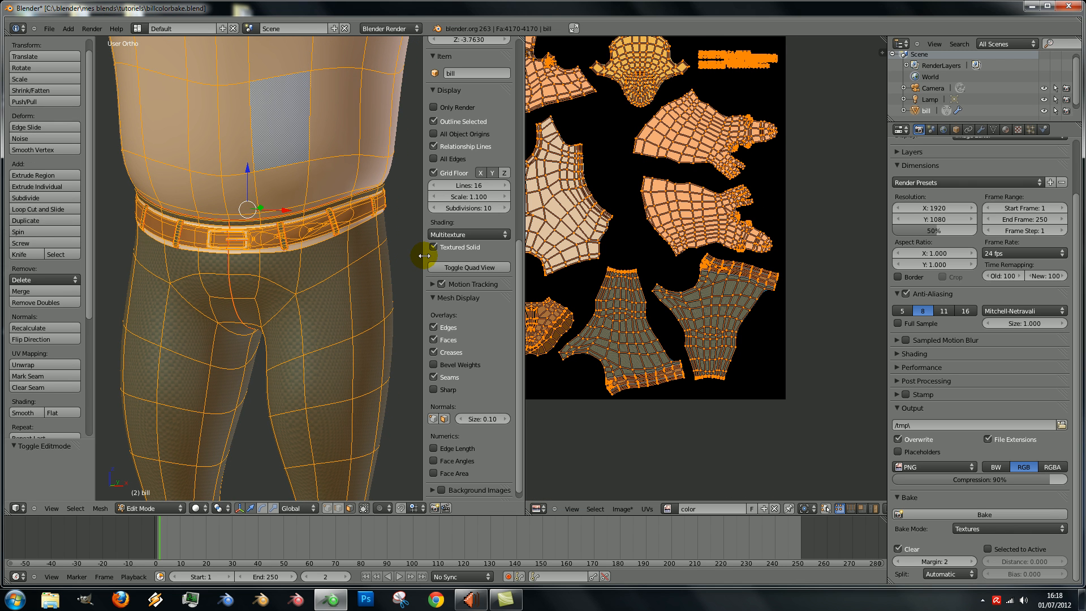
left_click(433, 247)
left_click(433, 247)
left_click(433, 247)
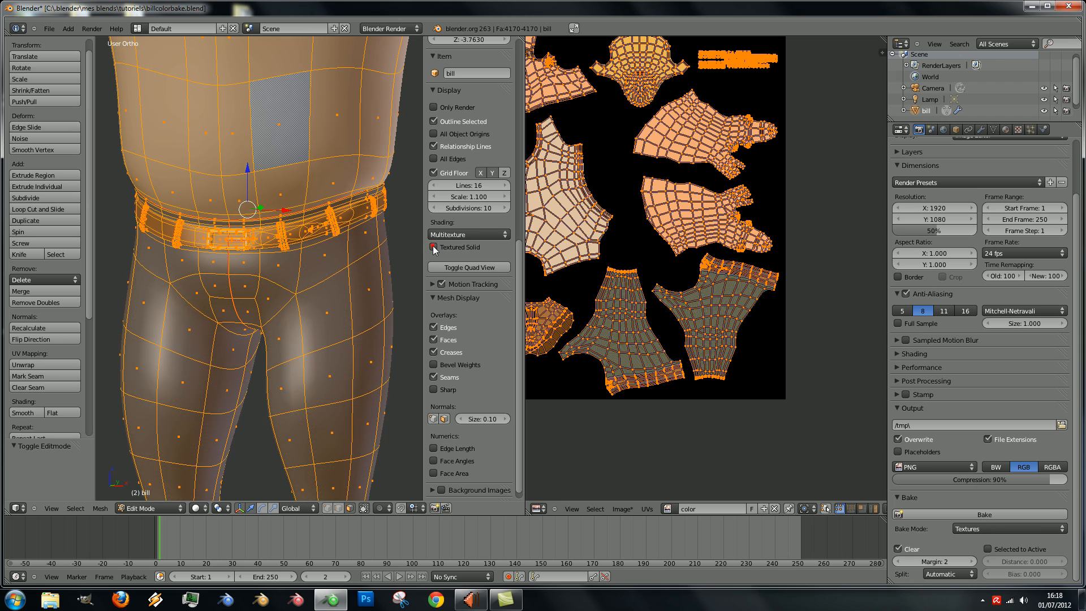
With all faces of the mesh selected, choose the color image in the UV editor again and rebake the textures
key("a")
key("a")
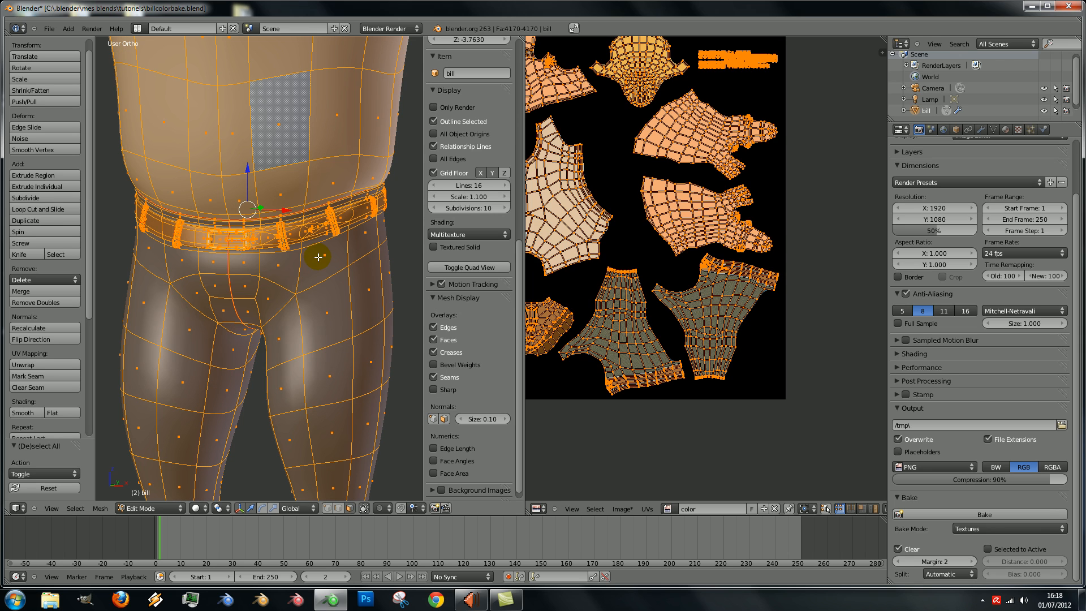
scroll(768, 305, "up", 1)
scroll(768, 305, "up", 5)
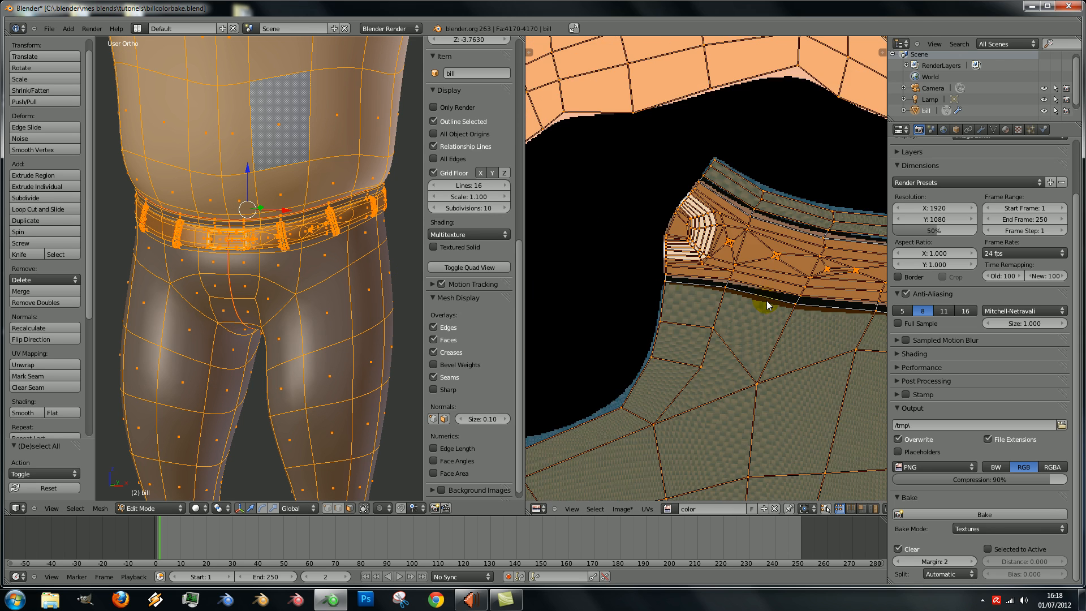
scroll(684, 293, "down", 5)
scroll(686, 312, "up", 3)
left_click(622, 508)
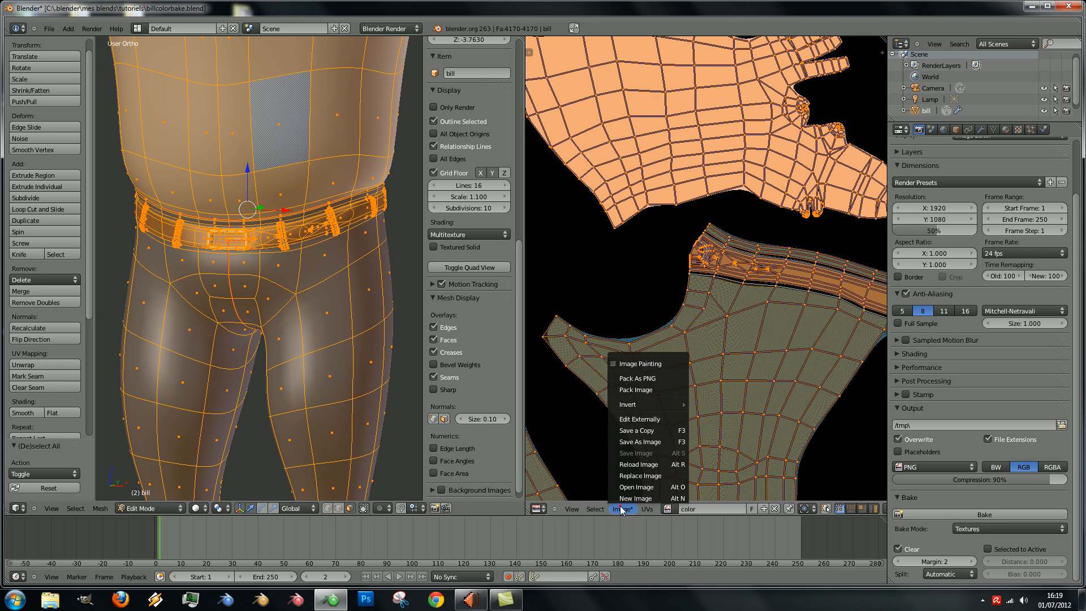
left_click(670, 510)
left_click(679, 436)
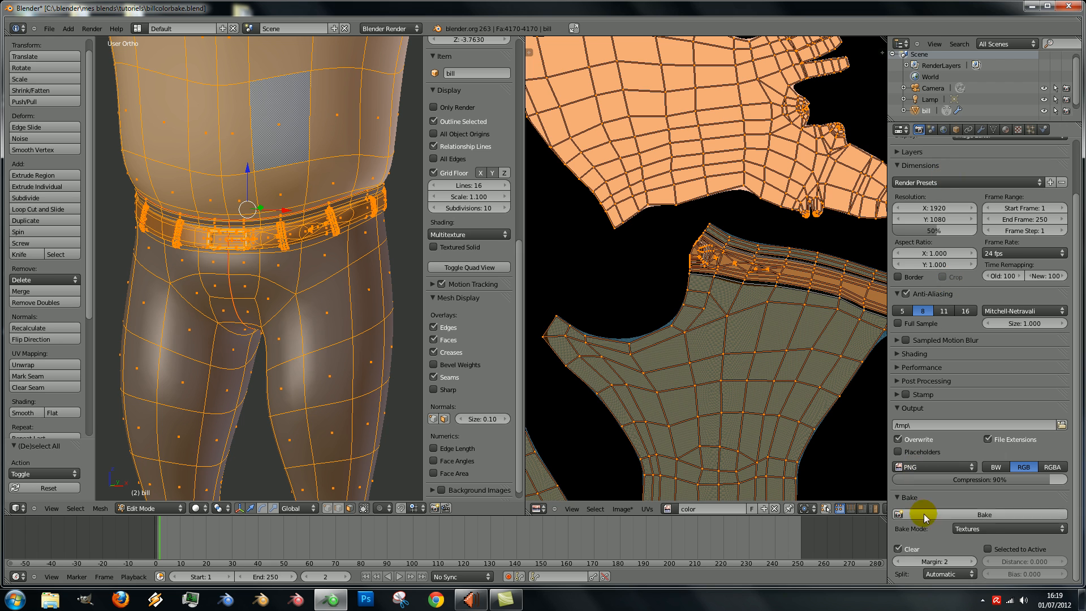
left_click(941, 513)
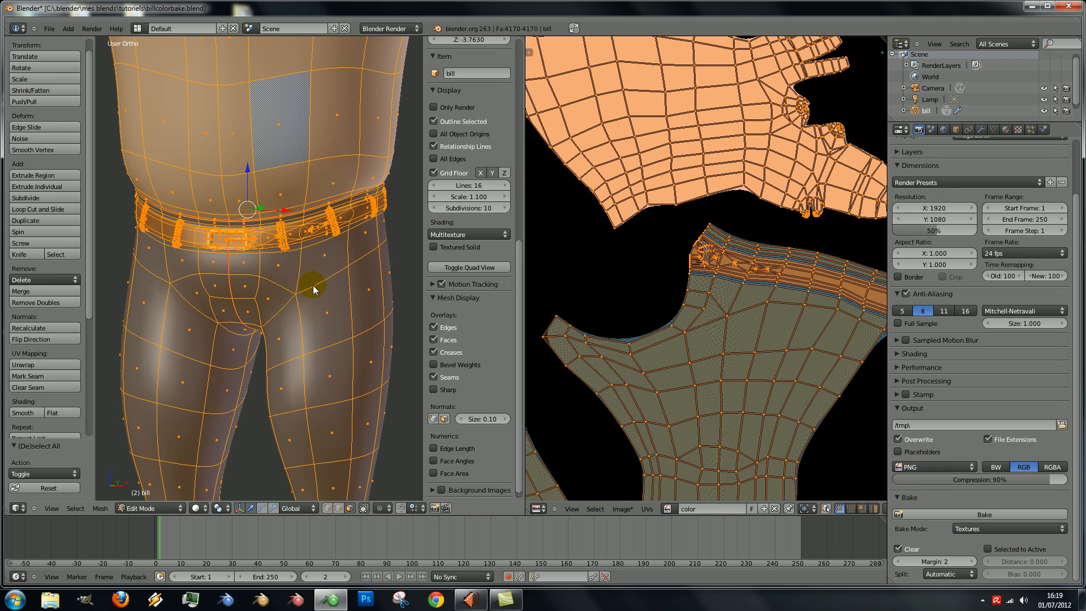
Turn the Textured Solid display back on and return to Object Mode to check the whole textured character
key("Tab")
key("Tab")
scroll(380, 269, "up", 1)
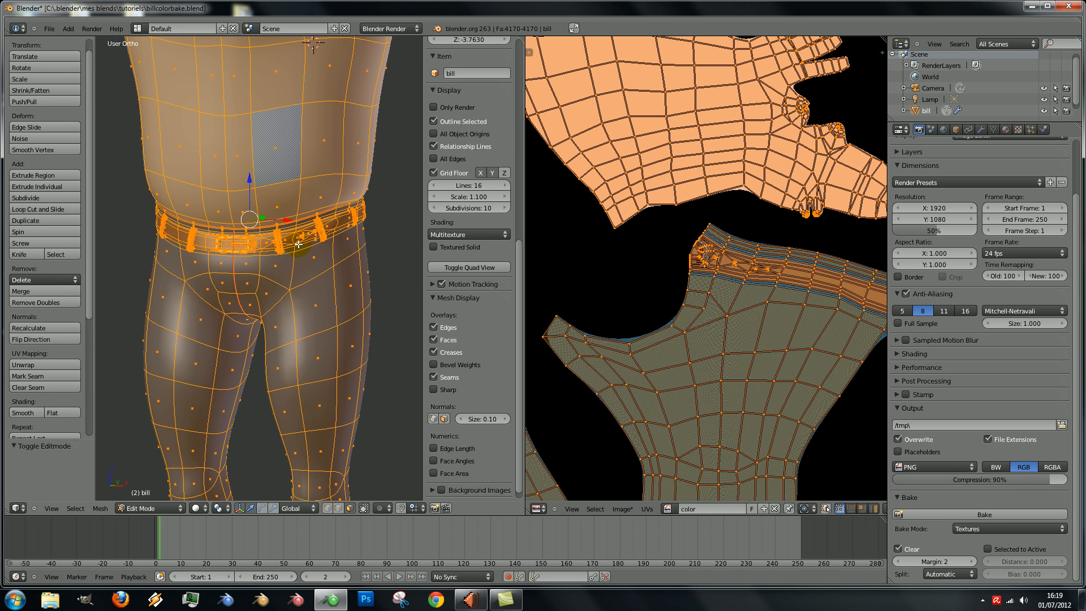
scroll(495, 386, "down", 1)
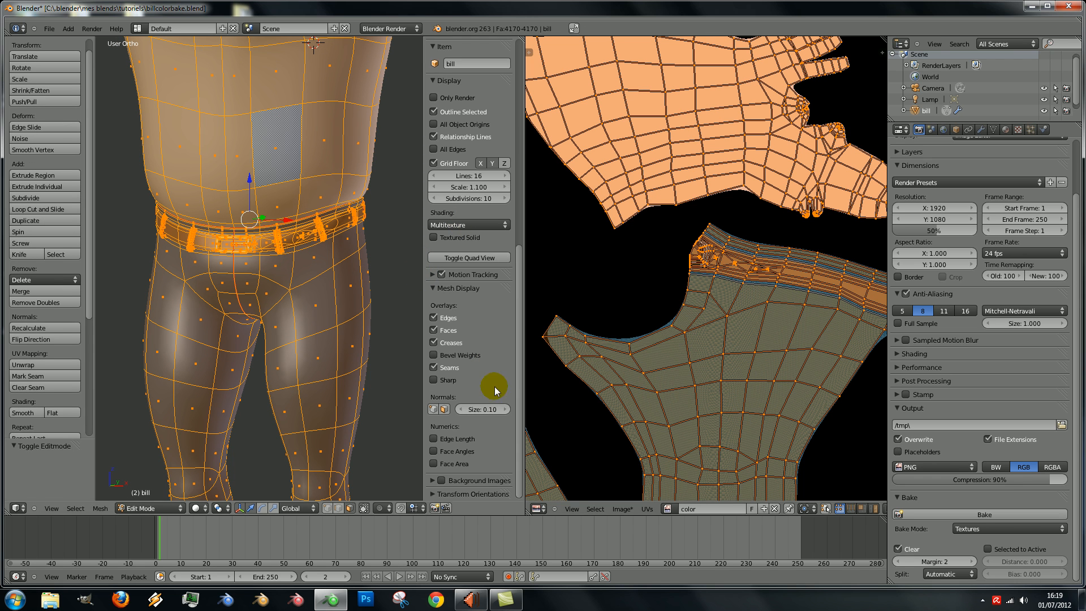
left_click(439, 238)
key("Tab")
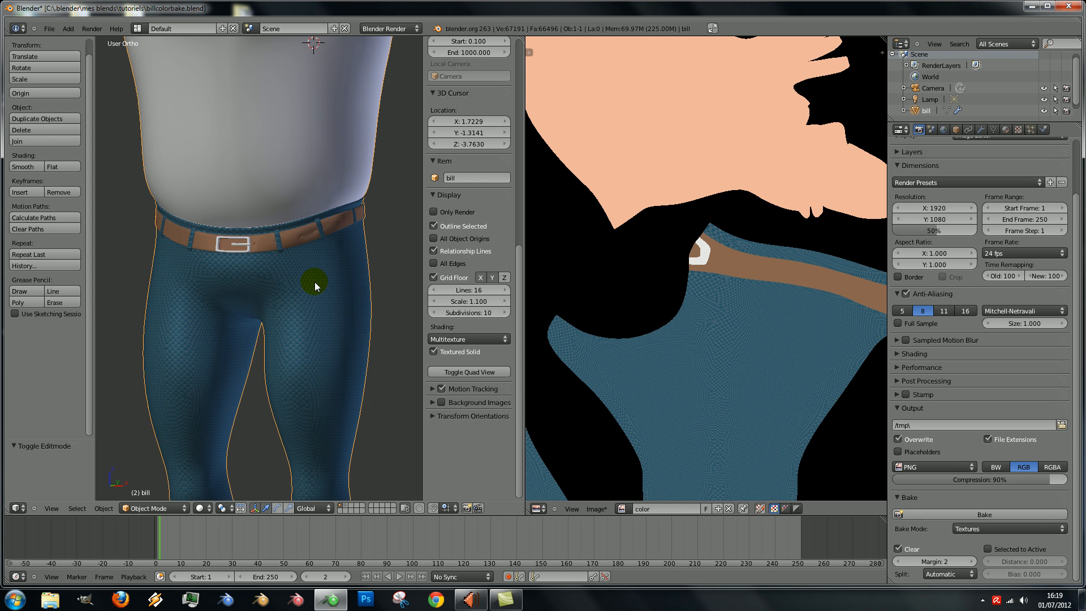
scroll(314, 281, "down", 6)
scroll(300, 291, "up", 2)
scroll(301, 291, "up", 2)
middle_click_drag(287, 244, 313, 254, "shift")
scroll(260, 268, "down", 4)
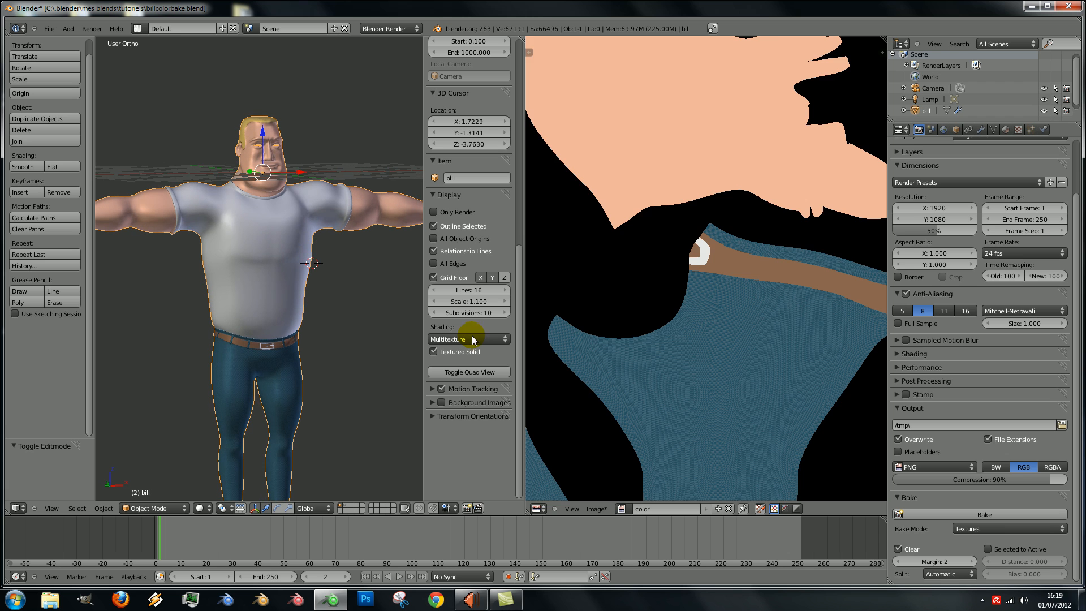
Save the baked color image as COLOR in a TEXTURE folder inside the tutoriels directory
scroll(566, 424, "down", 5)
left_click(596, 508)
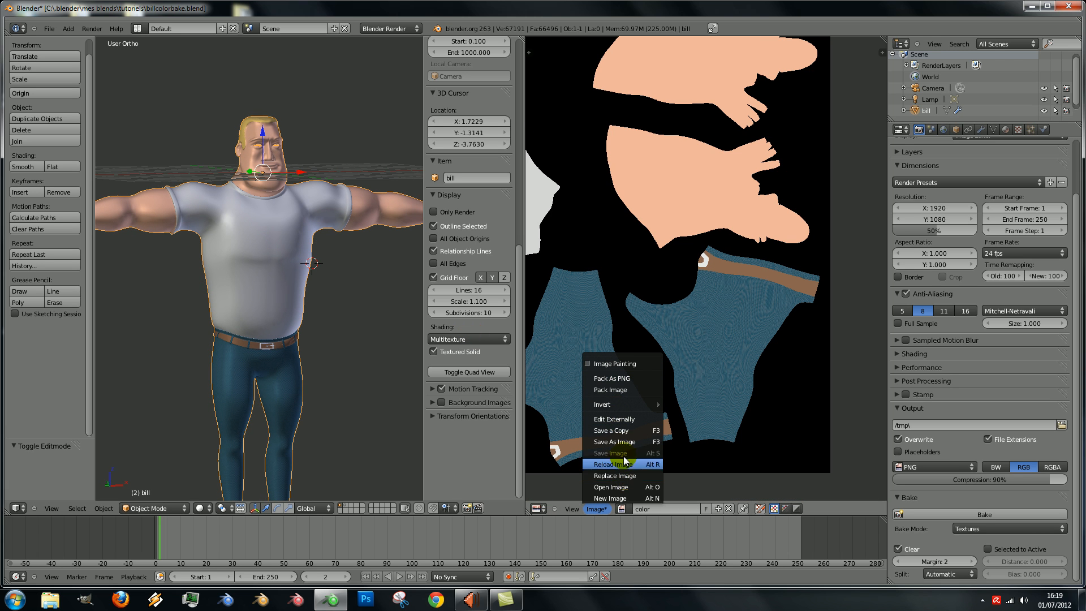
left_click(622, 441)
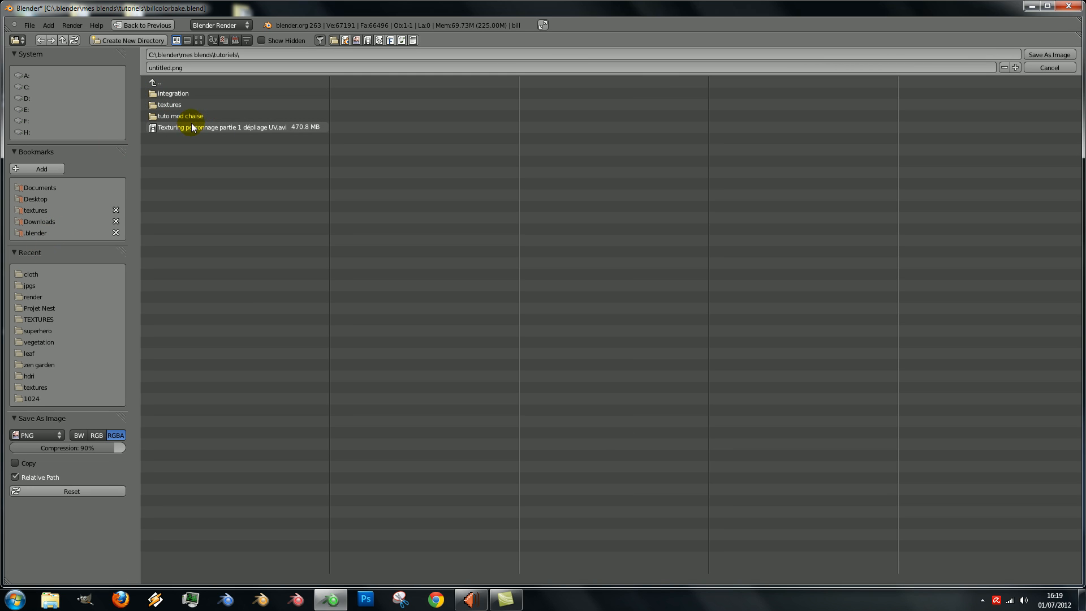
left_click(252, 55)
left_click(252, 55)
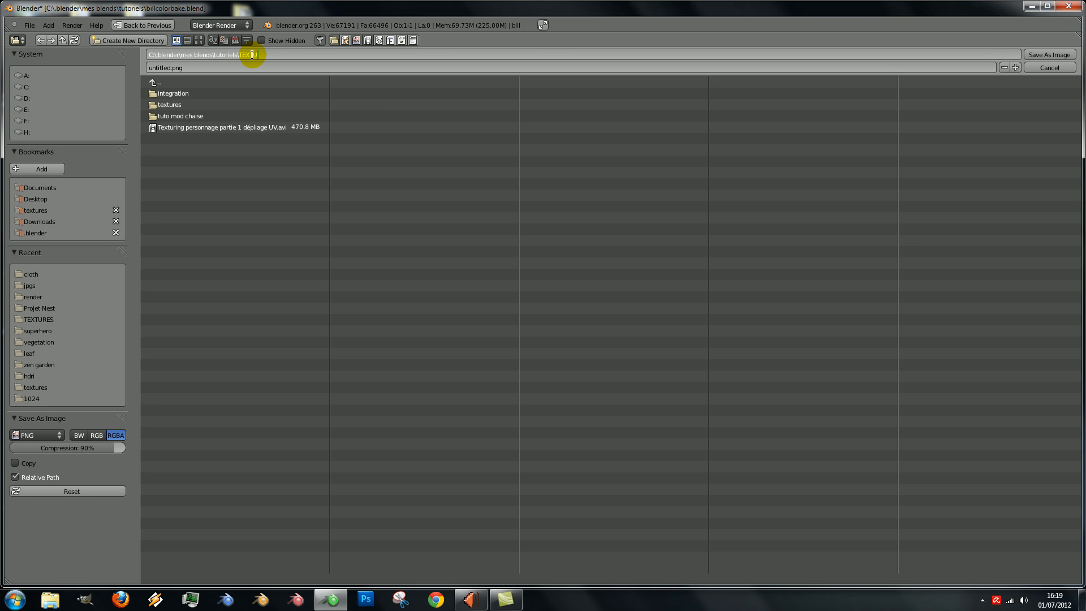
key("Return")
left_click(291, 59)
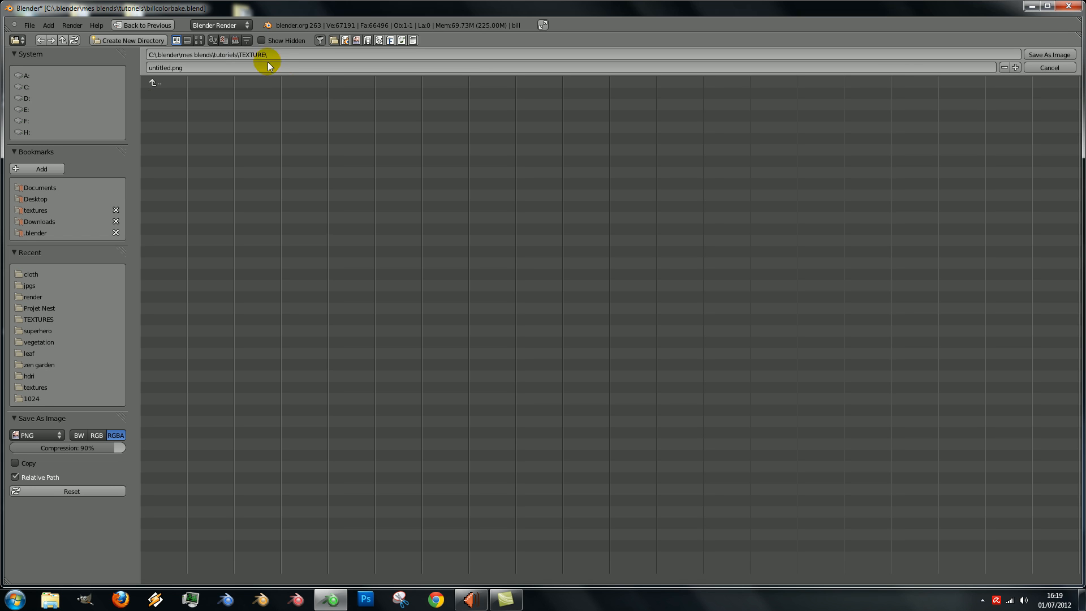
left_click(199, 67)
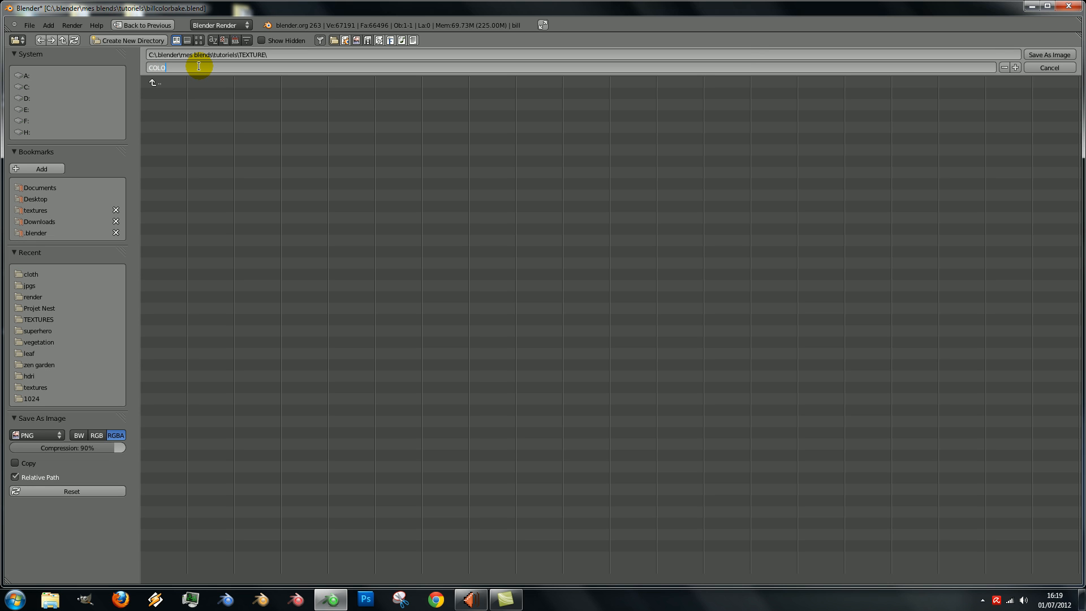
type("COLOR")
key("Return")
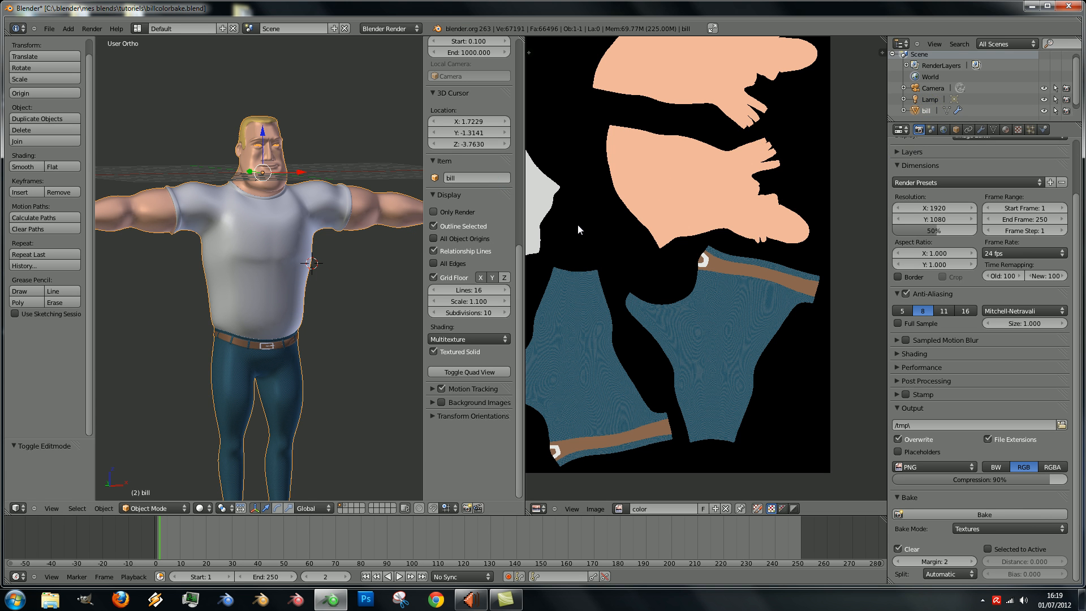
Set the bake mode to Ambient Occlusion
middle_click_drag(299, 229, 266, 235)
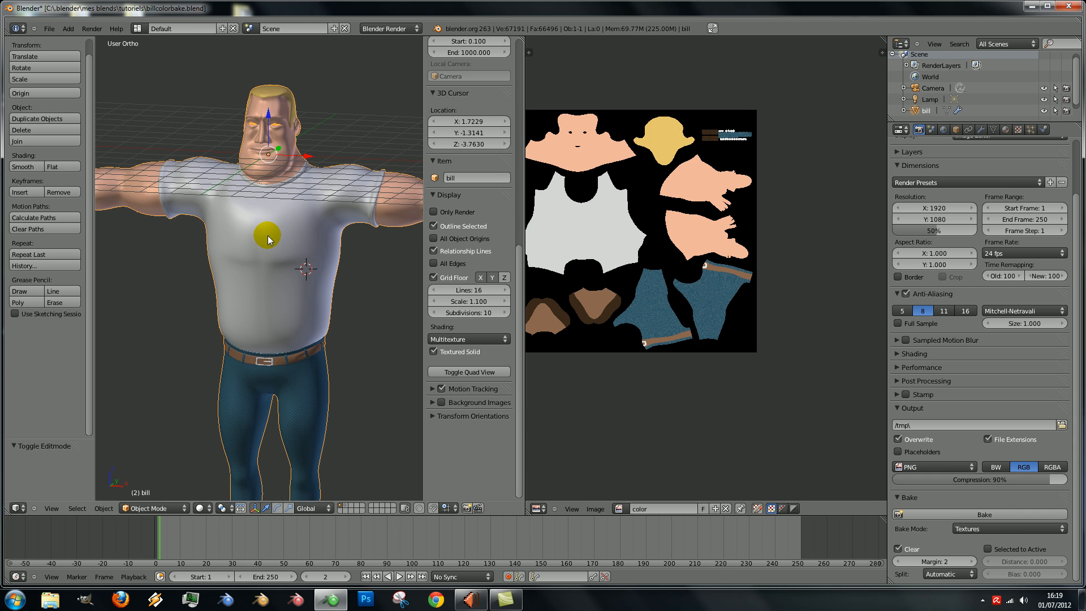
scroll(687, 217, "down", 4)
scroll(687, 216, "up", 5)
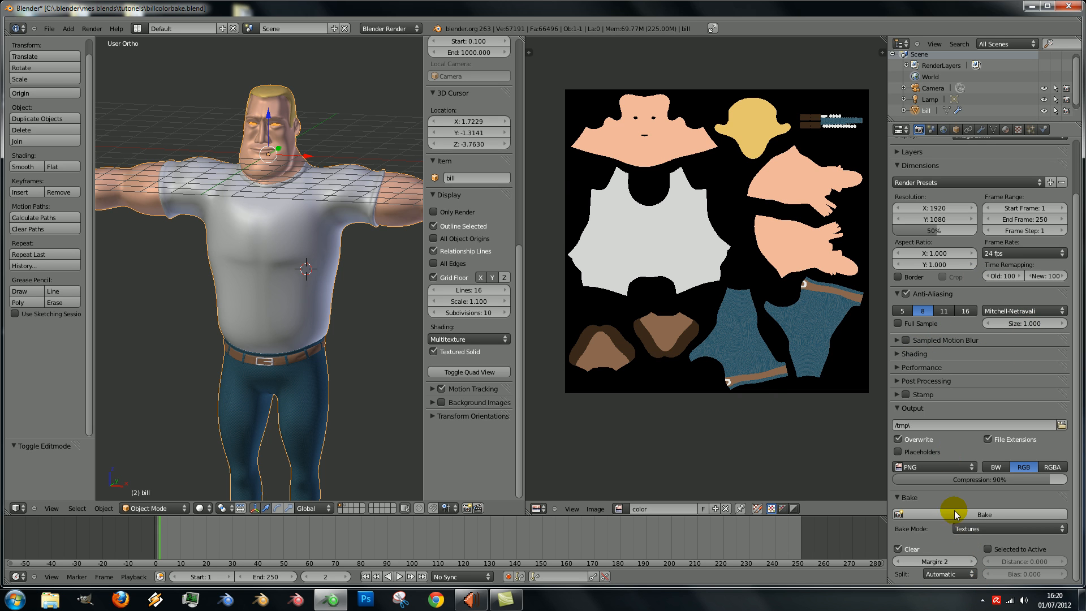
left_click(1003, 527)
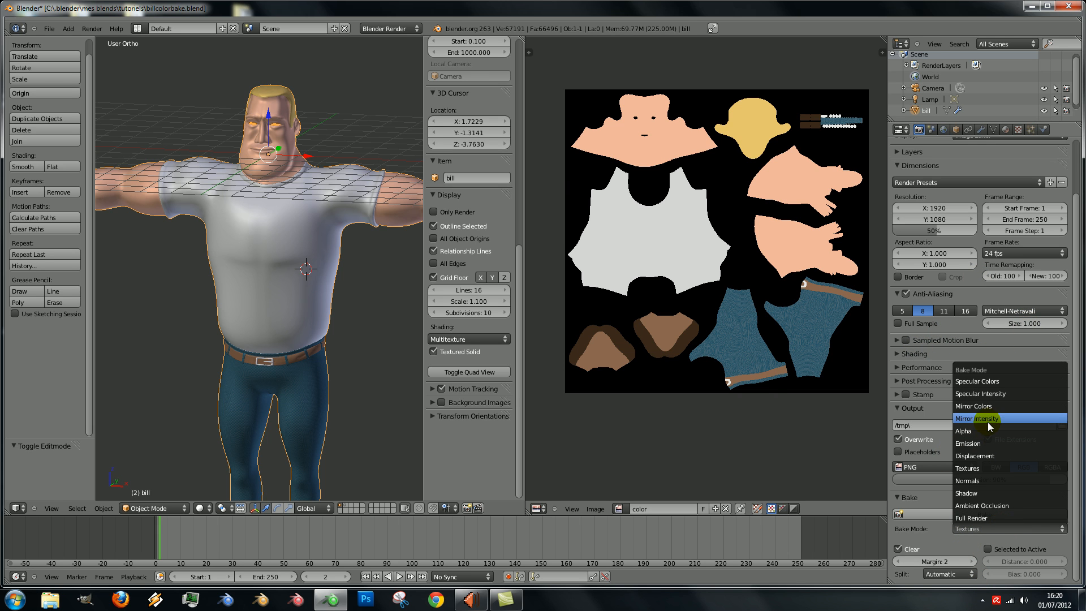
left_click(1002, 505)
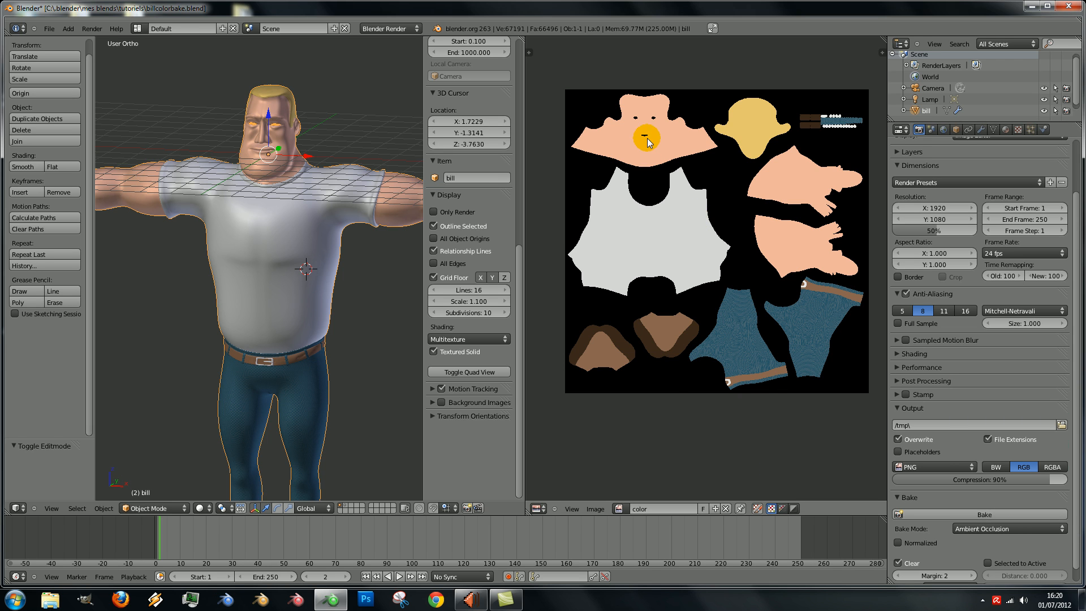
Enable Normalized for the ambient occlusion bake and set the bake margin to 4
scroll(307, 187, "down", 3)
scroll(306, 187, "up", 2)
middle_click_drag(307, 246, 308, 248)
scroll(307, 271, "up", 1)
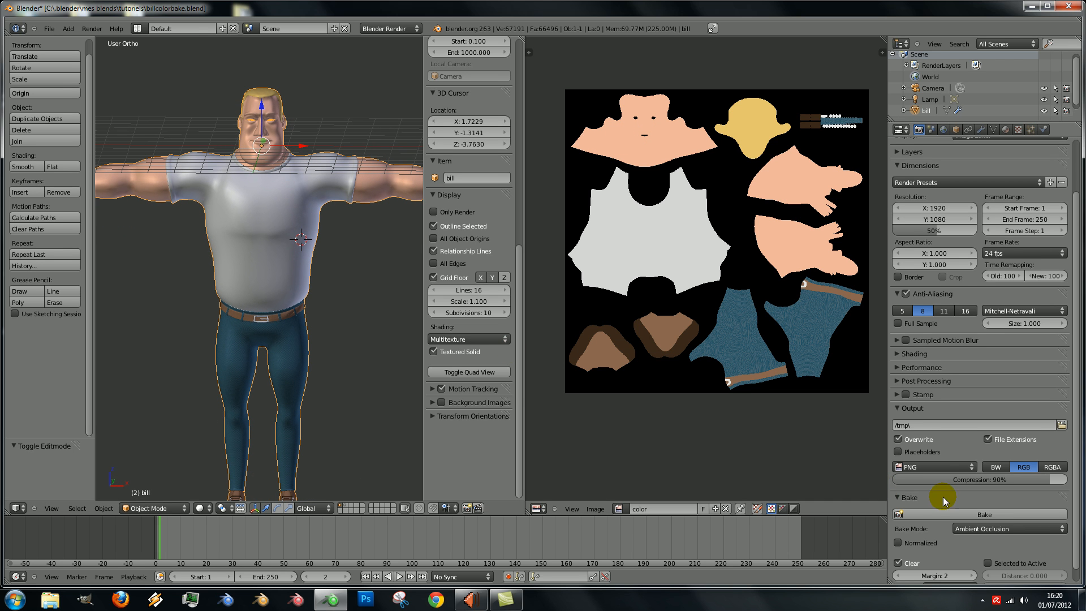
scroll(942, 497, "down", 1)
left_click(897, 529)
left_click(968, 562)
left_click(968, 561)
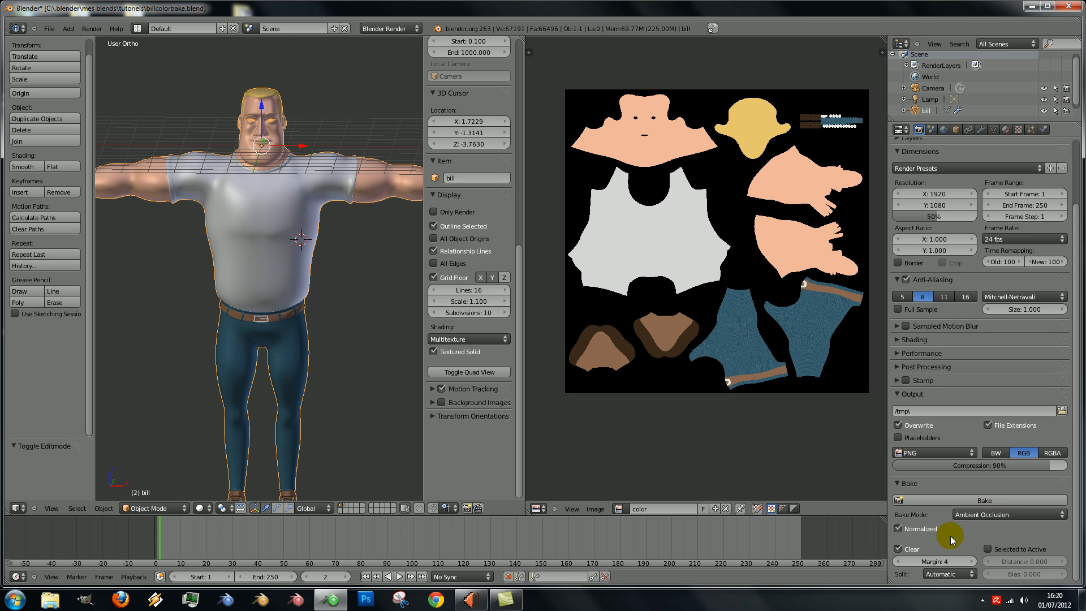
Switch the bake mode back to Textures and raise the bake margin to 6
left_click(1013, 515)
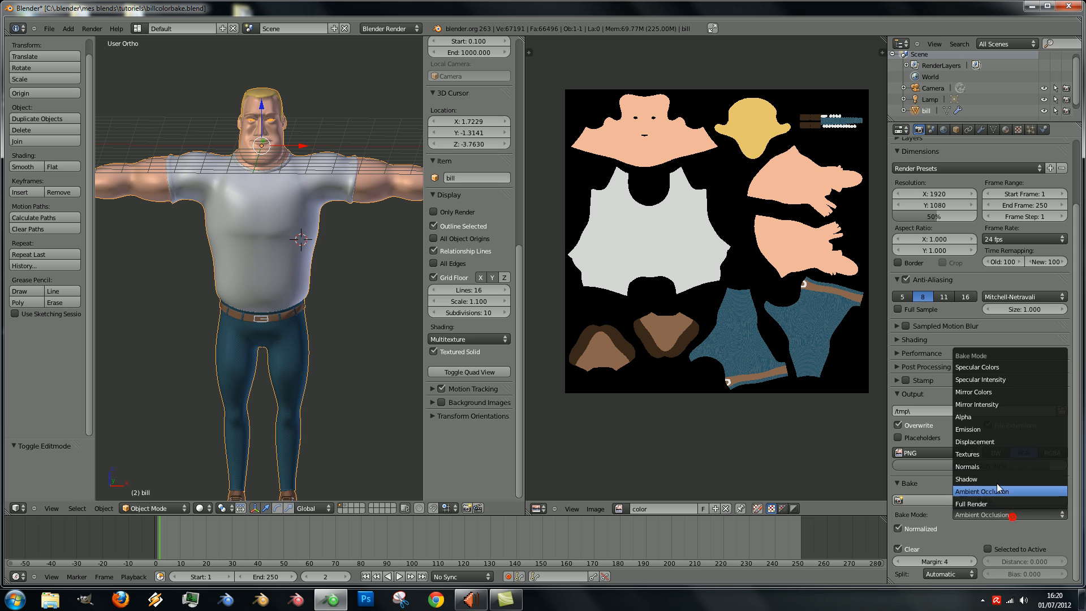
left_click(987, 453)
left_click(970, 547)
left_click(963, 548)
Examine the edges of the jeans islands in the baked image and the textured character from several angles
scroll(755, 399, "up", 6)
middle_click_drag(755, 399, 671, 186)
scroll(780, 197, "up", 1)
scroll(784, 195, "up", 3)
middle_click_drag(795, 220, 637, 345)
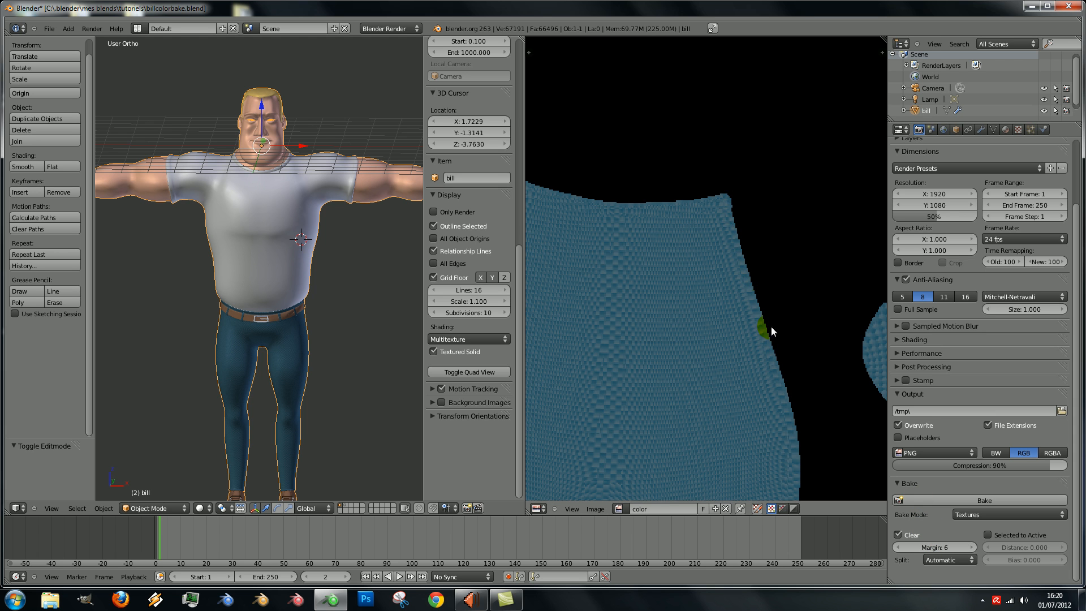
scroll(767, 311, "down", 8)
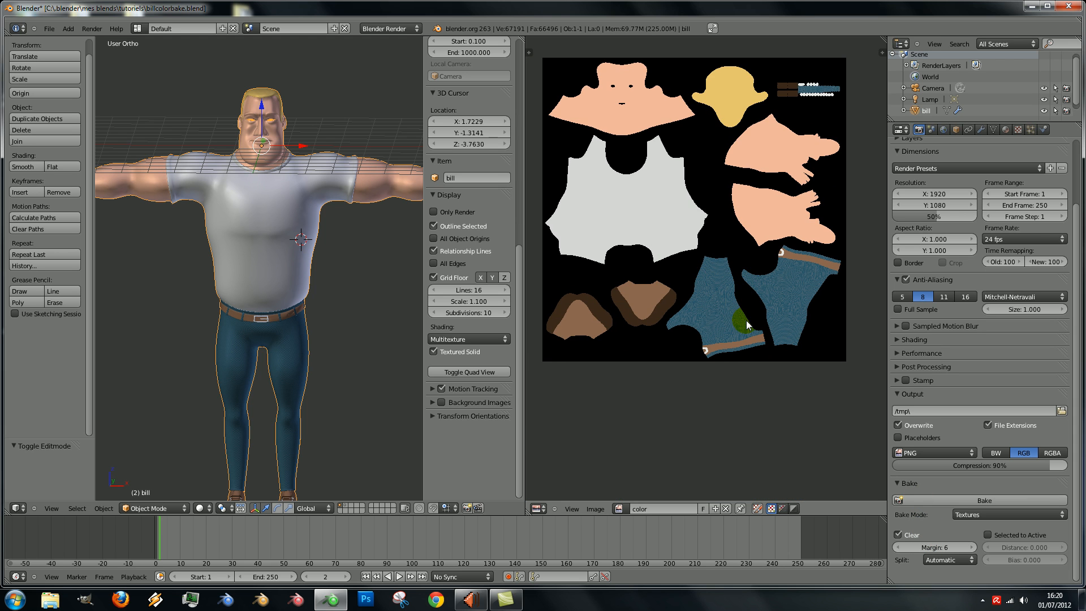
middle_click_drag(328, 240, 312, 204)
scroll(331, 231, "down", 3)
scroll(294, 252, "up", 2)
middle_click_drag(302, 255, 212, 285)
scroll(287, 268, "up", 2)
scroll(269, 276, "down", 1)
scroll(271, 277, "down", 4)
scroll(226, 283, "down", 3)
middle_click_drag(285, 283, 262, 289)
scroll(262, 289, "up", 6)
middle_click_drag(266, 243, 279, 313)
scroll(321, 290, "down", 4)
scroll(279, 312, "up", 4)
scroll(296, 277, "down", 1)
Set the bake margin to 5 and rebake the textures into the color image
left_click(906, 548)
left_click(905, 548)
left_click(960, 547)
left_click(976, 502)
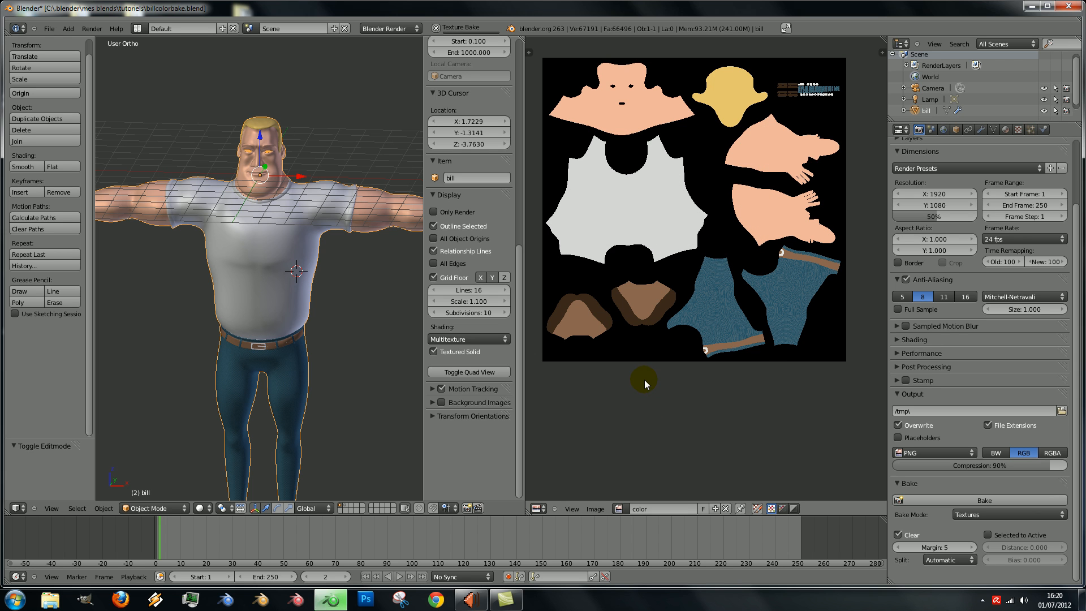
Save the rebaked image over COLOR.png in the TEXTURE folder
left_click(596, 508)
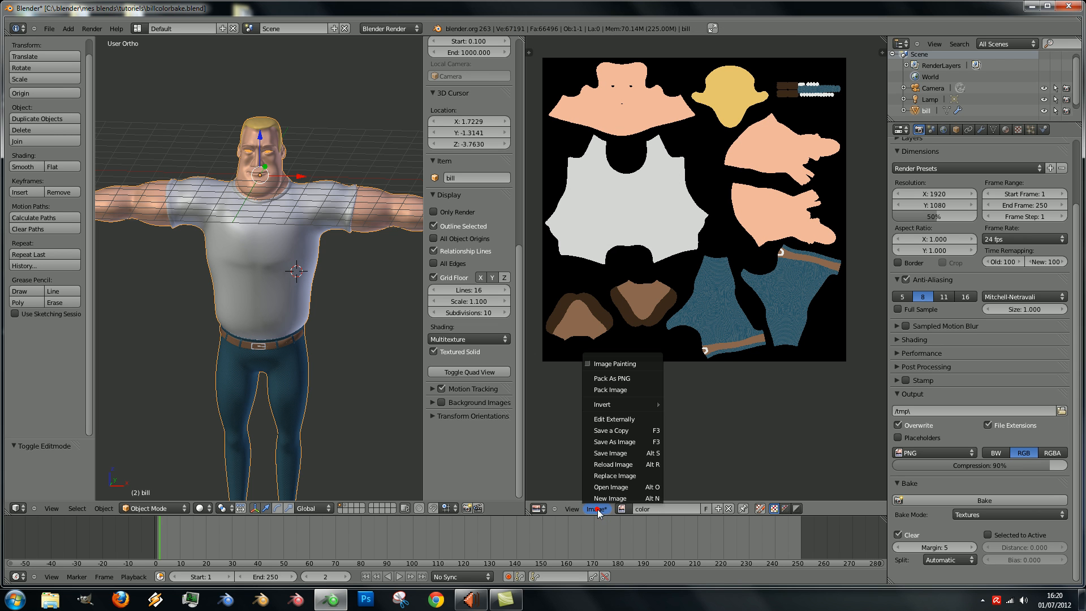
left_click(619, 442)
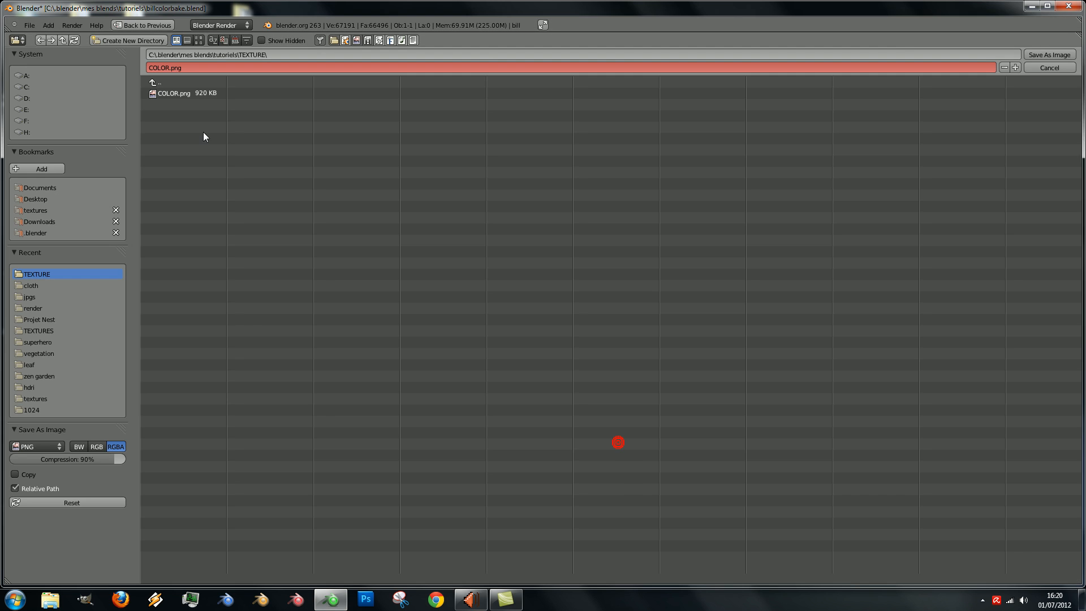
left_click(177, 94)
left_click(1050, 55)
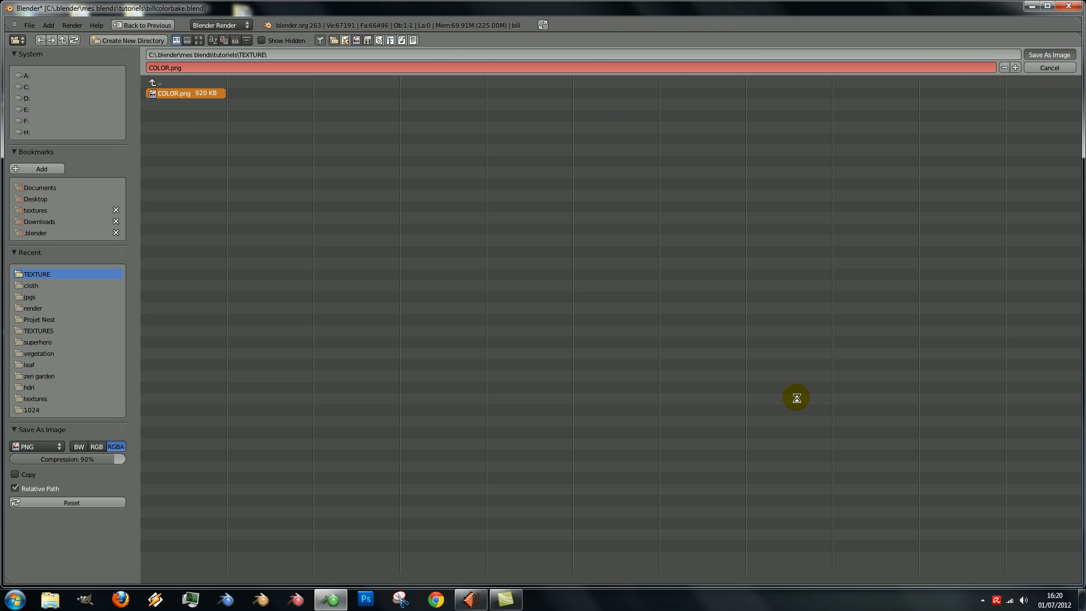
Put the bill mesh in Edit Mode with all faces selected and bake it in Ambient Occlusion mode
key("Tab")
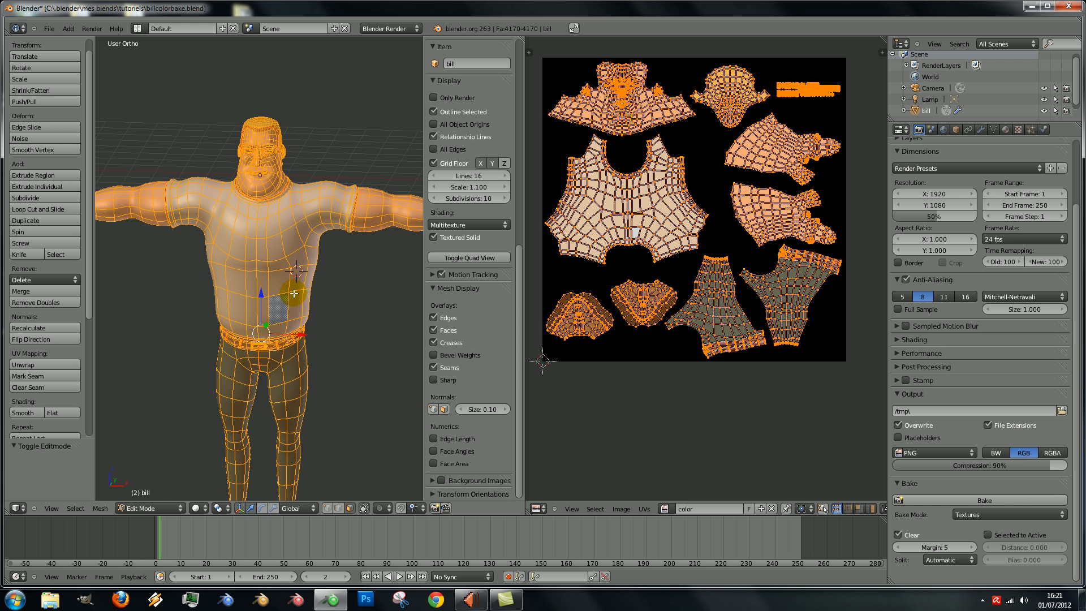
left_click(1023, 512)
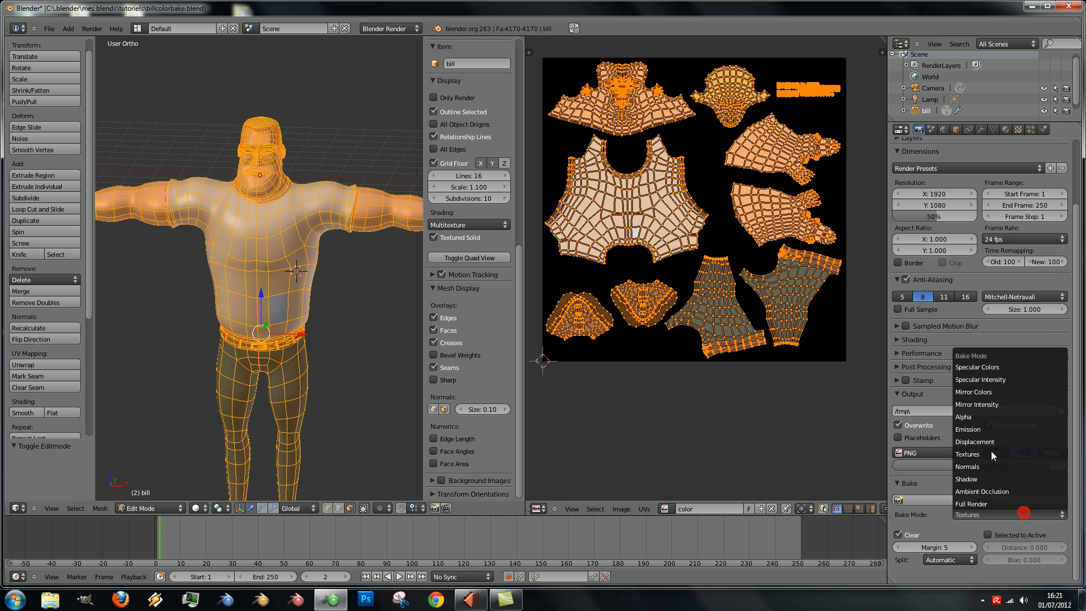
left_click(995, 492)
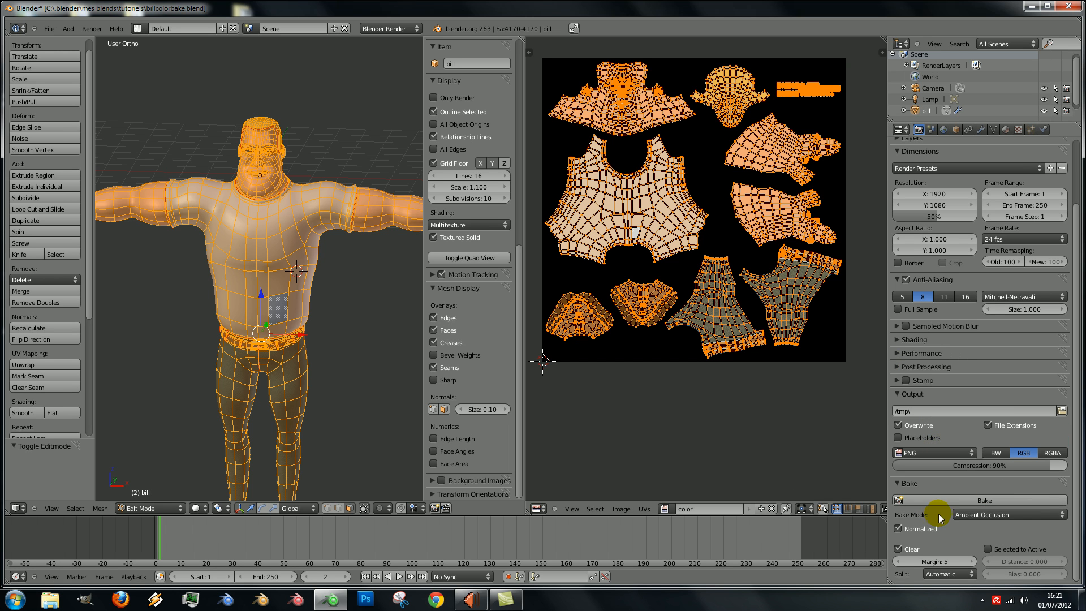
left_click(988, 501)
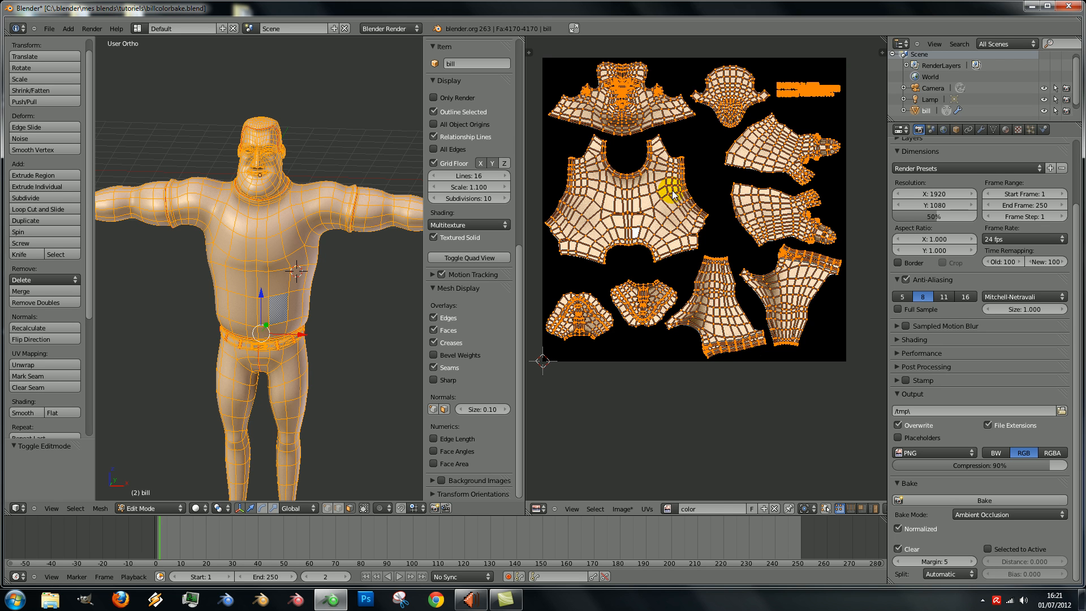
Return to Object Mode and examine the ambient occlusion bake on the UV image and on the character's head and torso
key("Tab")
scroll(620, 137, "down", 1)
scroll(620, 137, "up", 2)
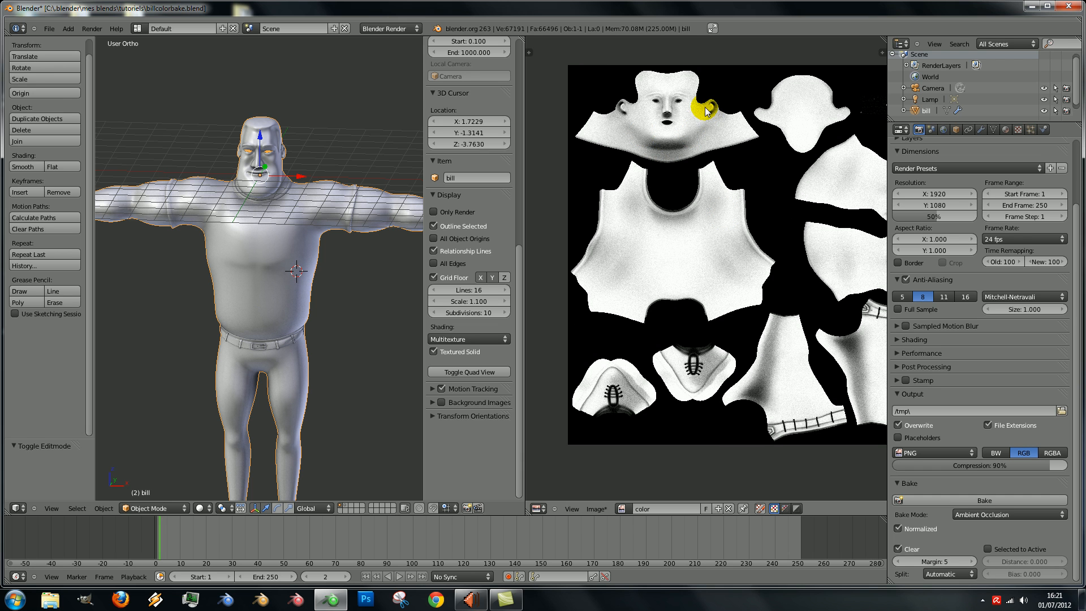
scroll(762, 184, "down", 2)
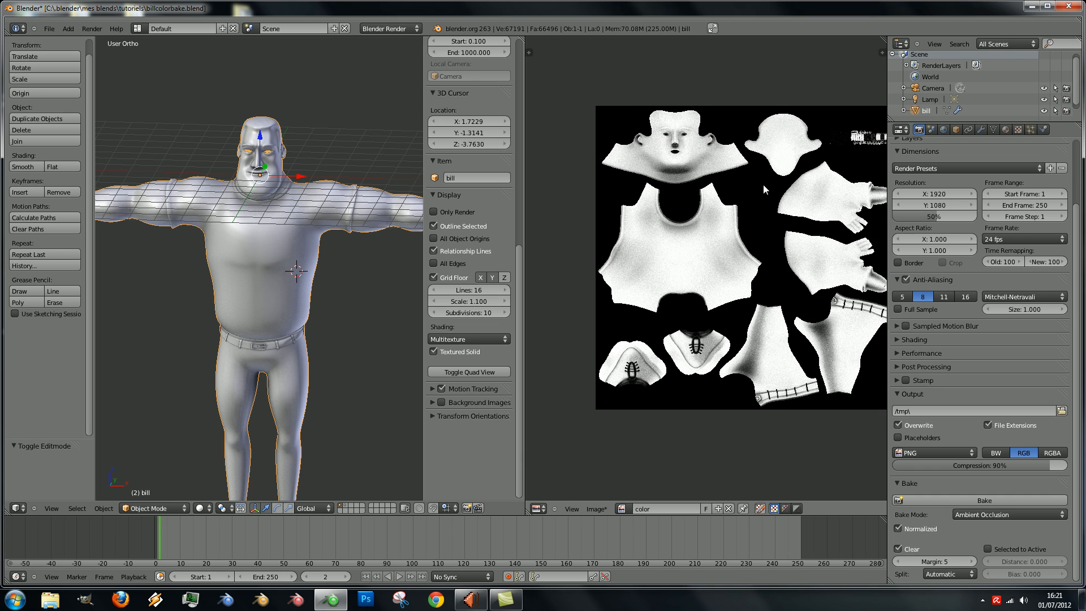
scroll(707, 243, "up", 4)
middle_click_drag(706, 240, 704, 189)
scroll(339, 265, "down", 3)
middle_click_drag(338, 266, 185, 326, "shift")
scroll(328, 286, "up", 4)
scroll(295, 296, "up", 2)
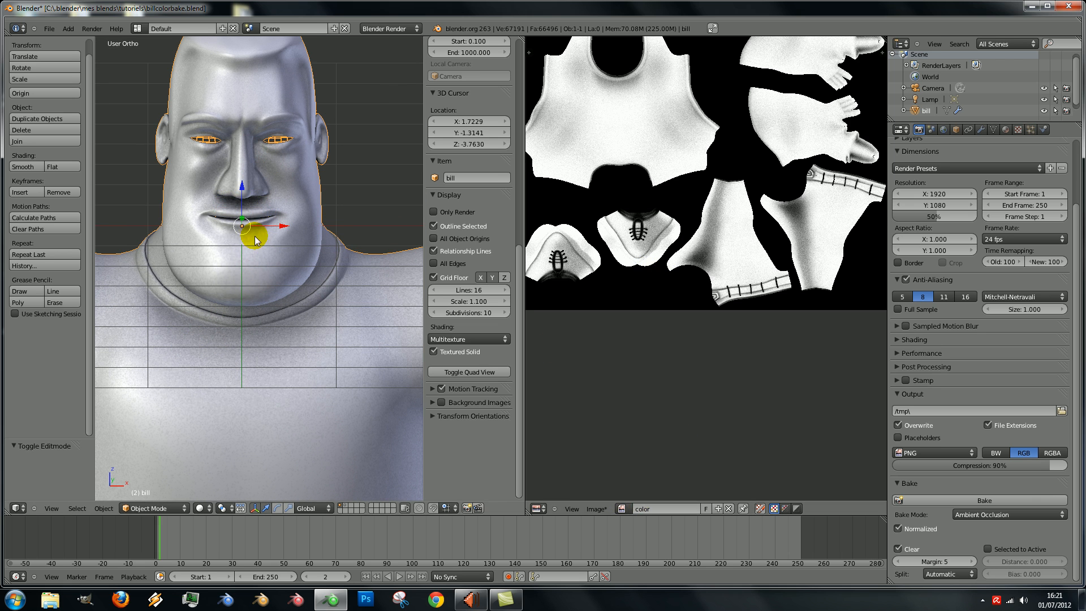
scroll(261, 220, "down", 4)
scroll(710, 249, "up", 5)
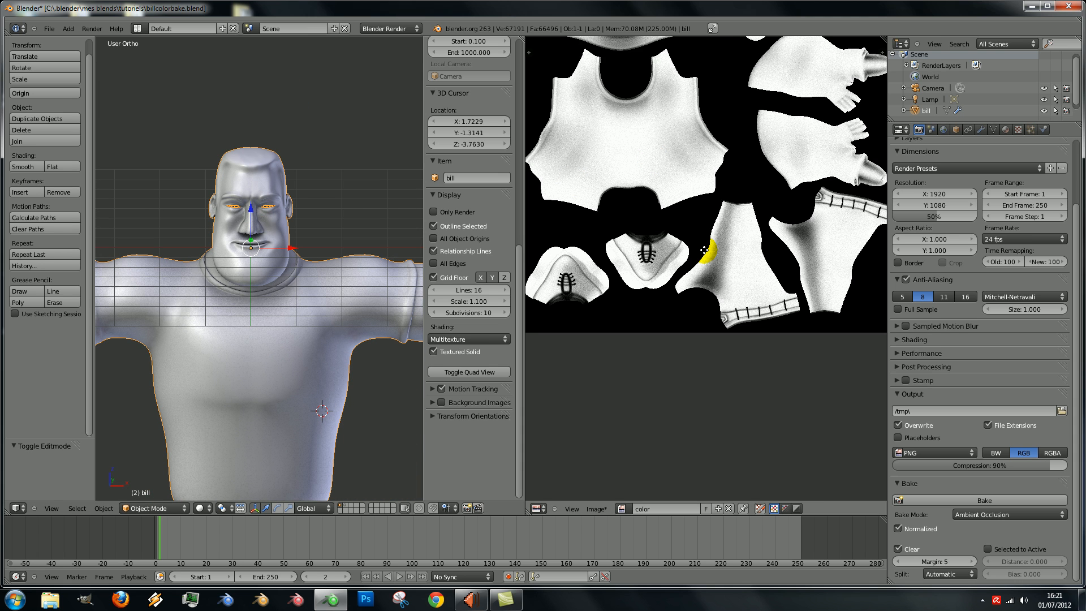
middle_click_drag(738, 296, 798, 147)
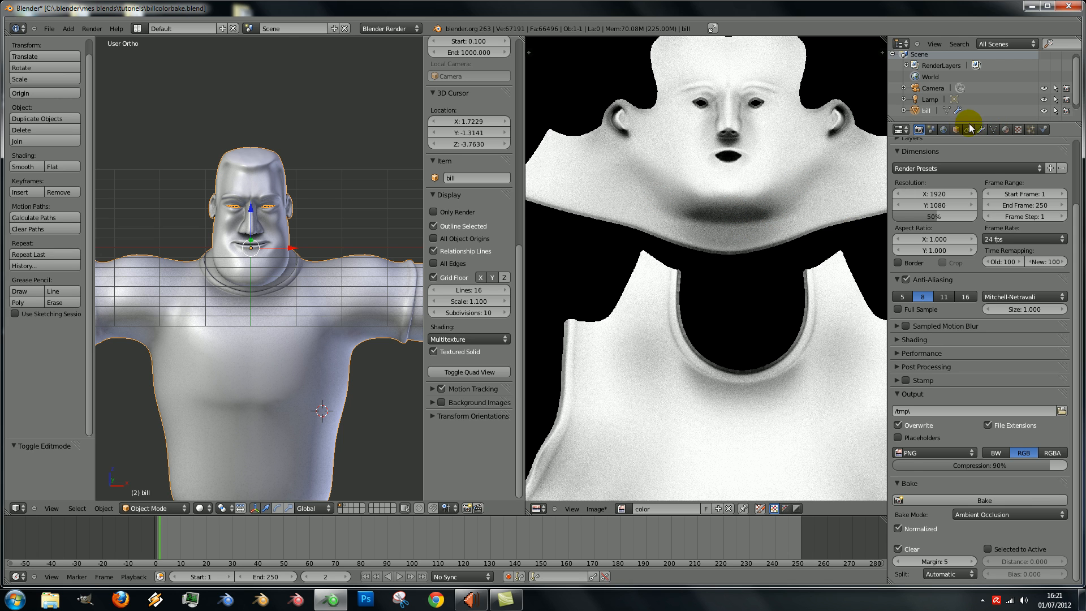
Enable Ambient Occlusion in the world settings with 12 gather samples and rebake the ambient occlusion
left_click(943, 129)
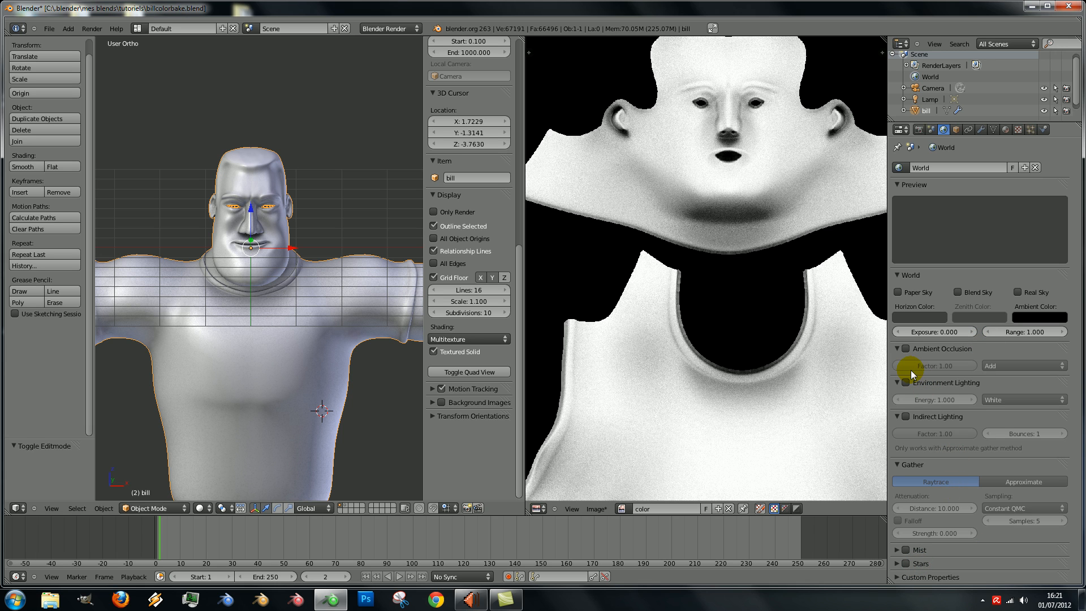
left_click(905, 348)
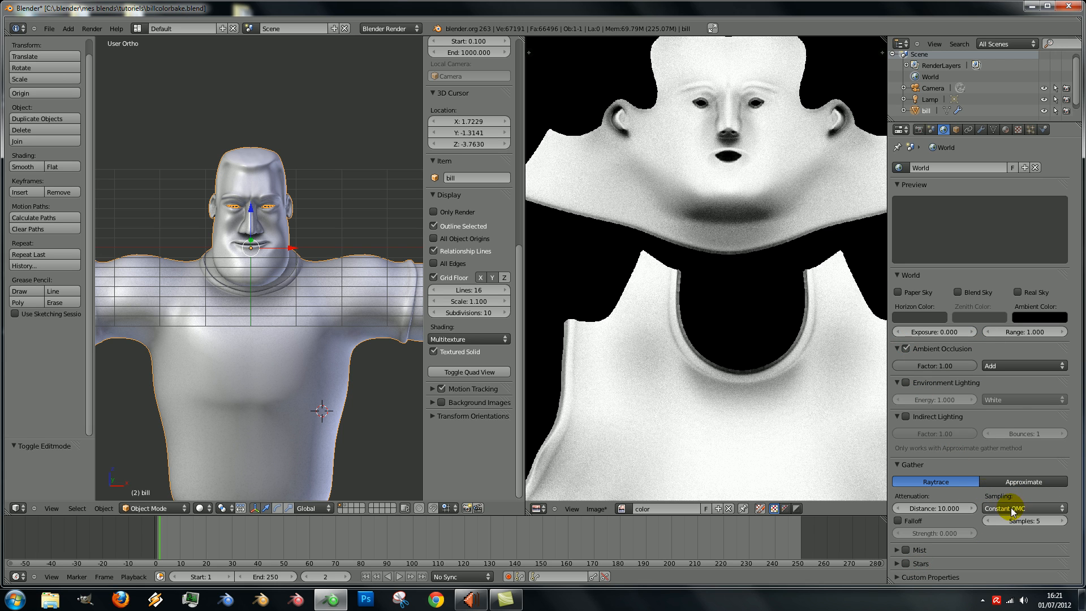
left_click(1060, 521)
left_click(1060, 521)
left_click(1060, 521)
left_click(1059, 521)
left_click(1059, 521)
left_click(1059, 521)
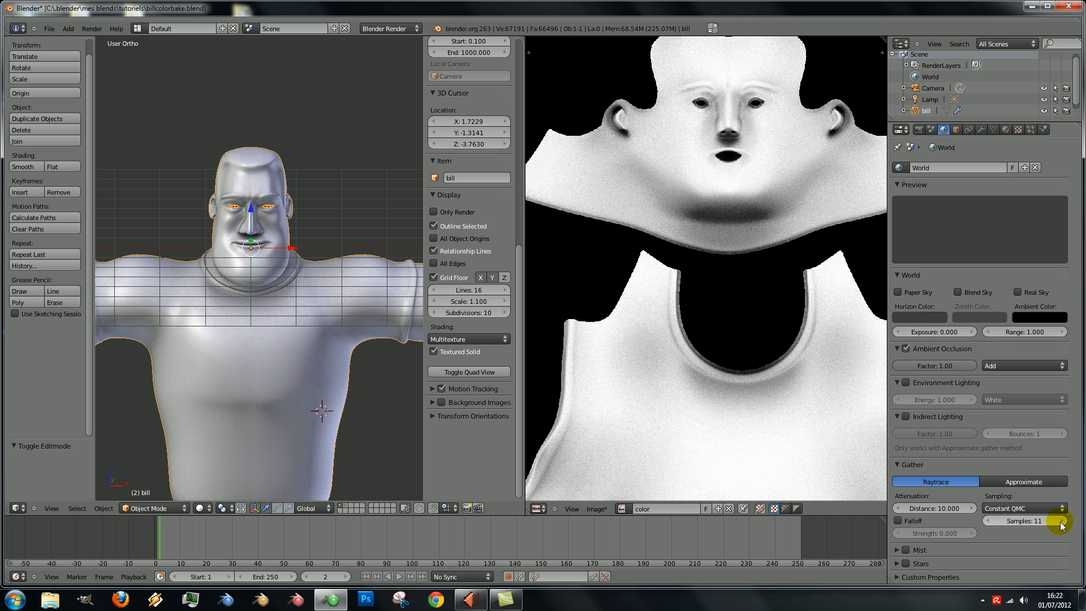
left_click(1059, 521)
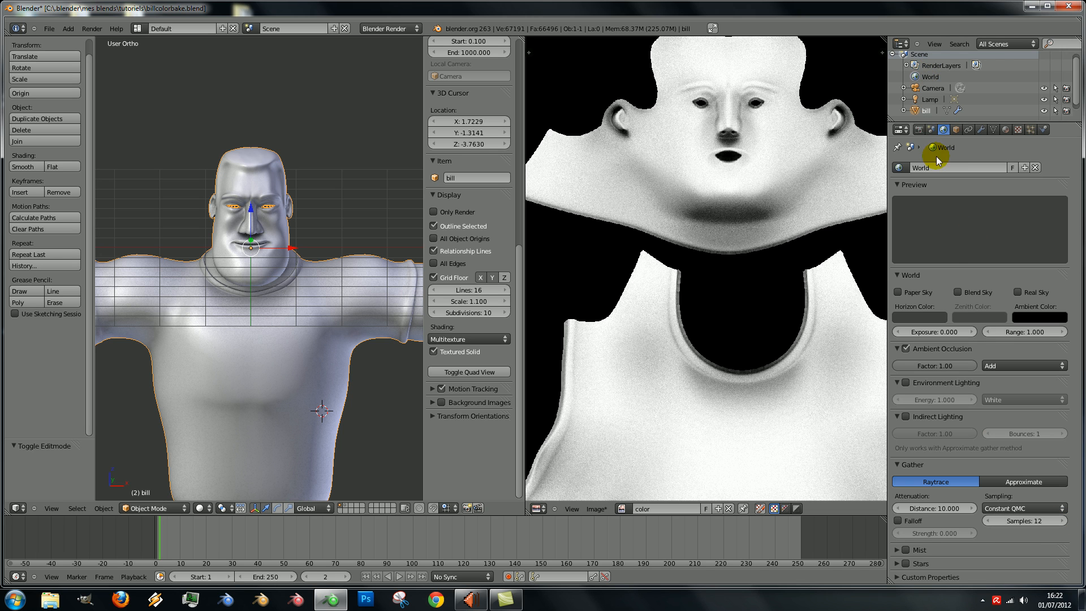
left_click(918, 129)
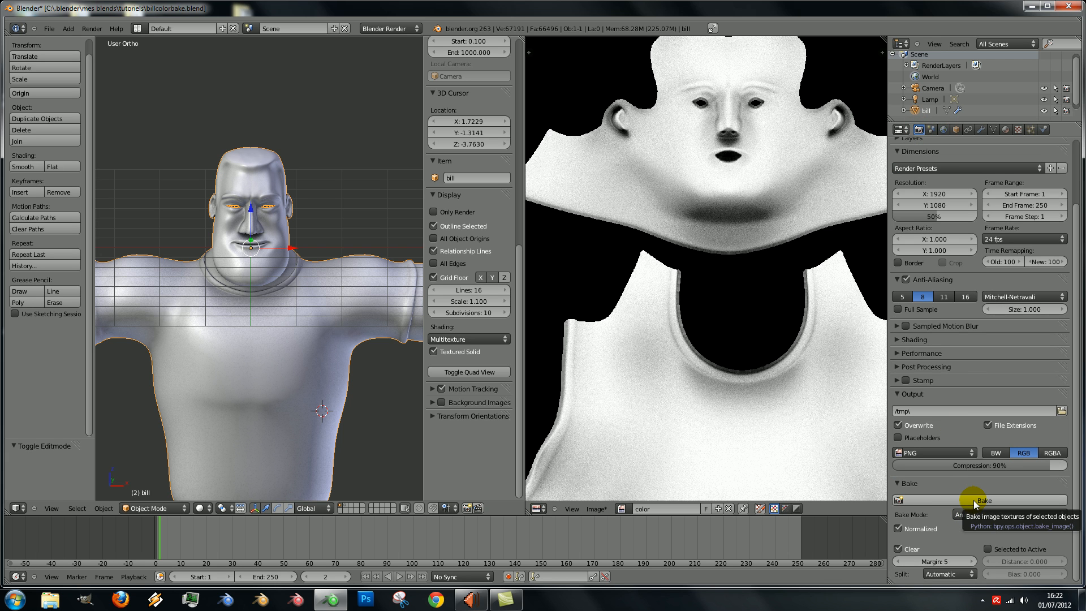
left_click(948, 500)
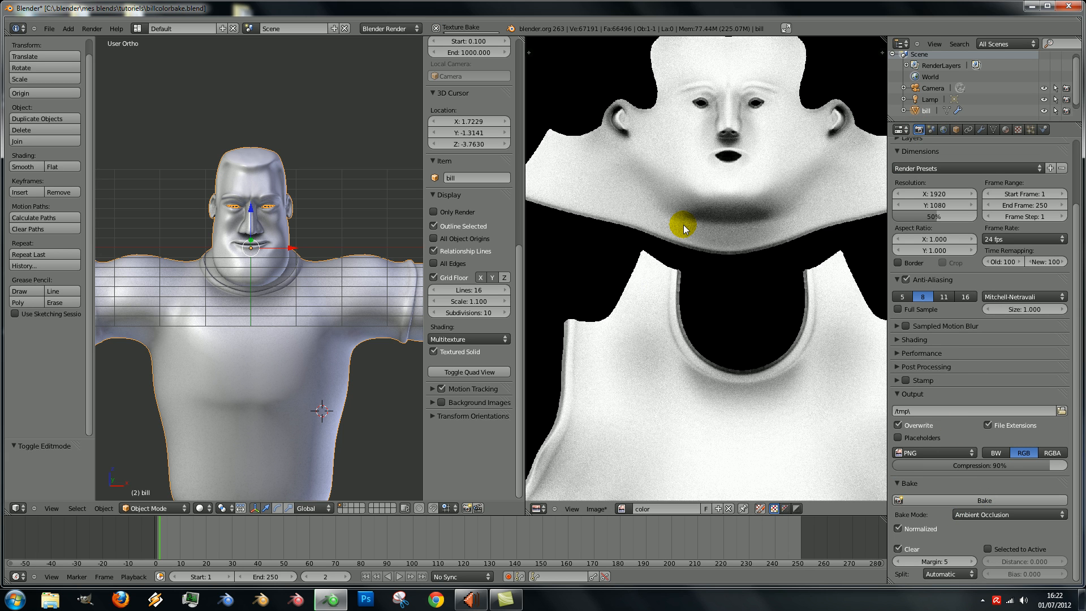
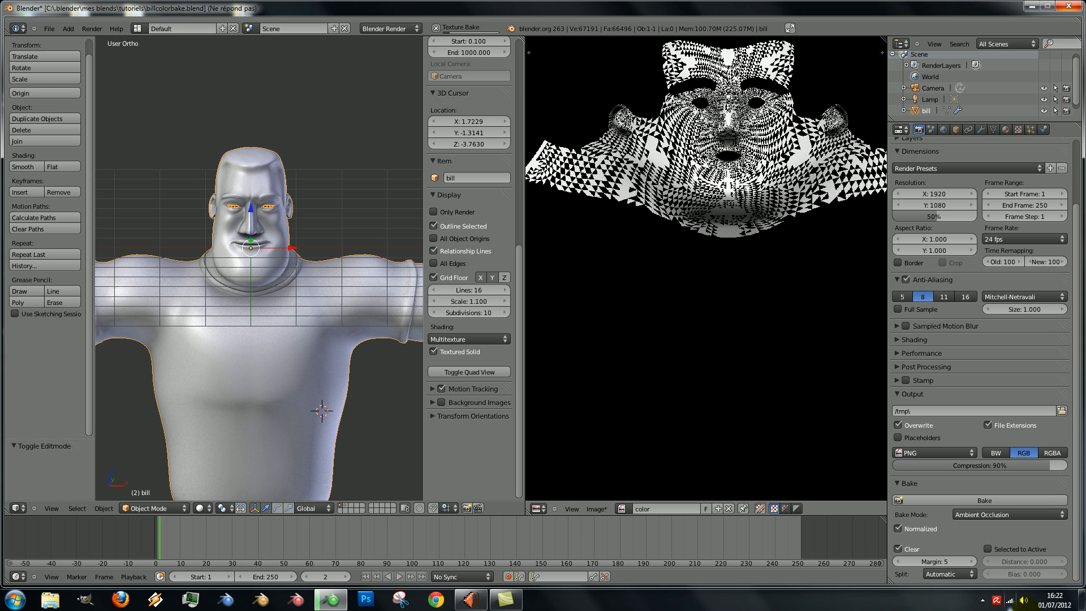
left_click(986, 603)
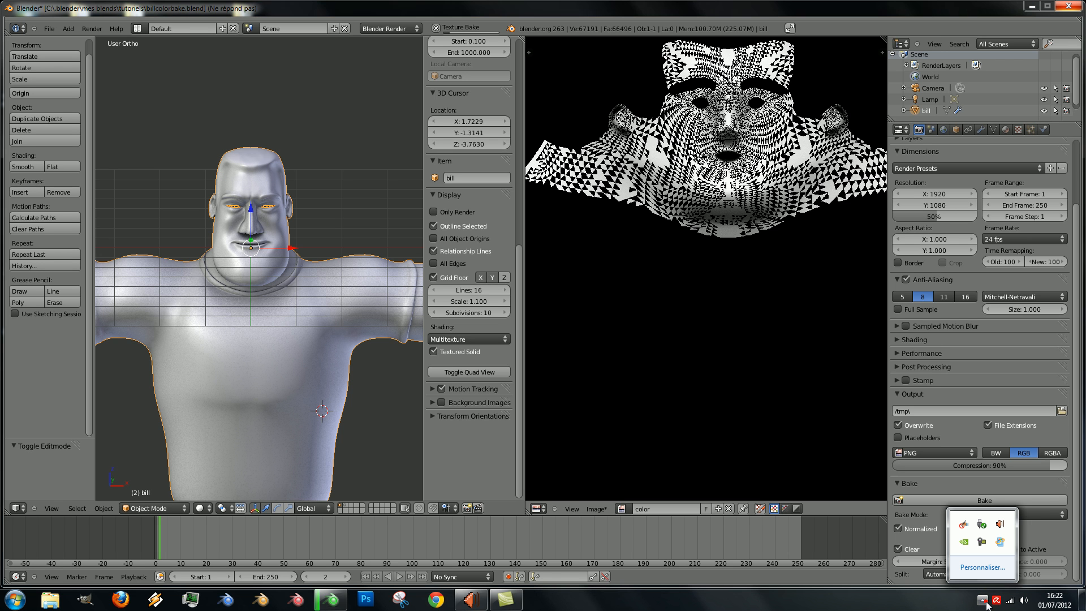
left_click(984, 543)
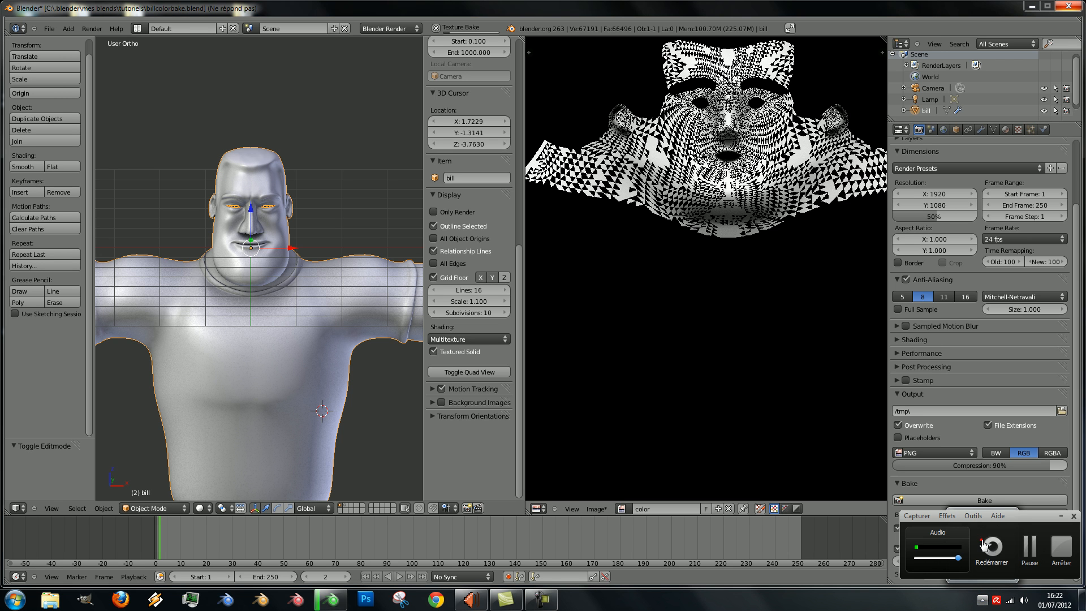
left_click(1032, 553)
left_click(1032, 553)
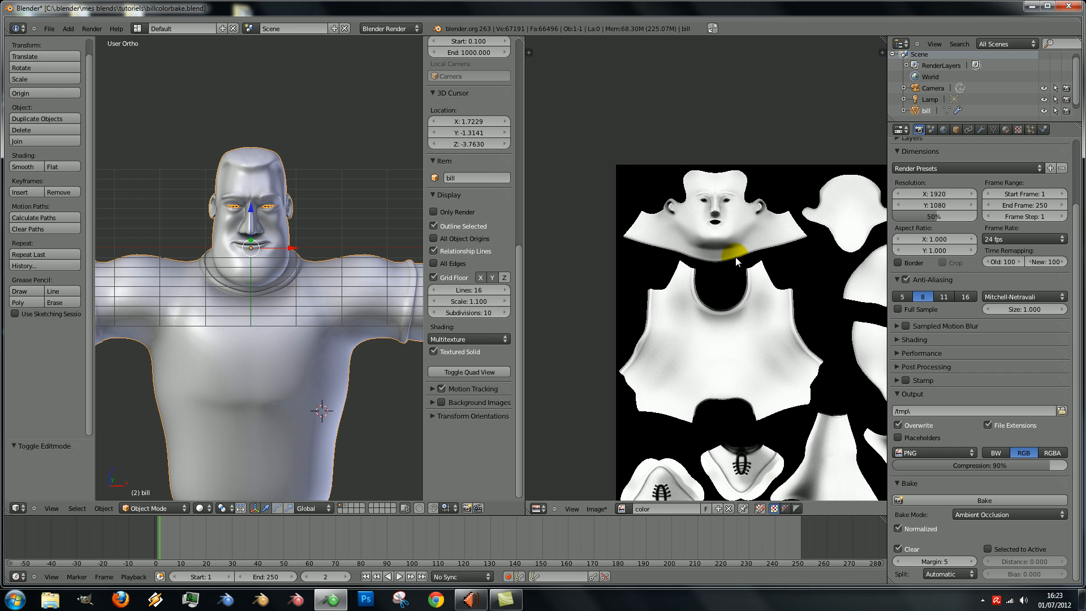
Examine the rebaked ambient occlusion on the head and torso islands of the UV image
scroll(735, 256, "down", 1)
scroll(713, 249, "up", 2)
scroll(706, 245, "down", 2)
scroll(681, 254, "up", 4)
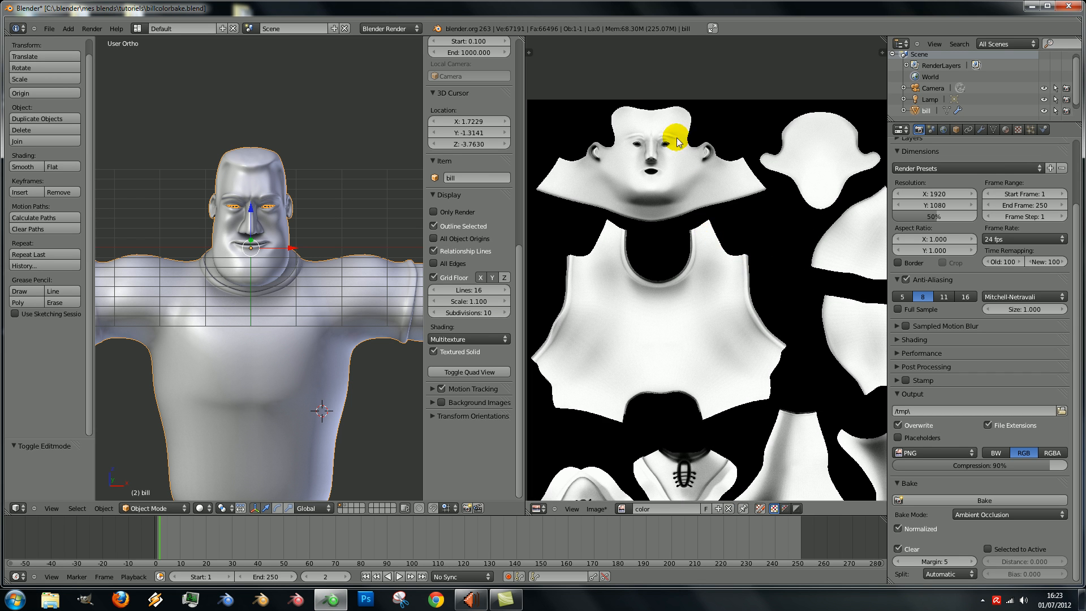
scroll(704, 164, "up", 4)
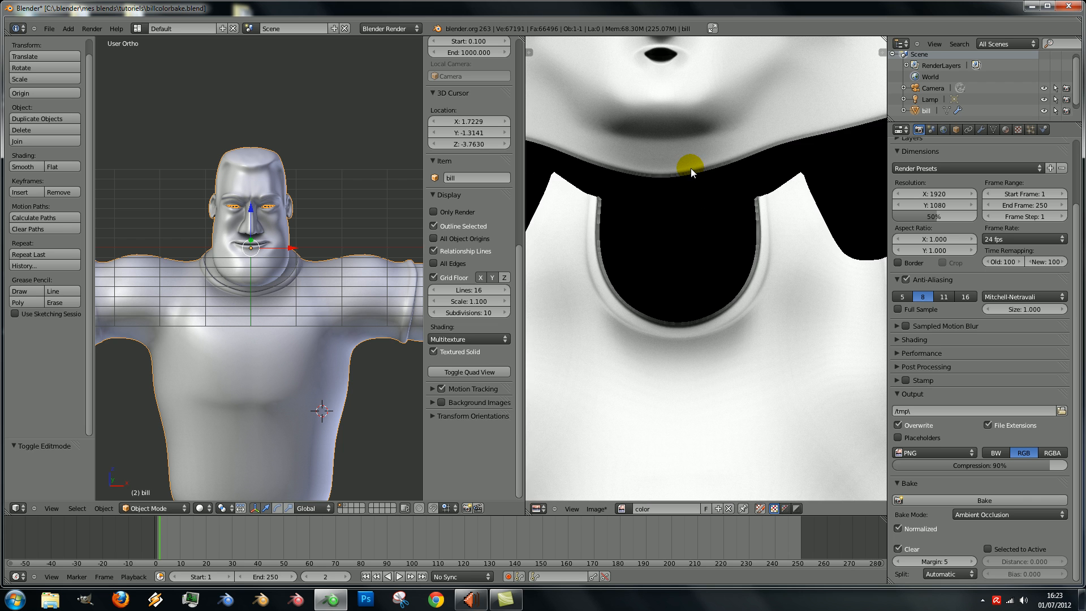
scroll(691, 168, "down", 2)
scroll(725, 185, "up", 1)
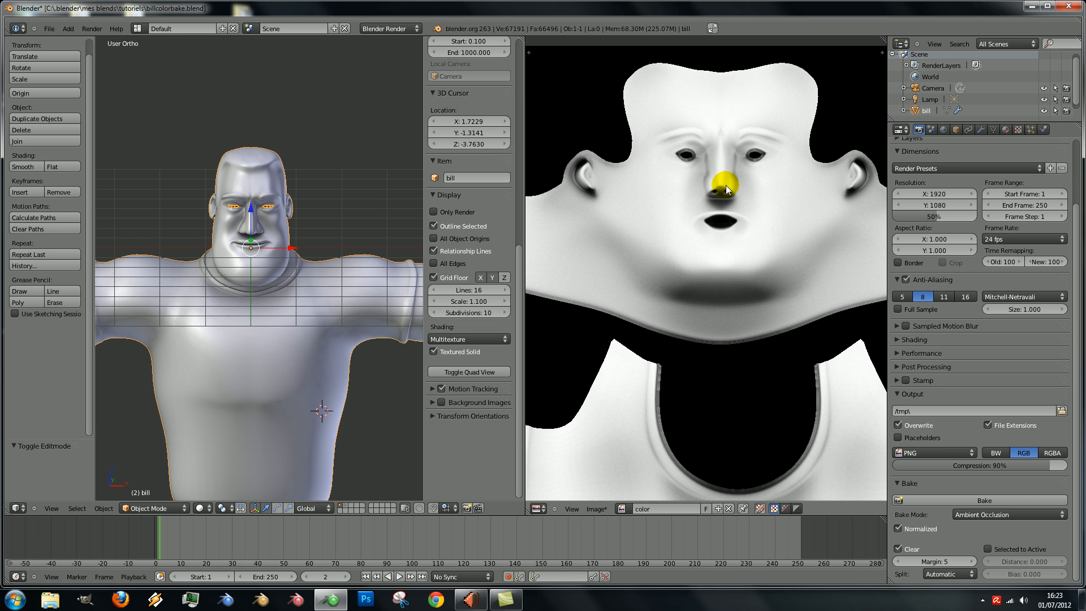
scroll(243, 252, "down", 1)
scroll(243, 253, "up", 1)
Examine the ambient occlusion shading on the whole 3D character and across the complete baked UV layout
middle_click_drag(244, 253, 233, 203)
scroll(269, 251, "down", 5)
scroll(279, 301, "up", 2)
middle_click_drag(269, 251, 300, 285)
scroll(299, 286, "down", 2)
scroll(299, 287, "up", 2)
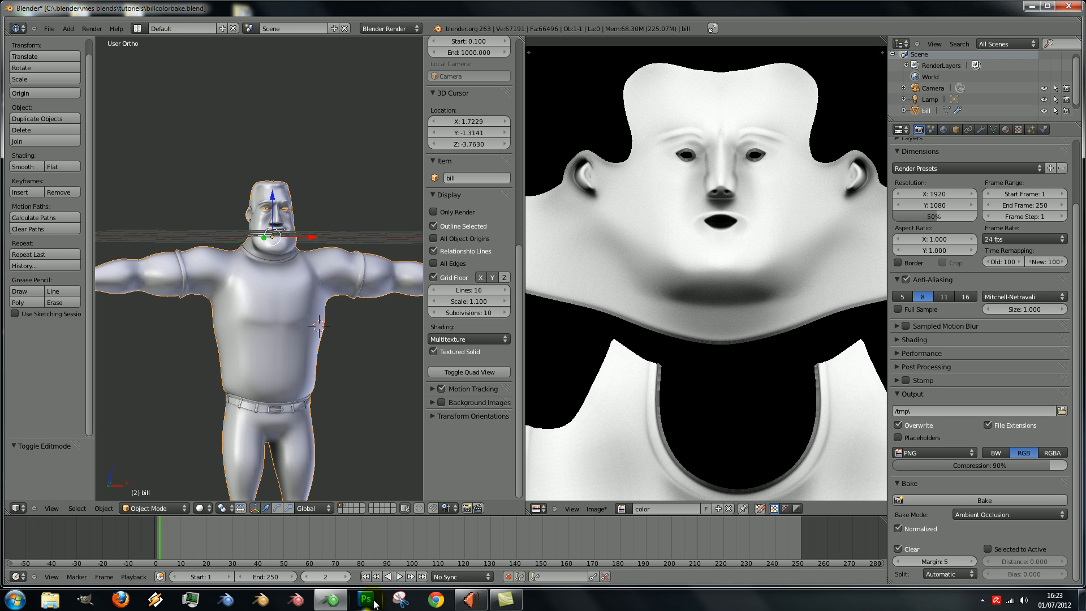
scroll(785, 273, "down", 4)
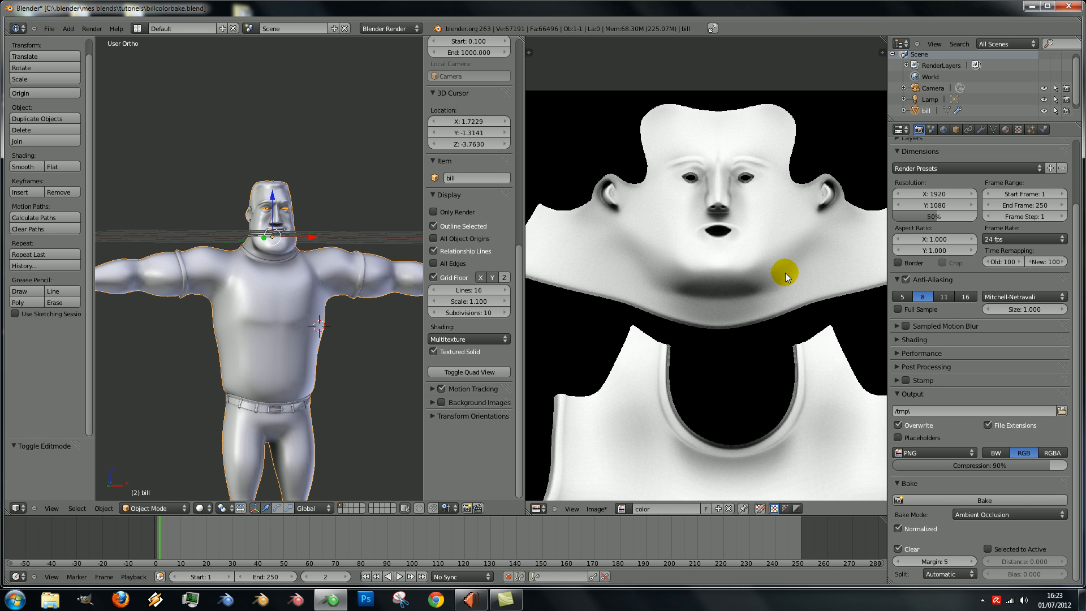
scroll(291, 261, "down", 2)
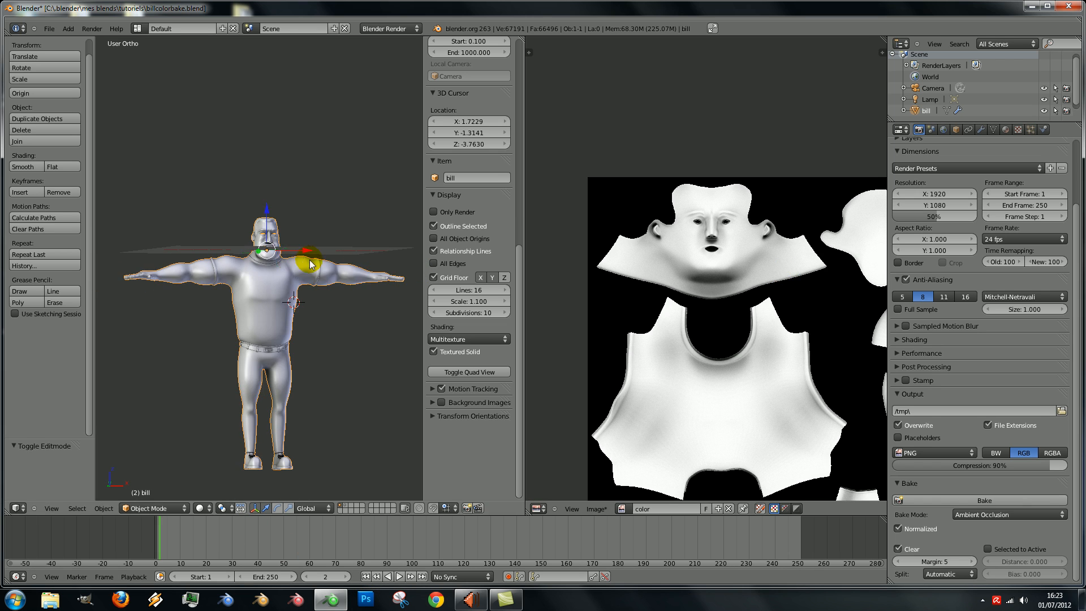
scroll(729, 236, "up", 3)
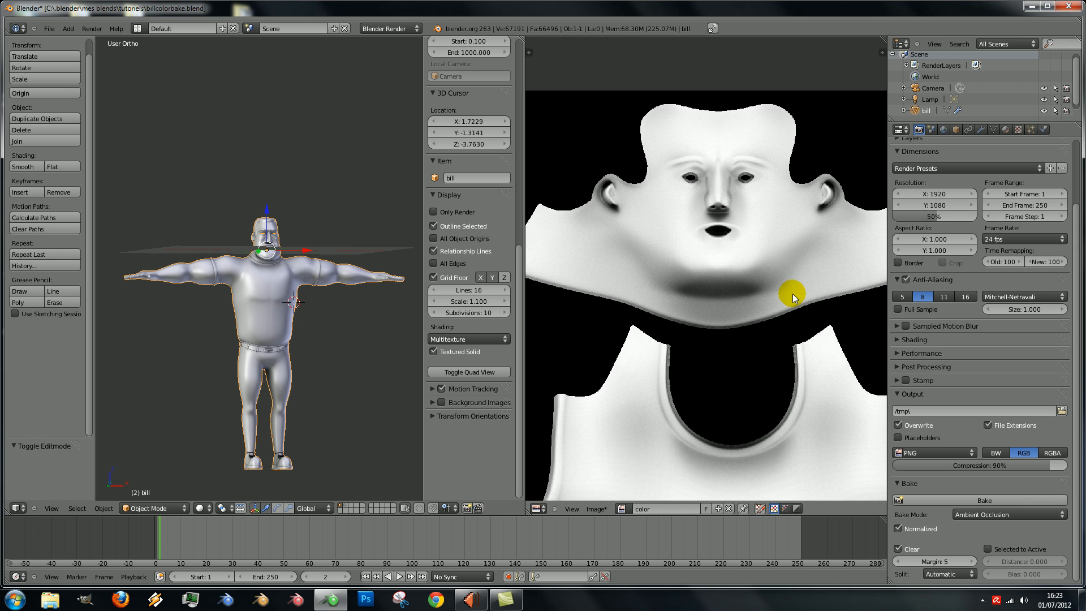
scroll(792, 294, "down", 4)
scroll(792, 293, "down", 2)
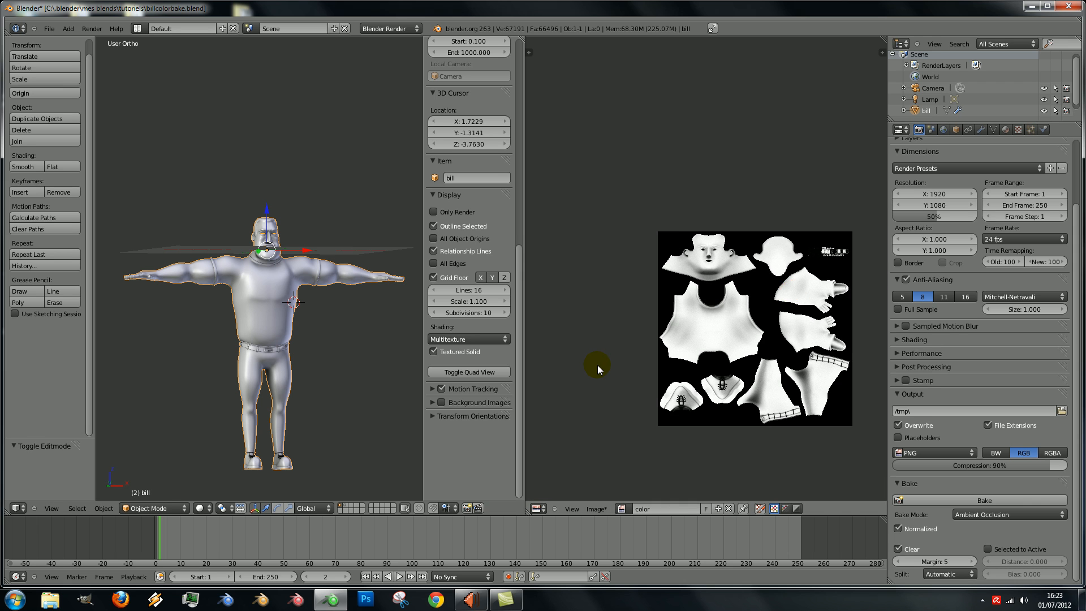
Save the baked ambient occlusion image as AMBIENT.png in the TEXTURE folder
left_click(595, 512)
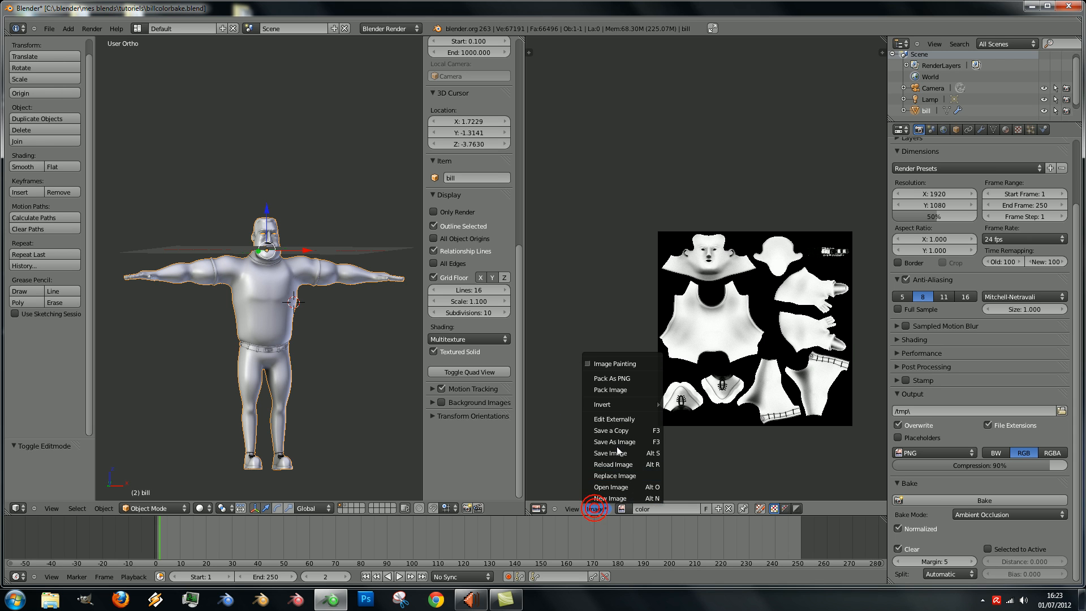
left_click(623, 441)
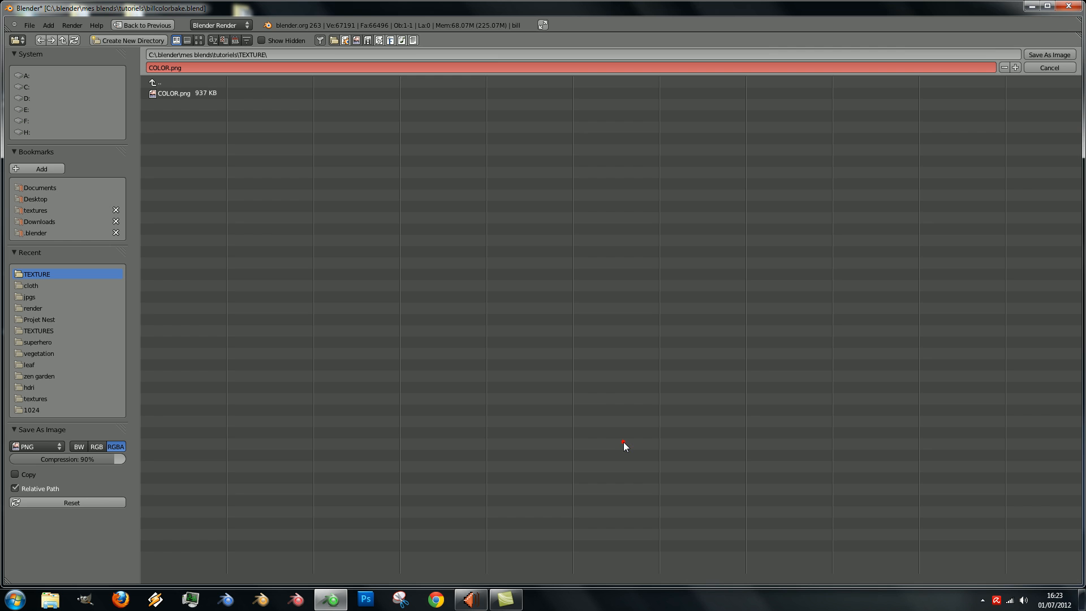
left_click(197, 67)
type("AMBIENT")
left_click(1056, 55)
left_click(1056, 56)
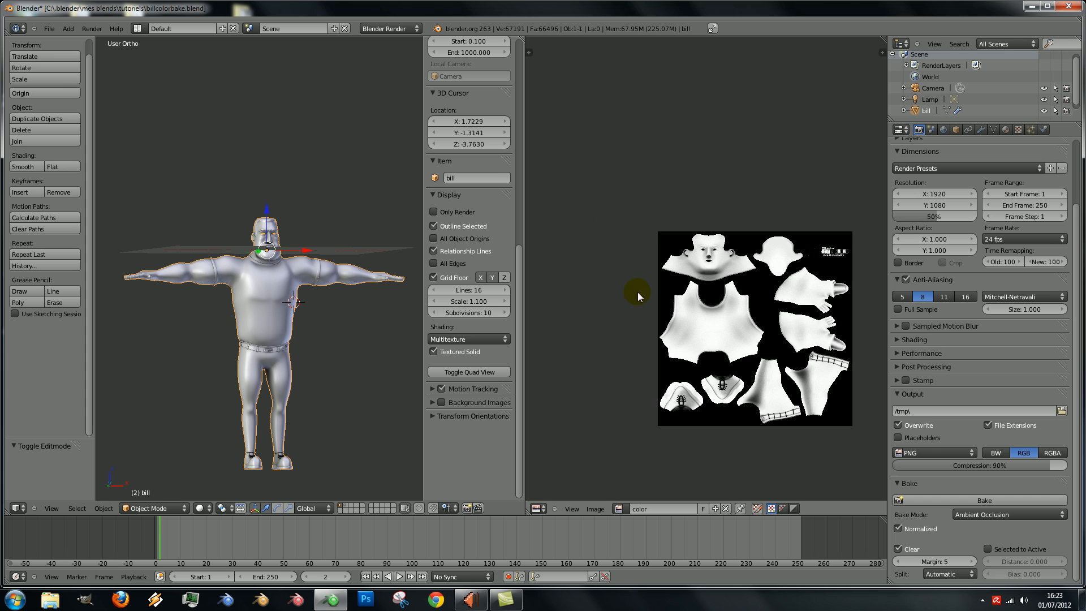
Put the bill mesh in Edit Mode and reselect the color image for its UVs
scroll(208, 259, "up", 2)
scroll(210, 260, "down", 3)
middle_click_drag(230, 264, 338, 259)
scroll(243, 297, "up", 3)
scroll(338, 259, "down", 3)
scroll(351, 270, "up", 2)
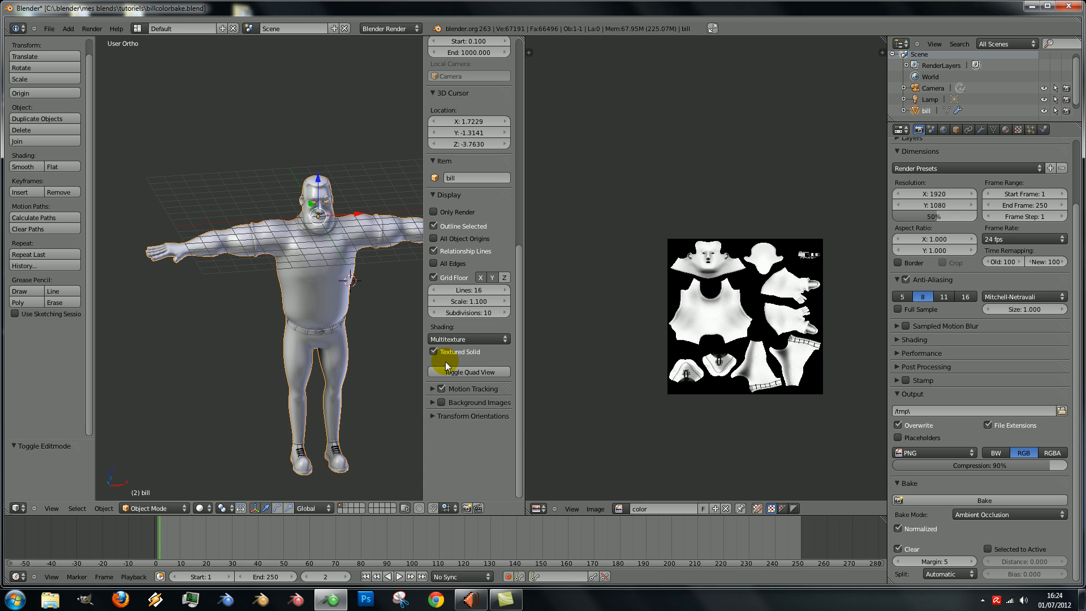
left_click(621, 508)
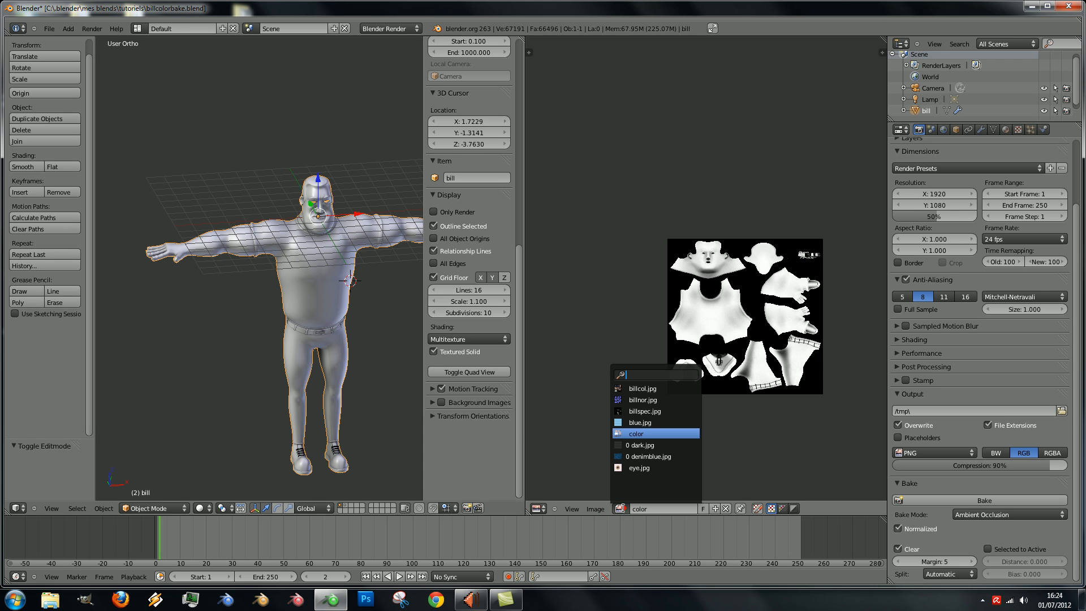
left_click(645, 433)
key("Tab")
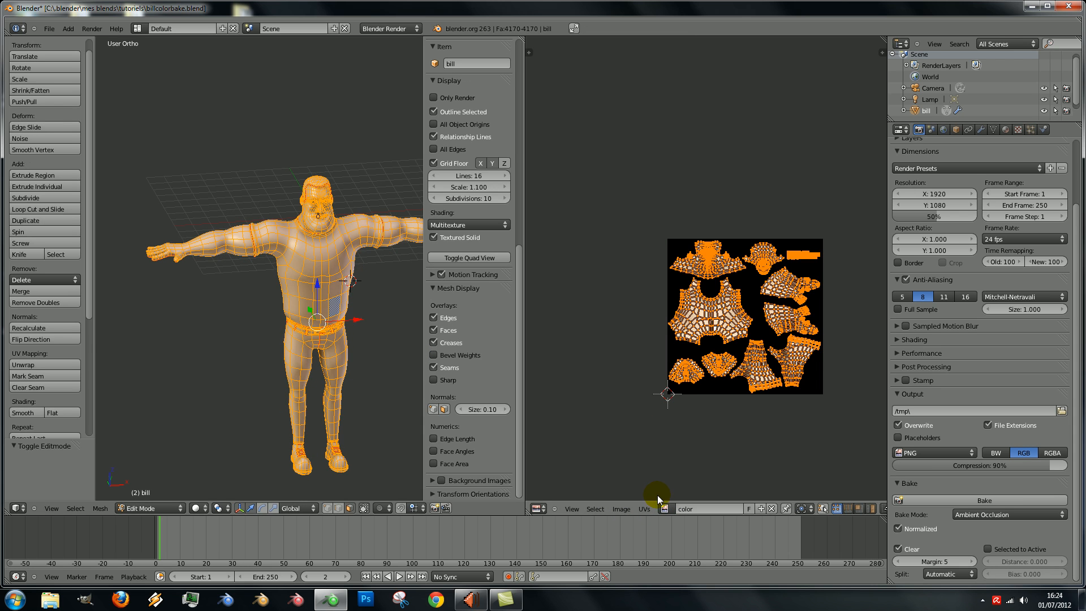
left_click(664, 508)
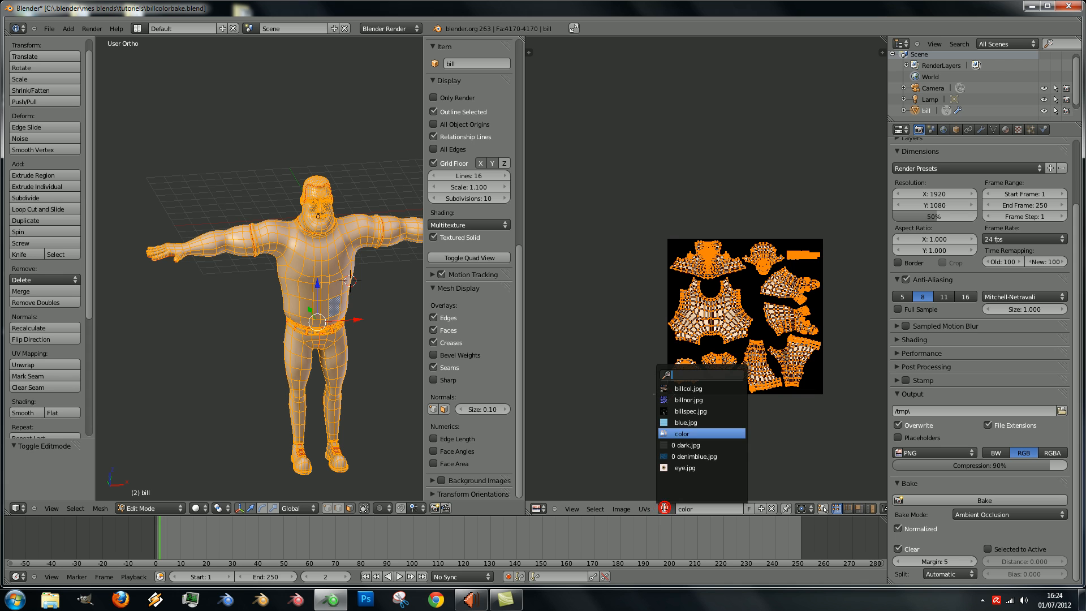
left_click(686, 437)
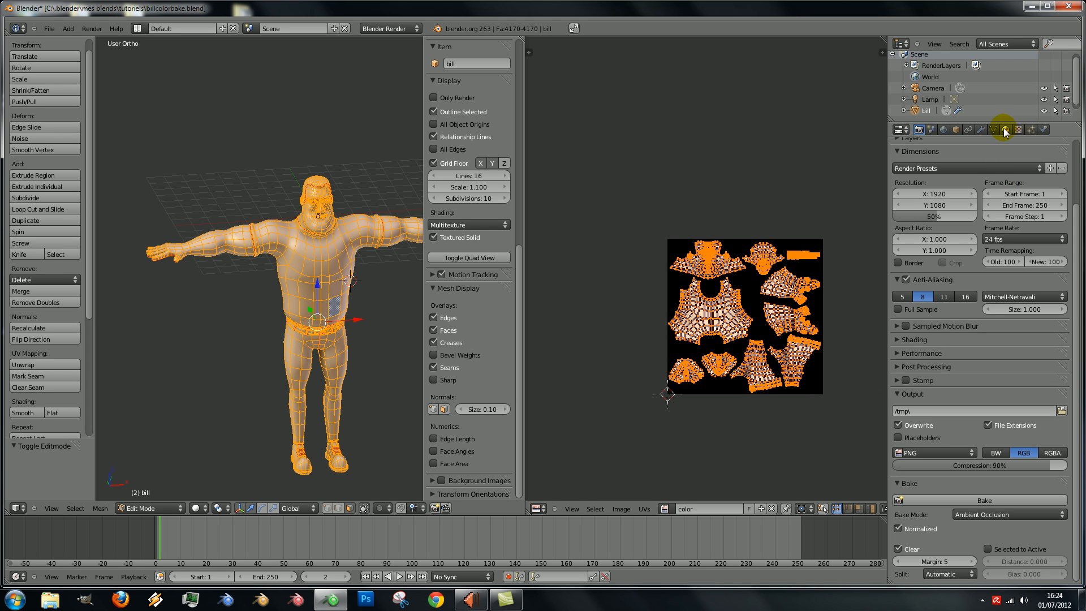
Open COLOR.png from the TEXTURE folder as the mesh's UV image and return to Object Mode
scroll(778, 225, "up", 1)
left_click(621, 509)
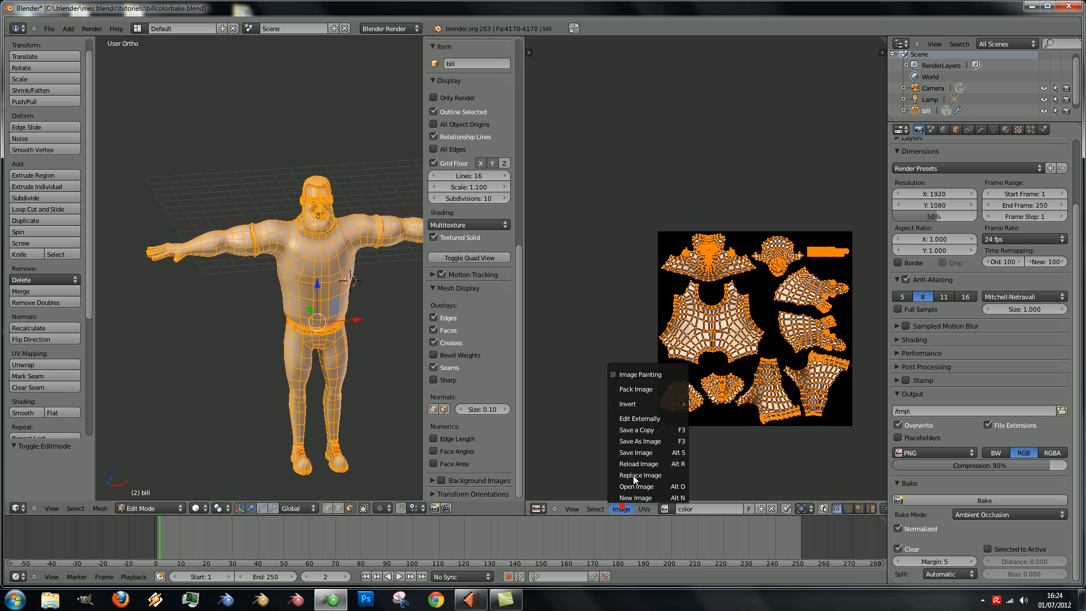
left_click(650, 488)
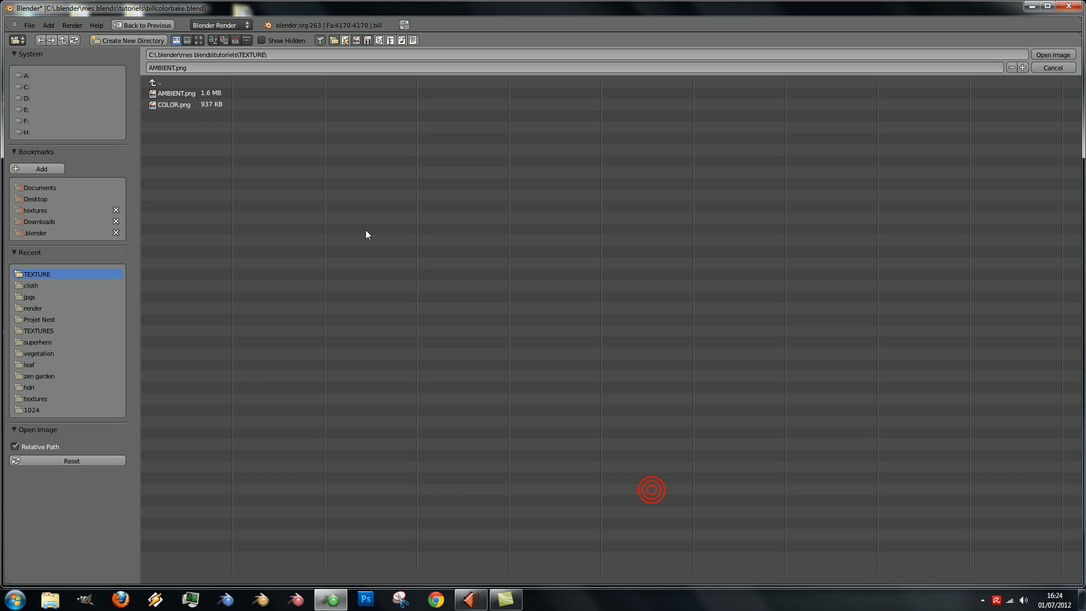
left_click(190, 104)
left_click(1052, 54)
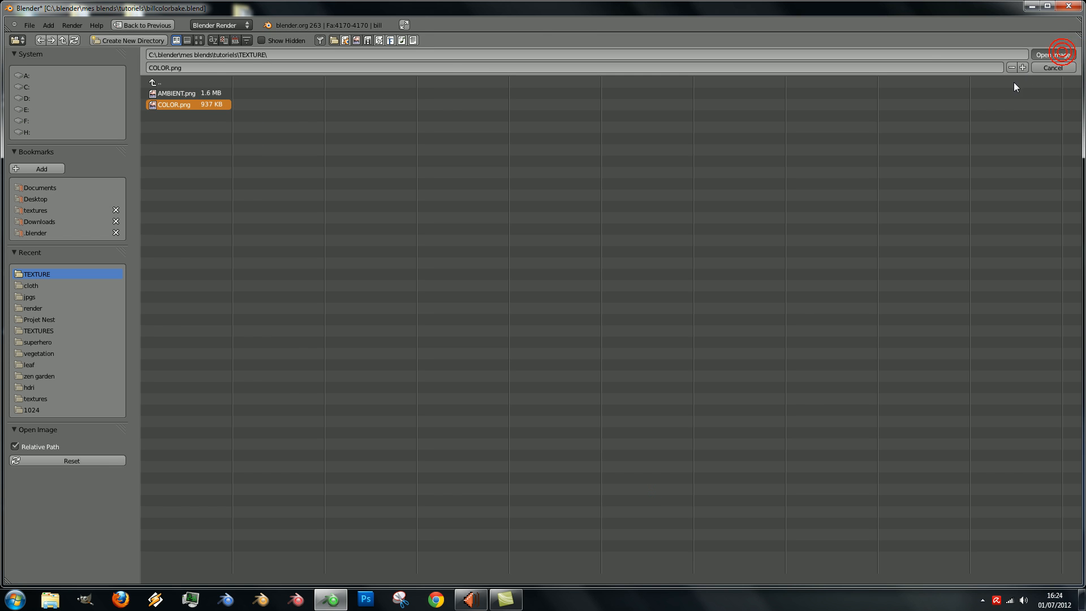
scroll(713, 294, "down", 2)
scroll(714, 294, "up", 2)
key("Tab")
Examine the baked color texture on the UV image and on the 3D character
scroll(738, 294, "down", 3)
scroll(738, 294, "up", 8)
middle_click_drag(717, 258, 668, 237)
scroll(717, 399, "down", 3)
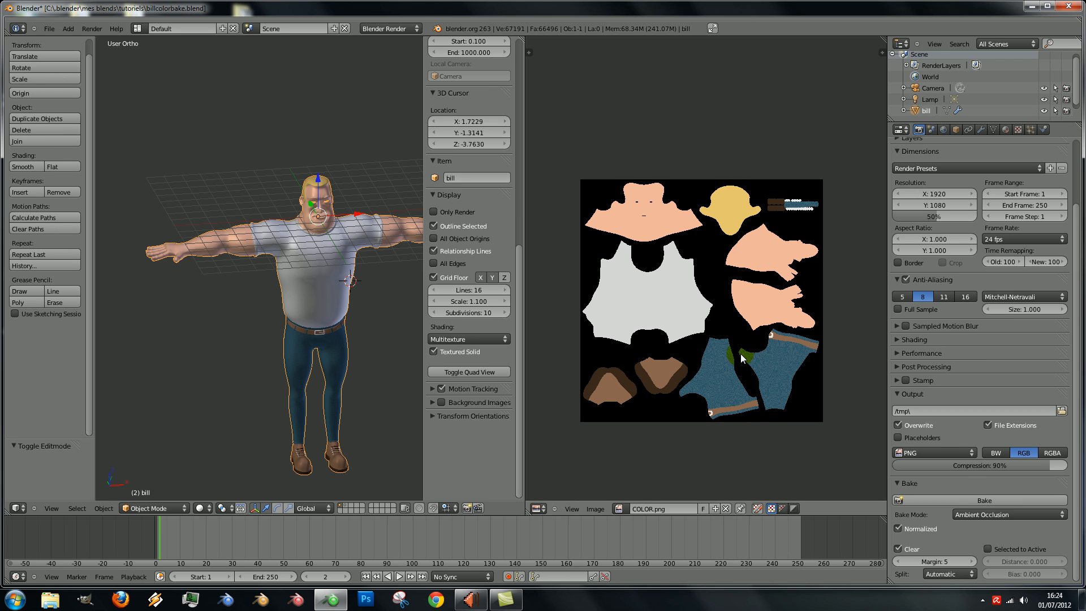
middle_click_drag(348, 332, 351, 276)
scroll(351, 276, "up", 3)
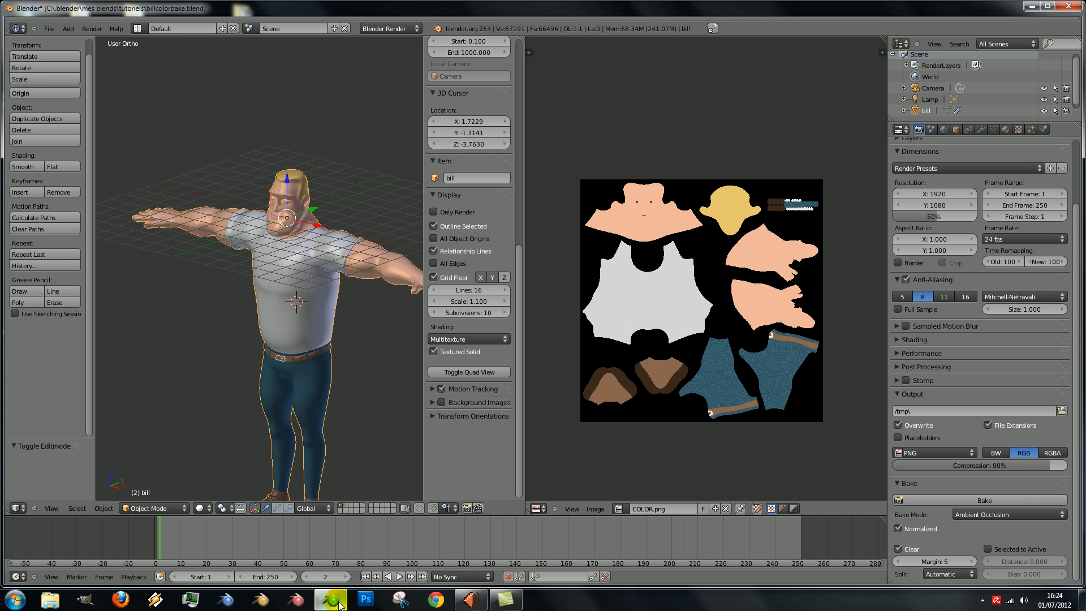
left_click(507, 602)
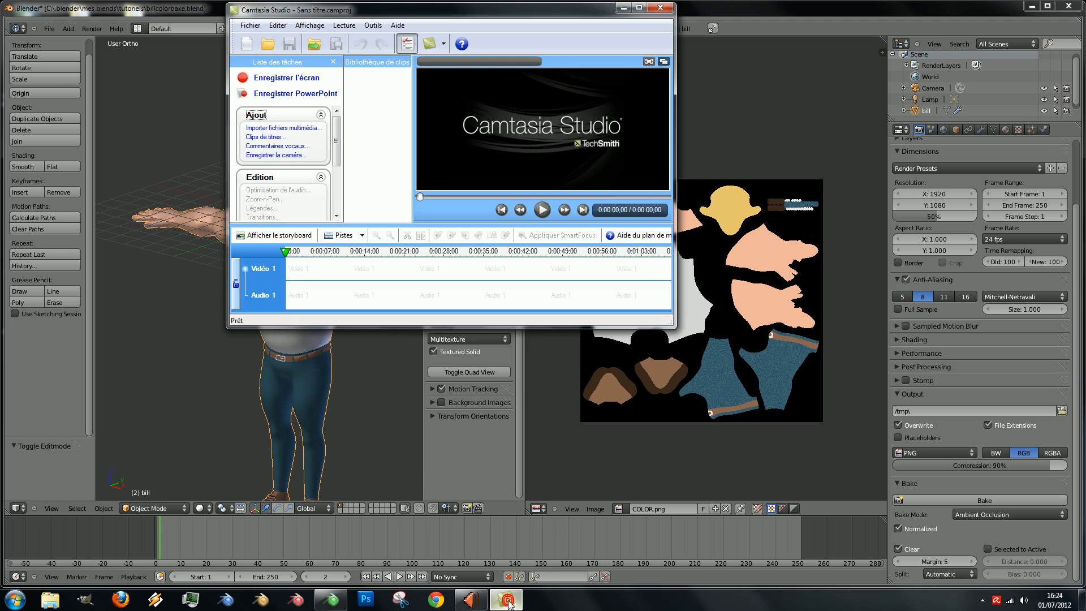
left_click(507, 601)
left_click(982, 601)
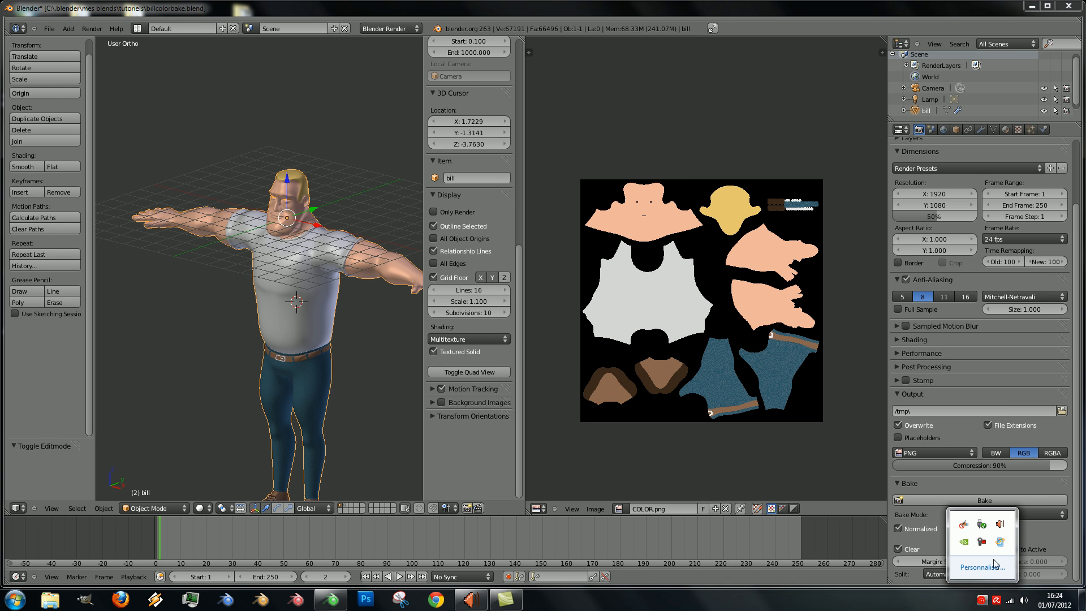